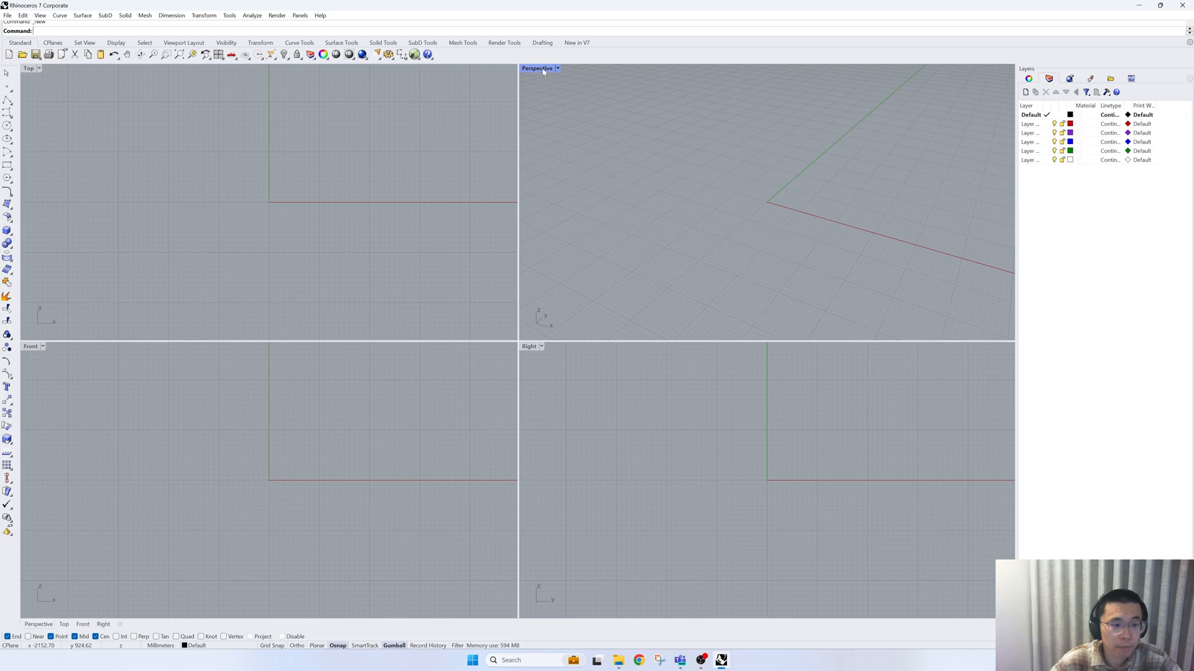
- Sketch a wavy open control point curve in the maximized Top view, starting at the origin
key(ctrl+m)
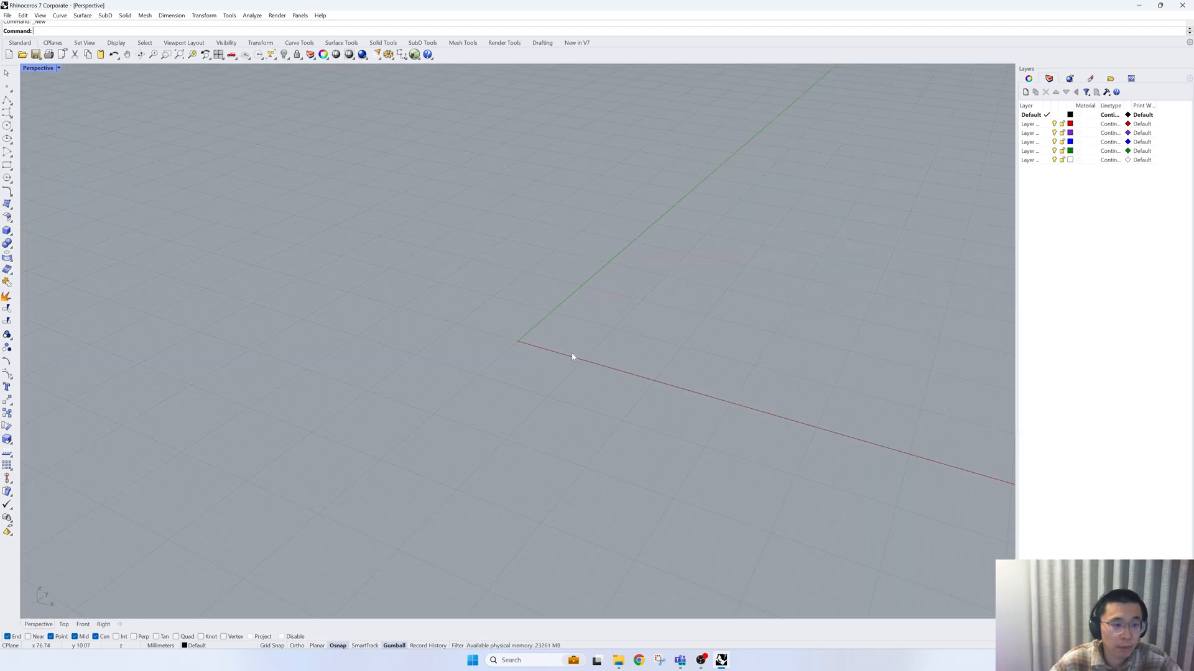
double_click(30, 70)
double_click(30, 70)
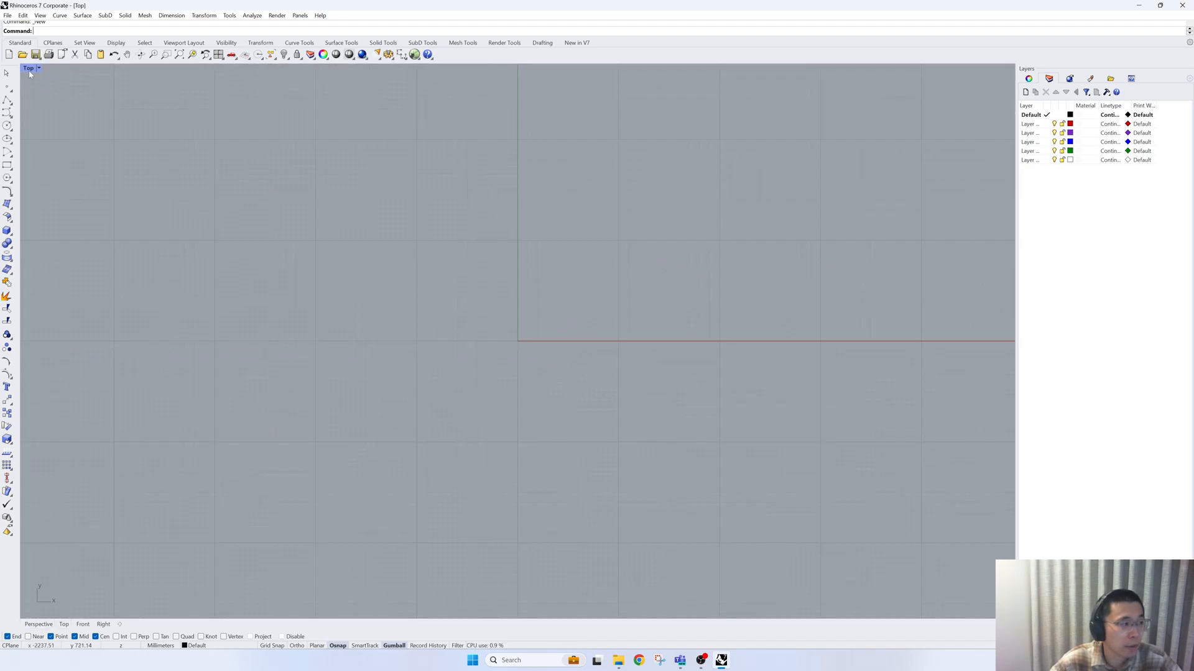
scroll(205, 339, down, 8)
click(8, 113)
text(0)
key(Return)
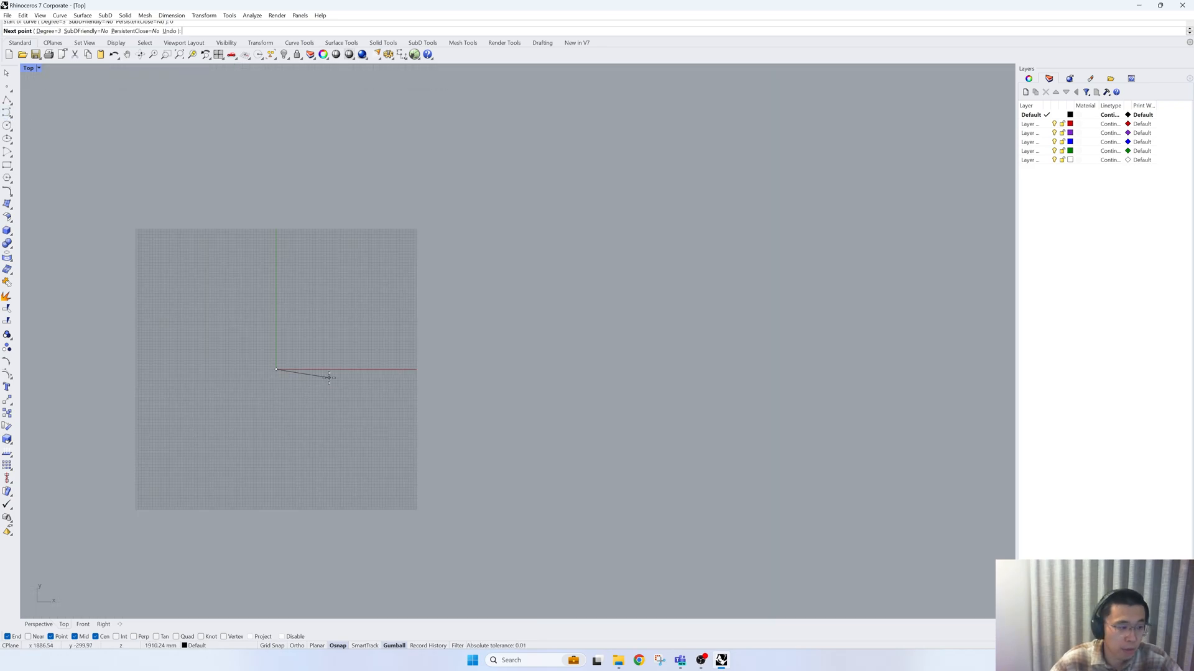
scroll(256, 418, down, 4)
click(362, 325)
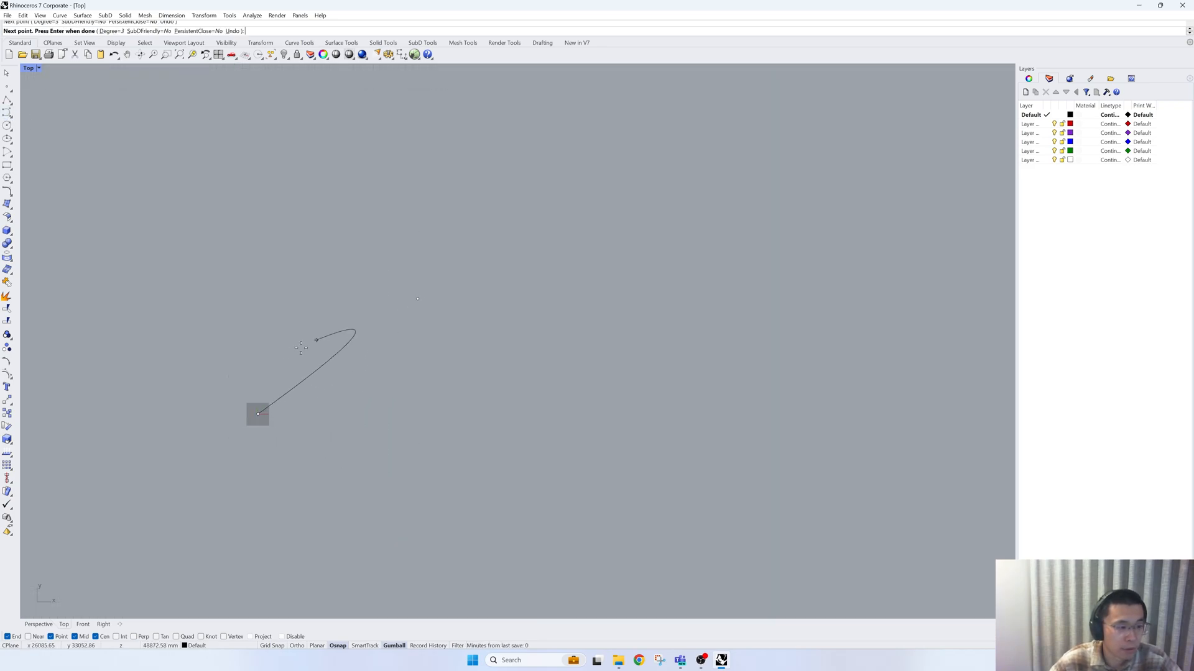
scroll(317, 341, down, 3)
click(507, 465)
click(768, 251)
scroll(427, 373, down, 4)
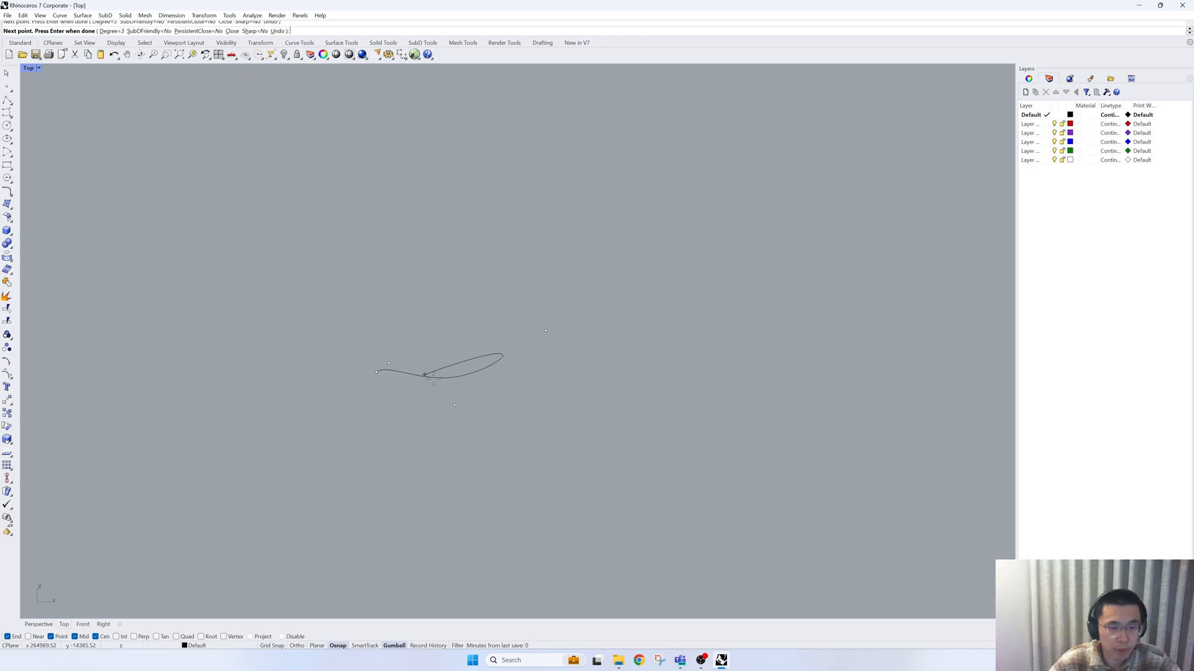
click(729, 449)
click(759, 300)
key(Return)
- Show the curve's control points, move the third one downward and delete the second one, next to the curve's start
drag(528, 405, 498, 336)
key(F10)
scroll(432, 367, up, 2)
click(374, 361)
drag(381, 339, 378, 279)
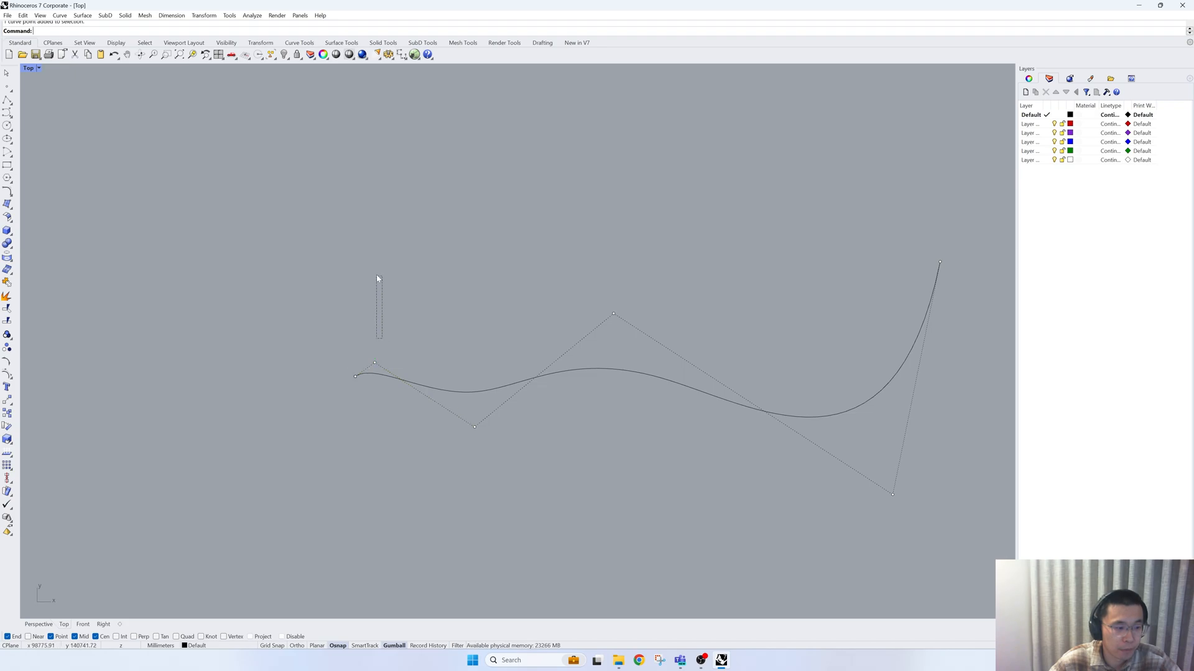
drag(386, 355, 387, 356)
click(475, 426)
drag(475, 426, 474, 489)
drag(354, 334, 389, 375)
key(Delete)
- Extrude the curve straight up into an open surface in the maximized Perspective view
click(630, 403)
double_click(535, 69)
scroll(474, 360, down, 15)
right_drag(479, 425, 462, 406)
text(e)
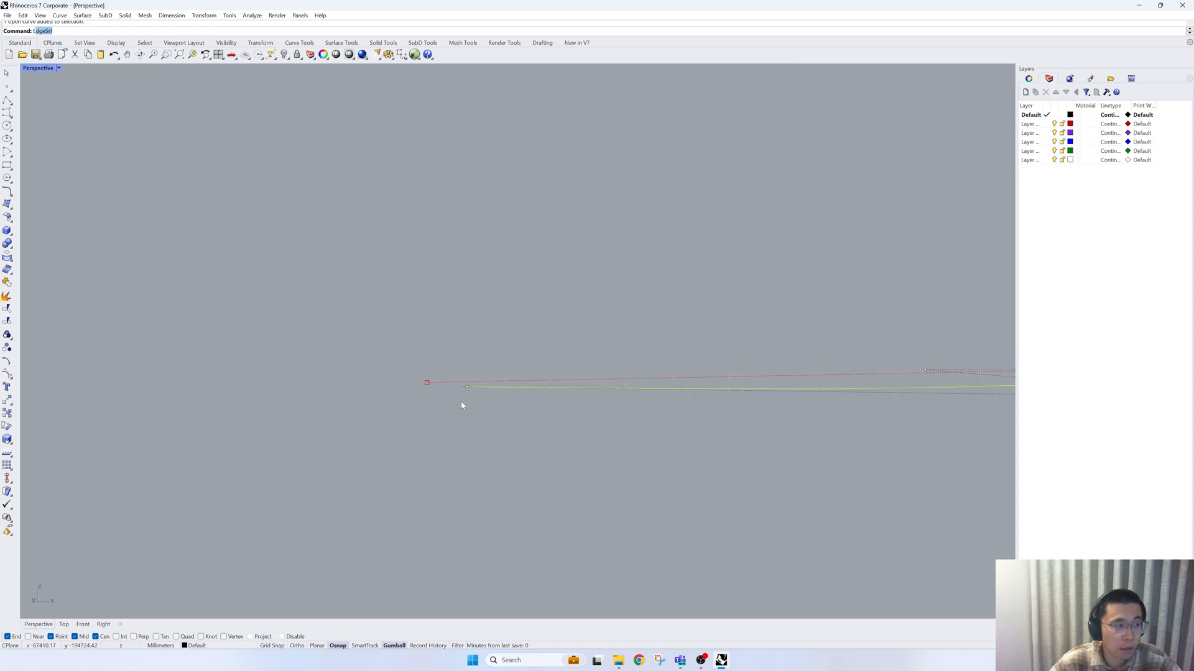
text(x)
key(Return)
right_drag(506, 284, 559, 311)
key(Return)
scroll(612, 336, up, 5)
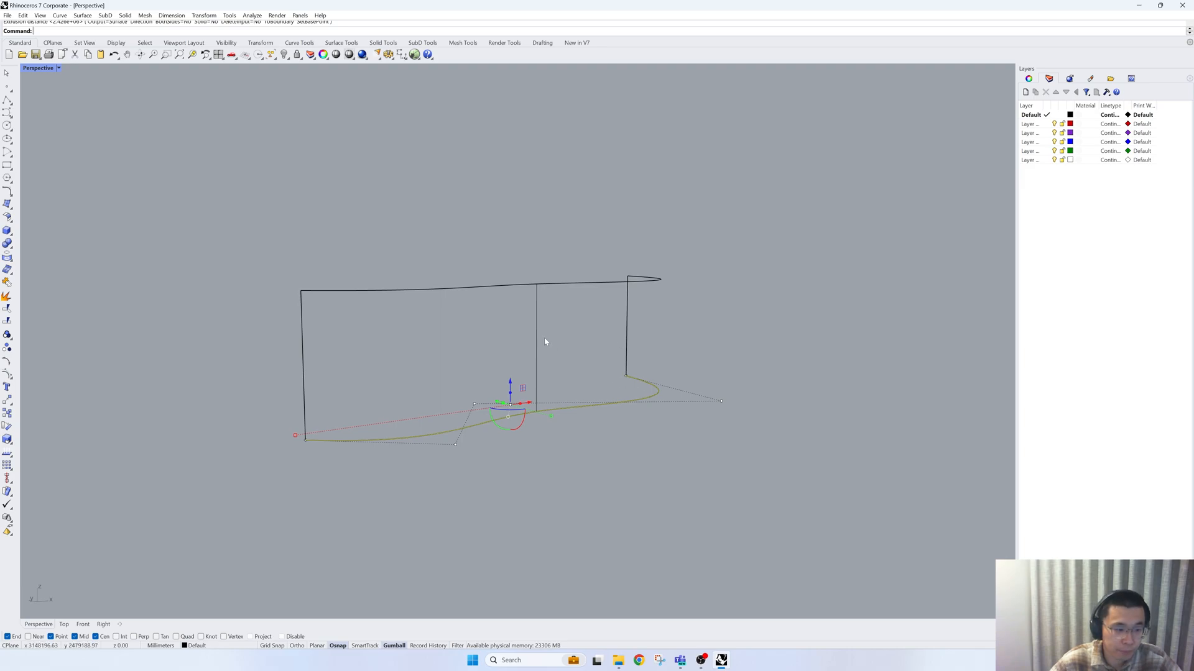
- Delete the base curve and scale the extruded surface vertically to make it taller
key(Delete)
click(593, 405)
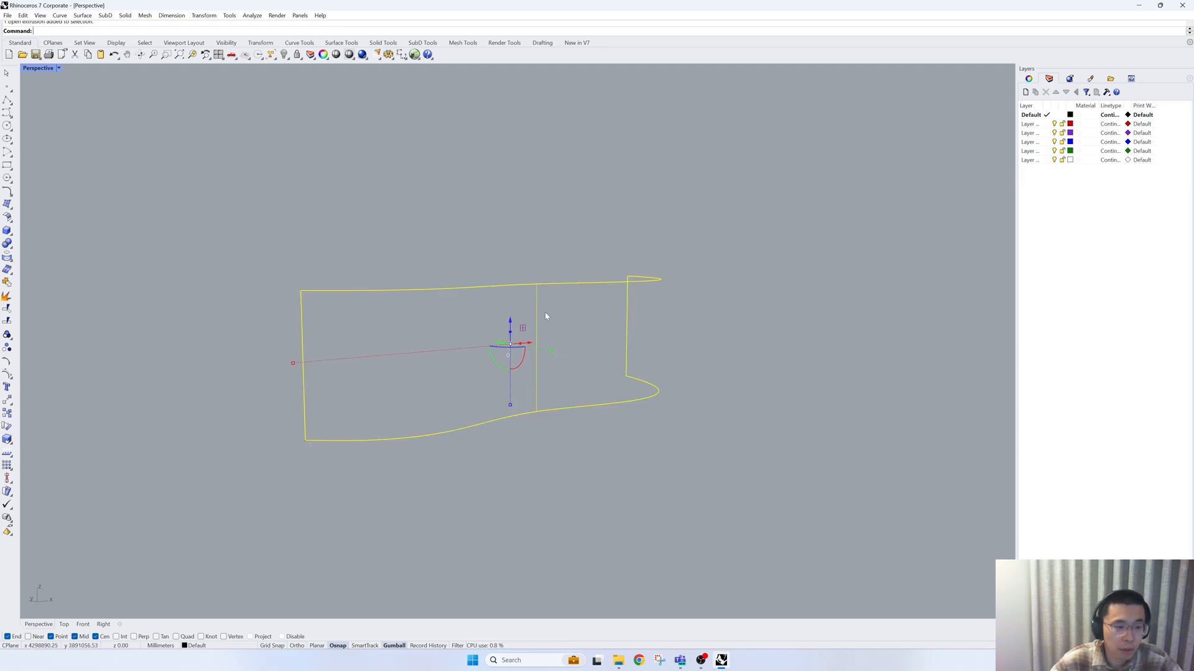
drag(510, 410, 510, 439)
right_drag(494, 331, 600, 346)
- Launch Grasshopper and place a Surface parameter near the upper-left corner of a new canvas
text(Grasshopper)
key(Return)
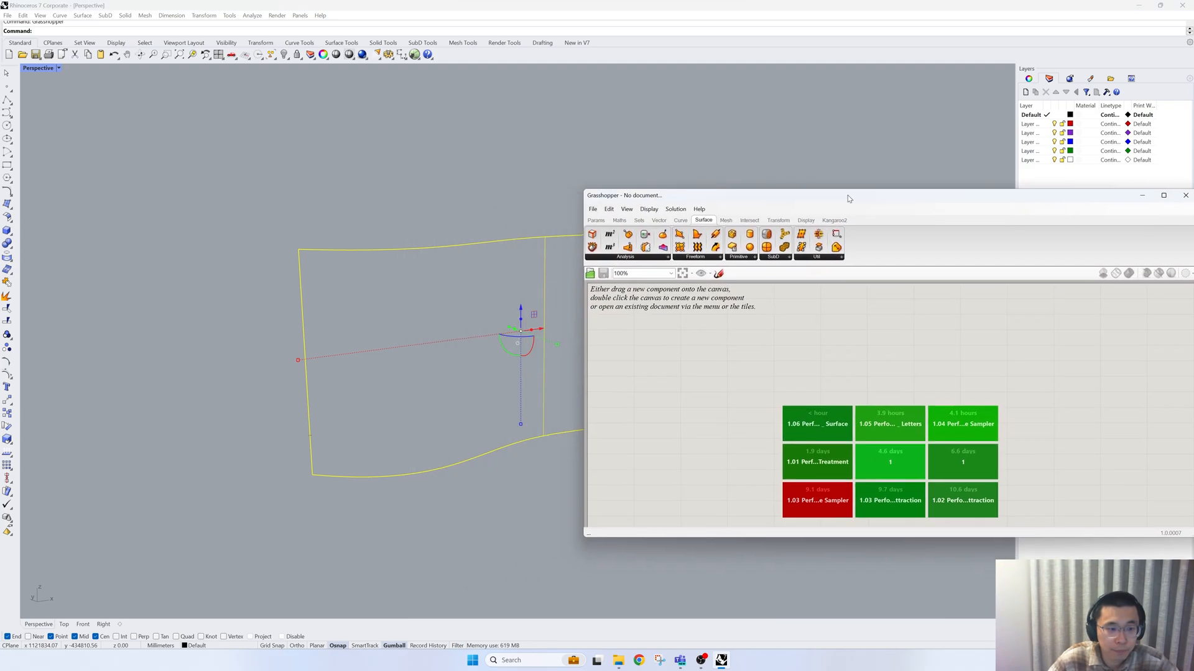
double_click(769, 376)
text(surface)
key(Return)
drag(768, 378, 701, 354)
scroll(359, 343, down, 4)
scroll(358, 342, up, 1)
- Reference the extruded Rhino surface in the Surface parameter
right_click(699, 352)
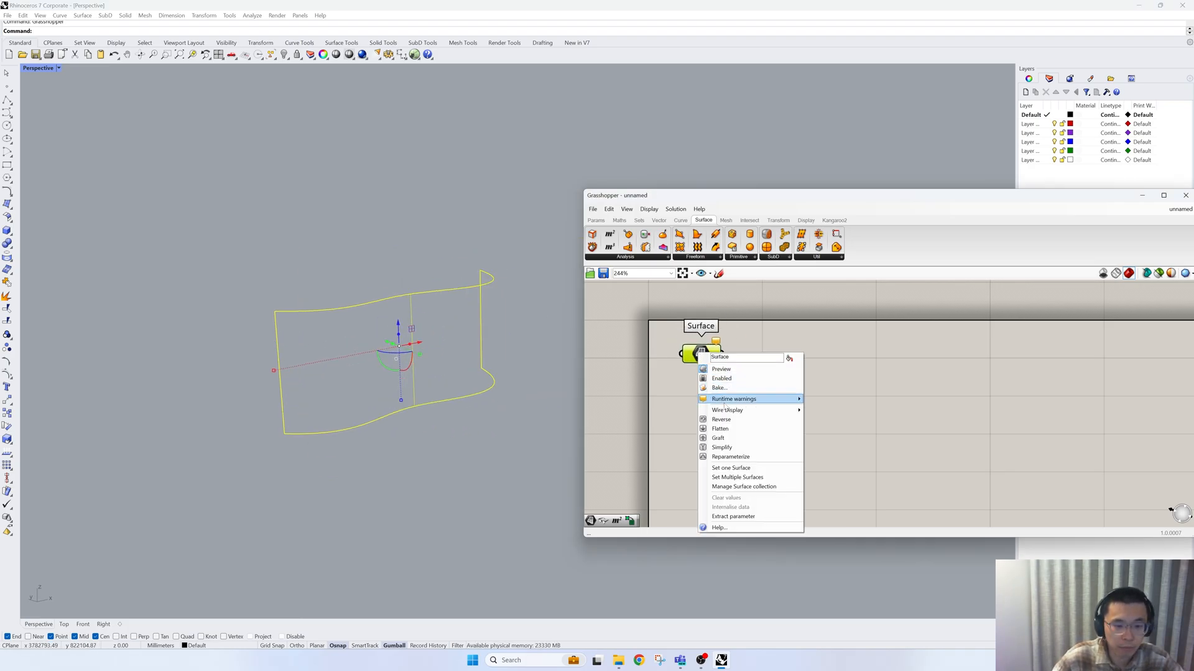
click(738, 468)
scroll(449, 288, up, 4)
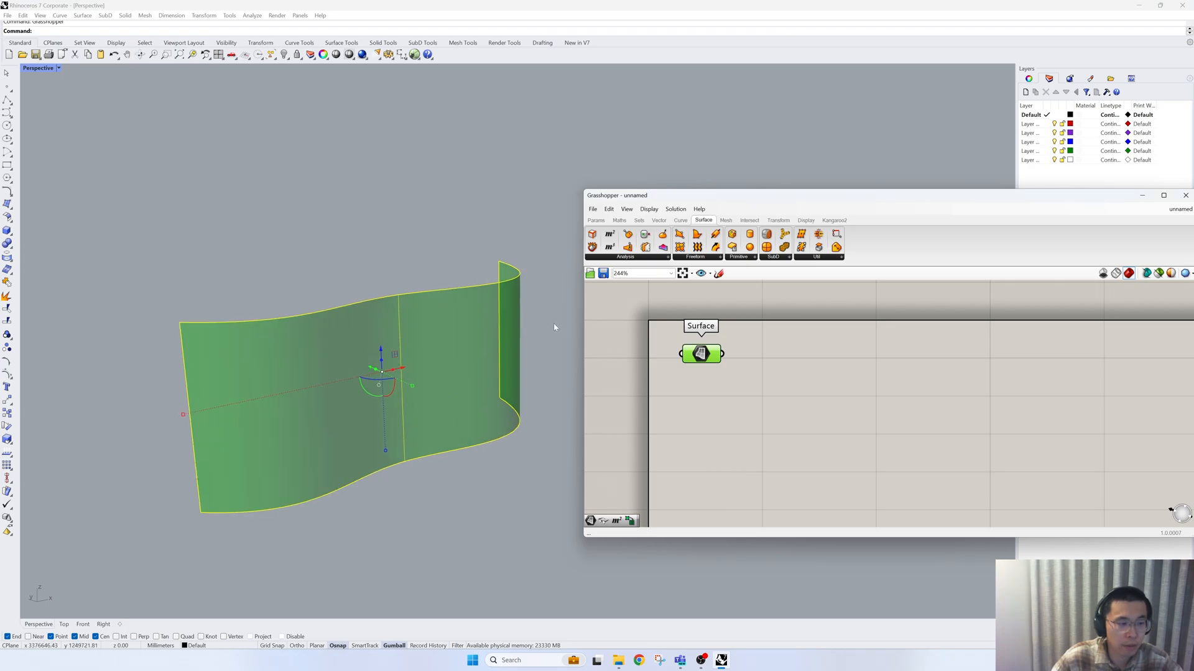
click(558, 332)
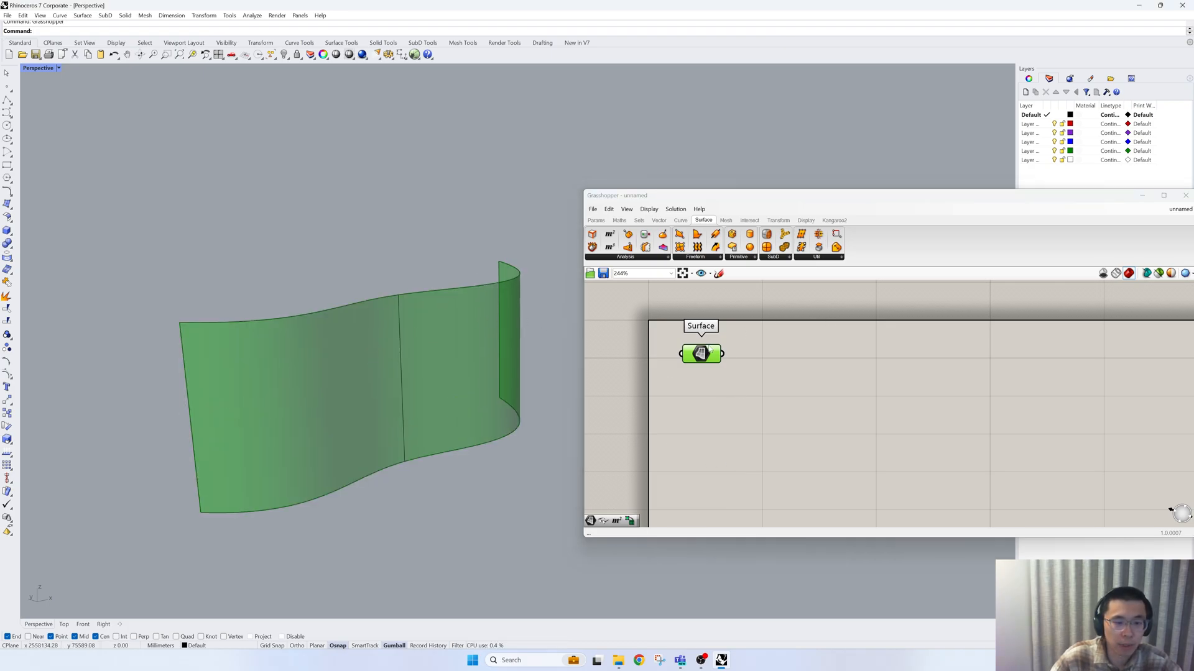
- Add a Divide Domain² component and an Isotrim component to the canvas
drag(709, 350, 706, 355)
double_click(770, 382)
text(divide)
click(813, 373)
drag(719, 361, 814, 435)
double_click(879, 351)
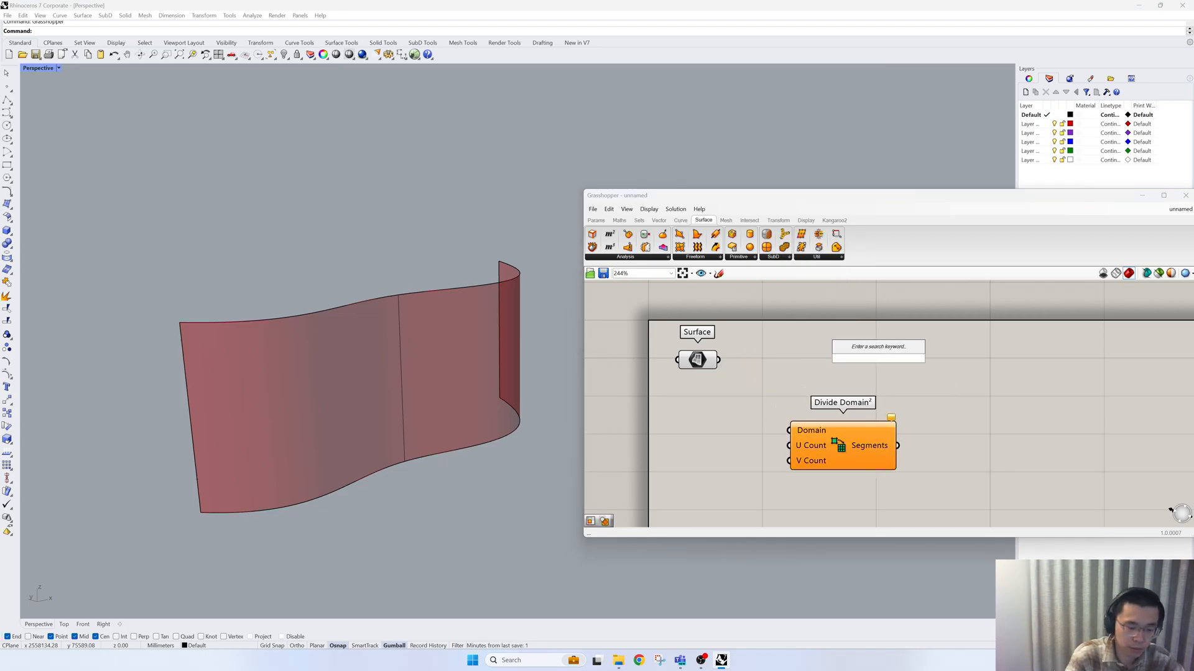
text(iso)
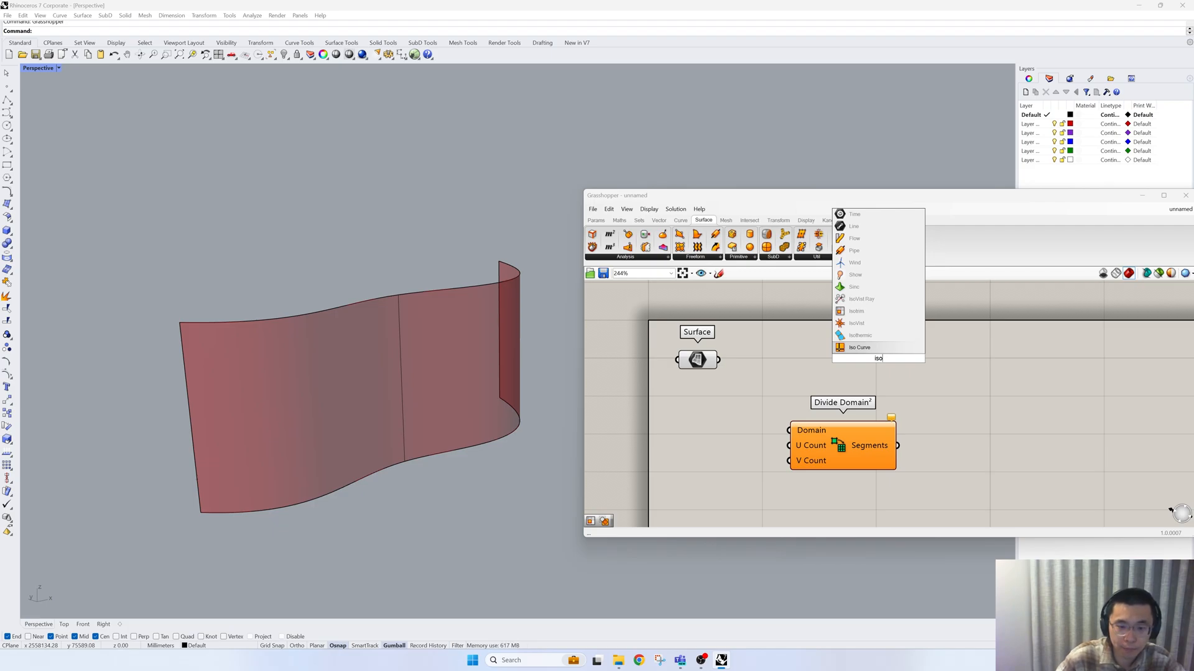
click(856, 311)
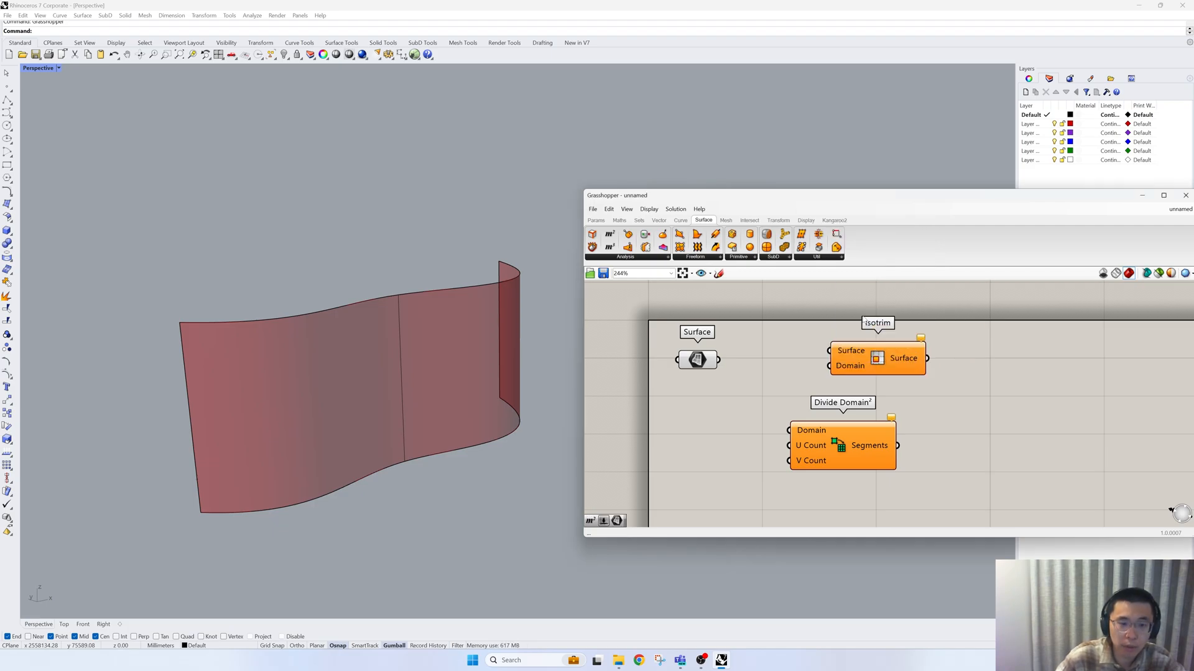
click(822, 259)
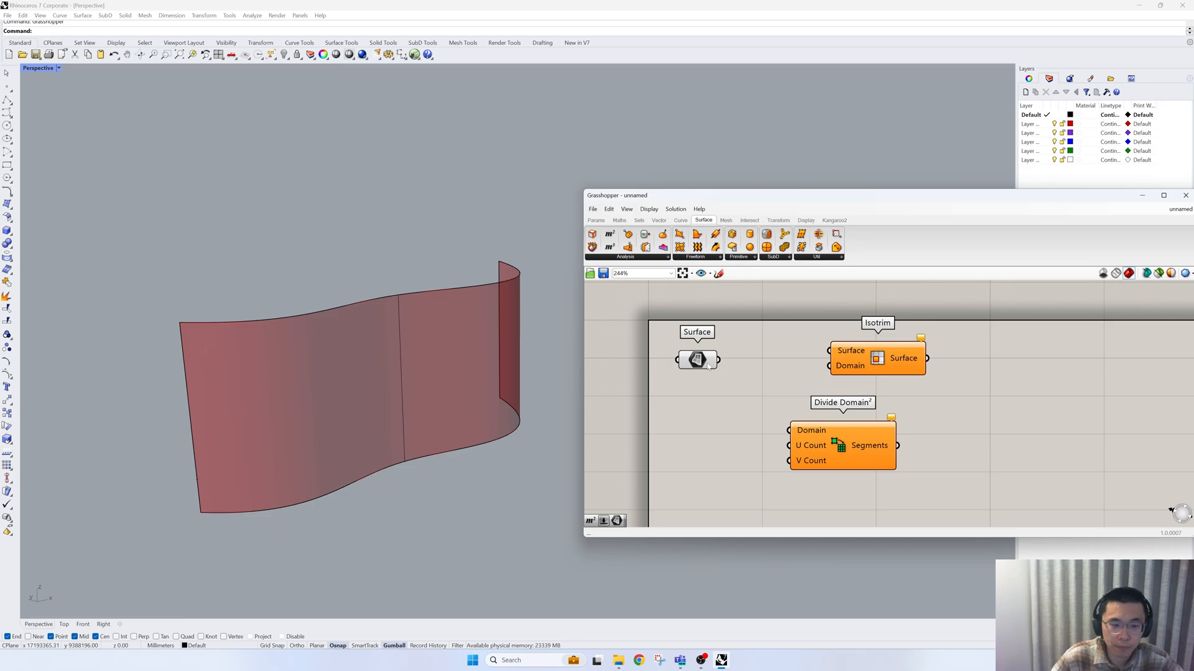
- Wire the Surface parameter into Isotrim and Divide Domain², and feed the divided segments into Isotrim's Domain input
drag(712, 354, 809, 351)
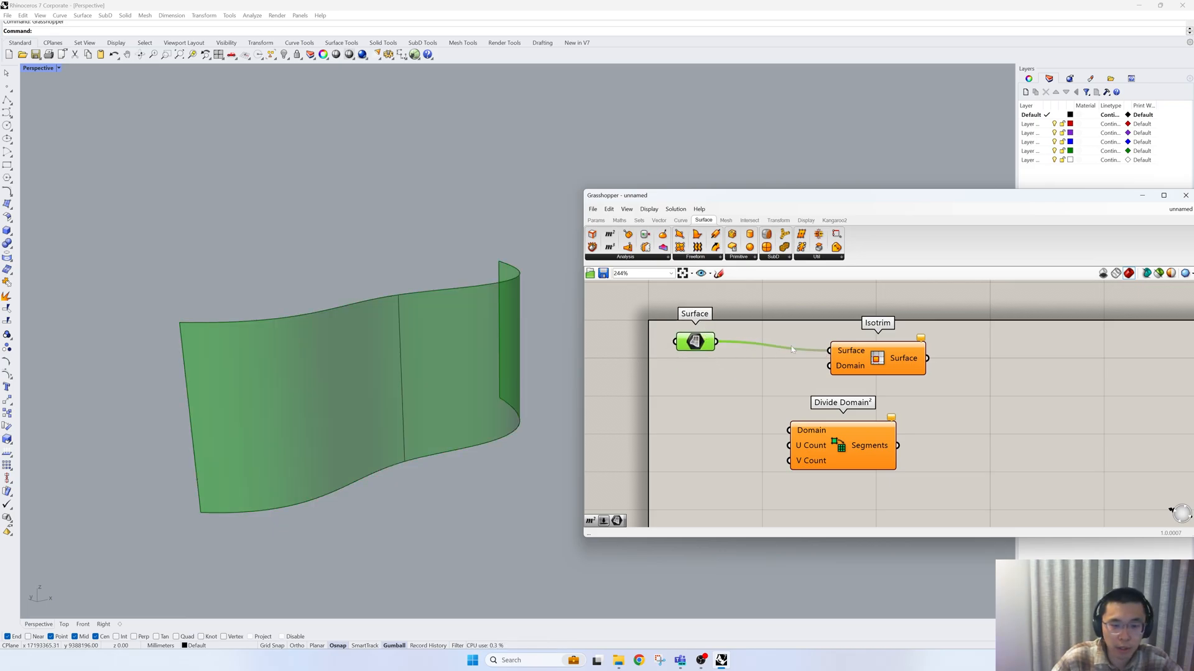
drag(719, 342, 913, 342)
drag(734, 428, 787, 423)
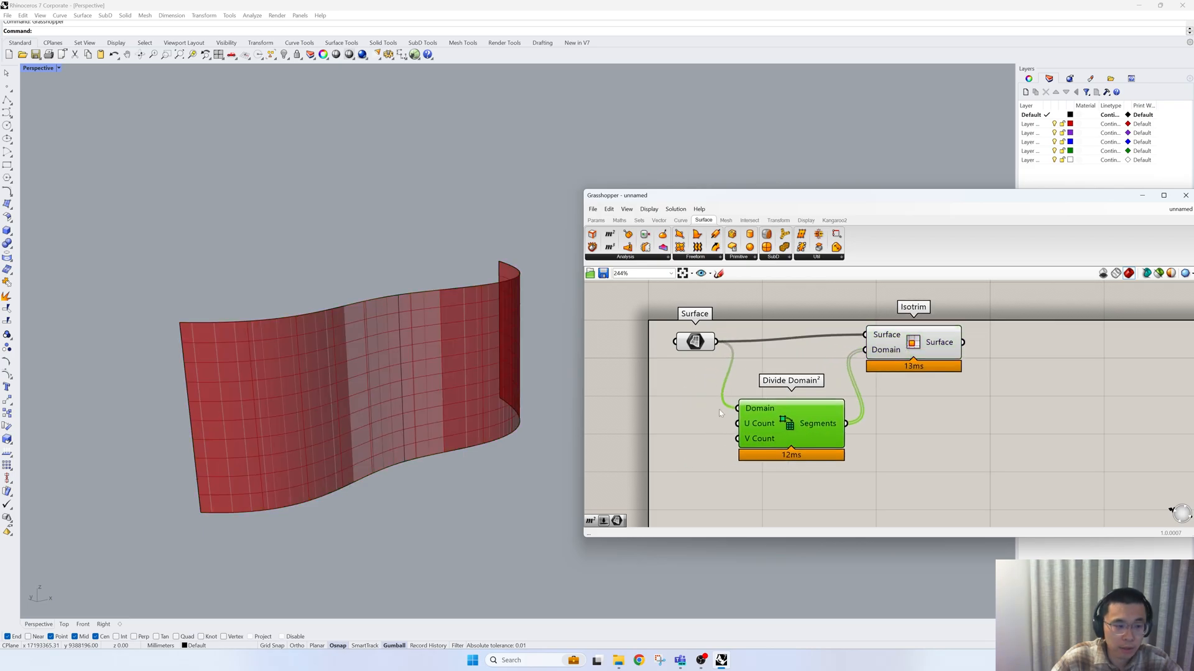
- Hide the original extruded surface in the Rhino viewport
right_drag(393, 379, 429, 362)
click(419, 363)
key(ctrl+h)
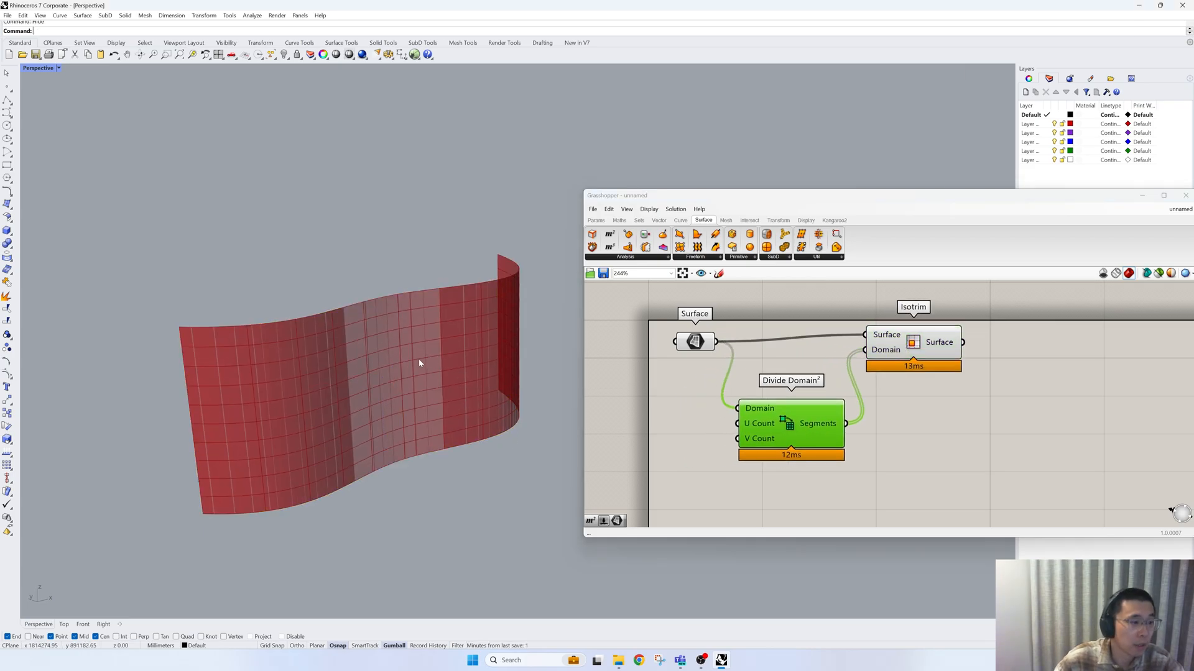
right_drag(419, 360, 599, 387)
- Create a number slider with value 100 and connect it to the U Count of Divide Domain²
drag(694, 341, 667, 337)
right_drag(685, 431, 745, 427)
double_click(744, 428)
text(100)
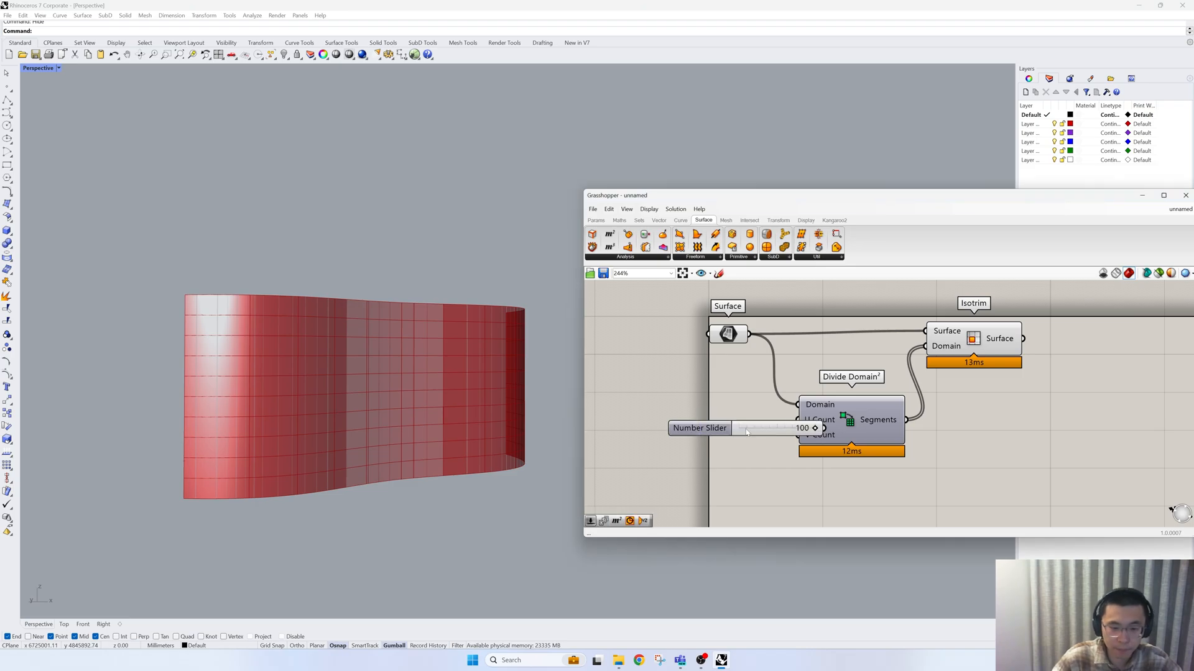
key(Return)
drag(747, 415, 798, 420)
- Create a number slider with value 50 and connect it to the V Count of Divide Domain²
double_click(741, 456)
text(50)
key(Return)
drag(747, 434, 845, 439)
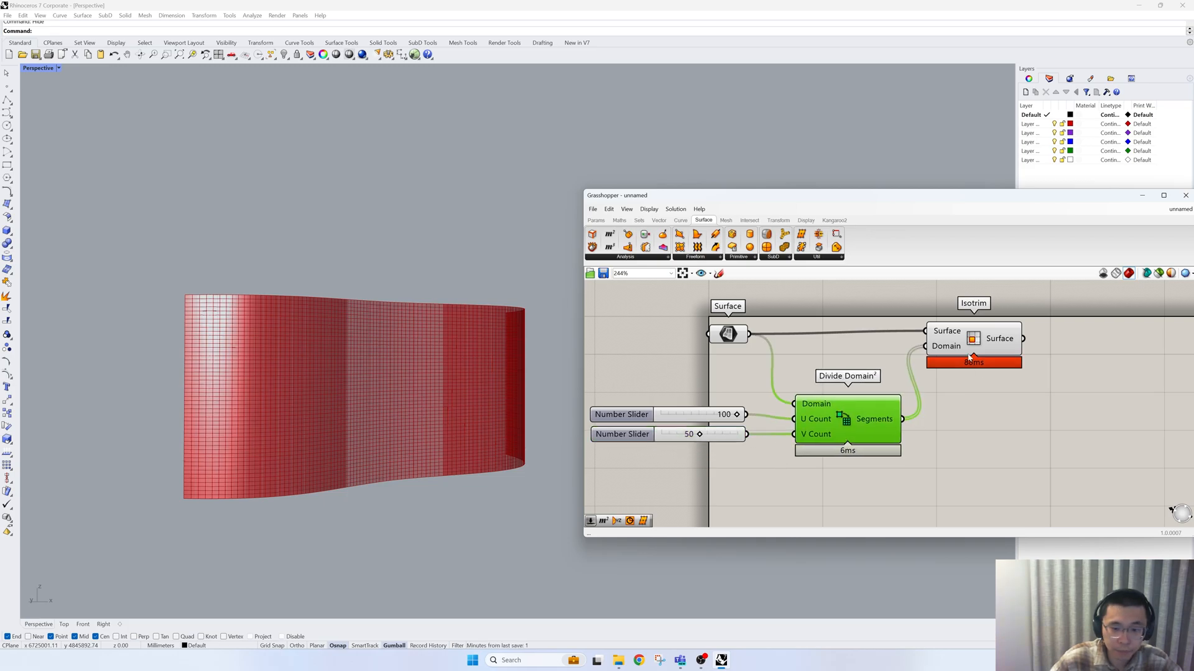
- Shift Isotrim aside and turn off the preview of the Surface parameter, both sliders and Divide Domain²
drag(972, 359, 996, 361)
scroll(177, 330, up, 4)
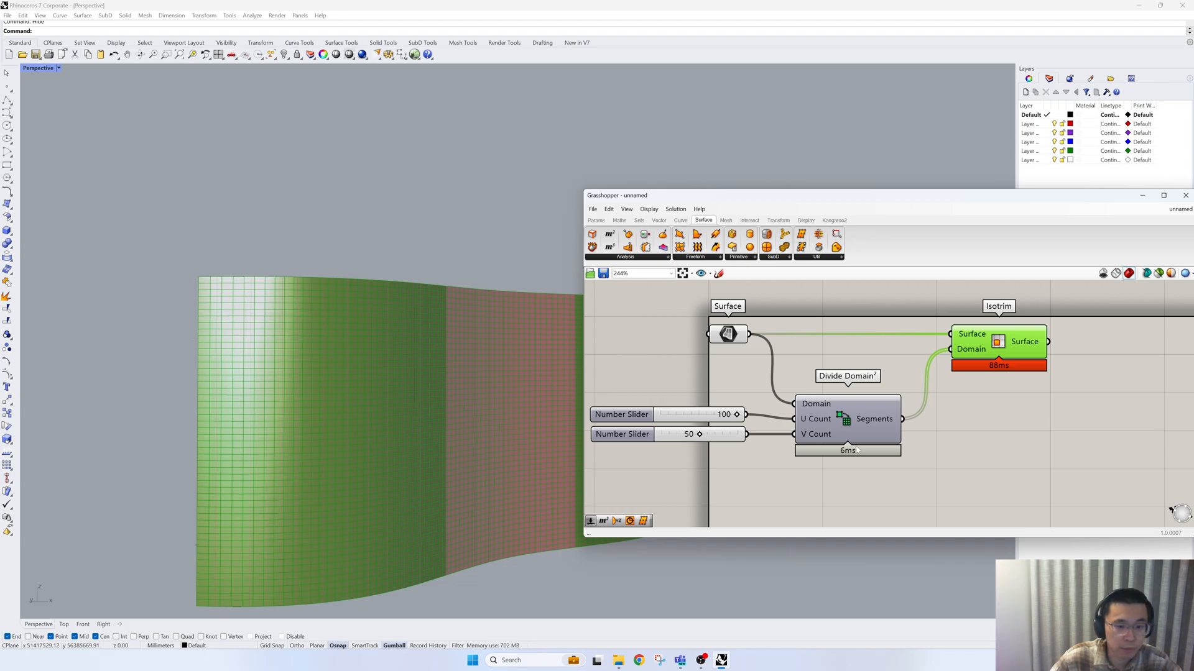
drag(950, 478, 619, 296)
right_click(618, 299)
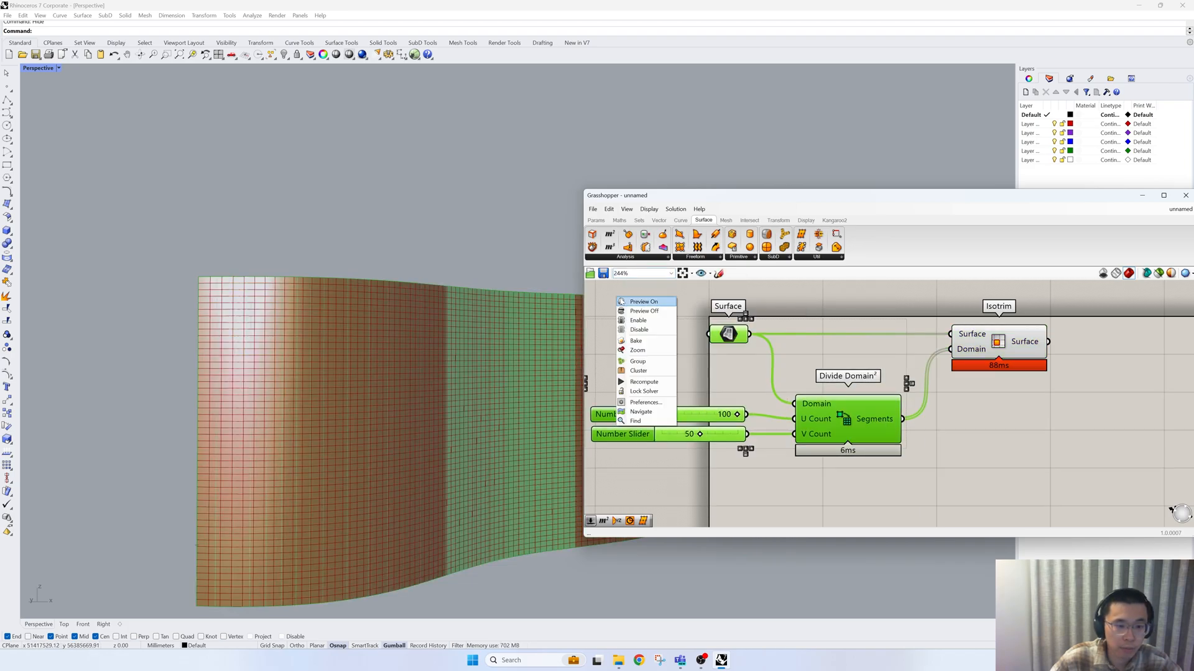
click(641, 301)
scroll(351, 343, down, 3)
mouse_move(352, 342)
right_down()
mouse_move(431, 330)
mouse_move(347, 365)
mouse_move(290, 367)
mouse_move(345, 375)
mouse_move(367, 353)
right_up()
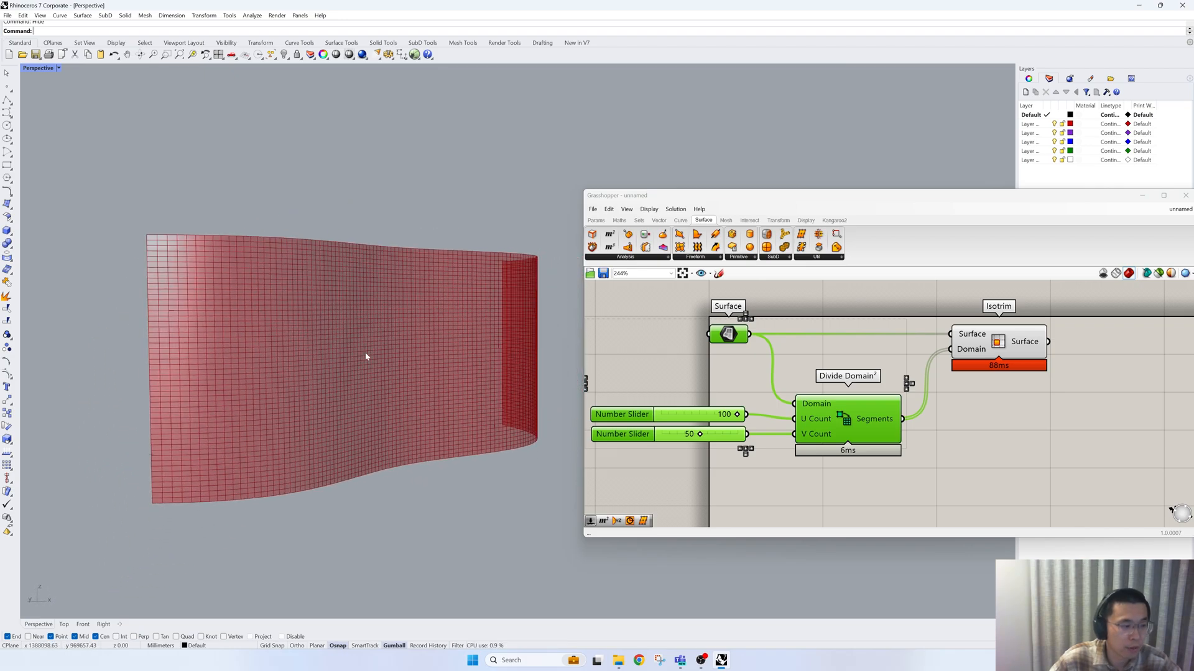
- Raise the U Count slider's maximum to 200 and increase its value to 153 for narrower panels
scroll(173, 370, up, 6)
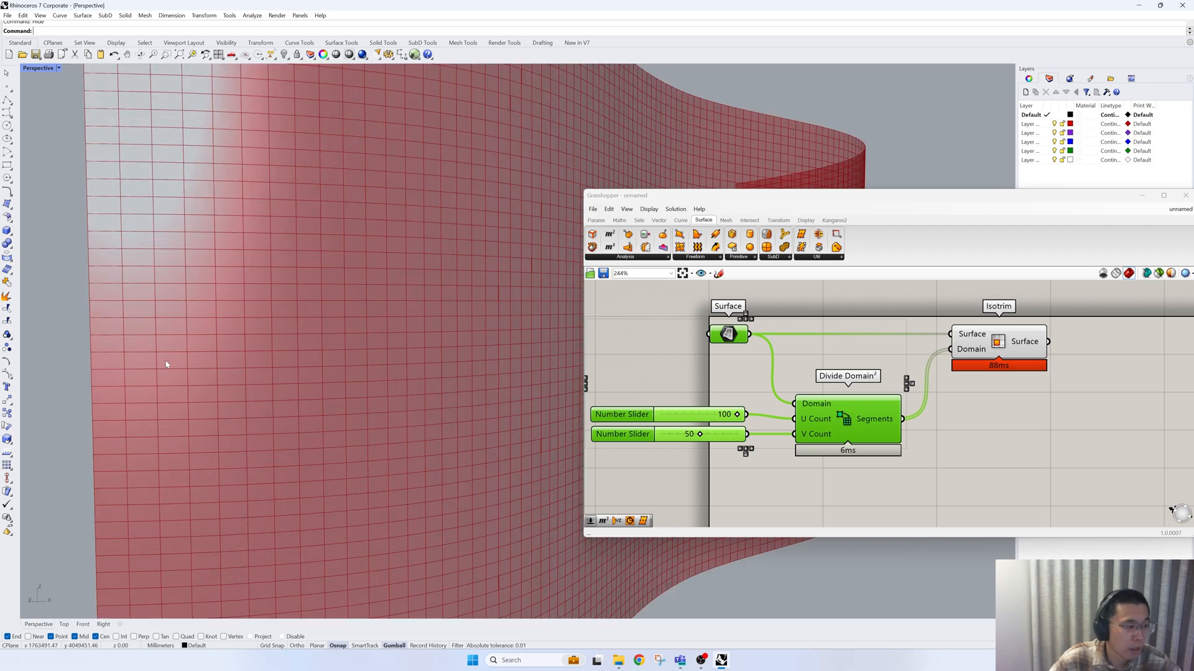
scroll(171, 367, up, 3)
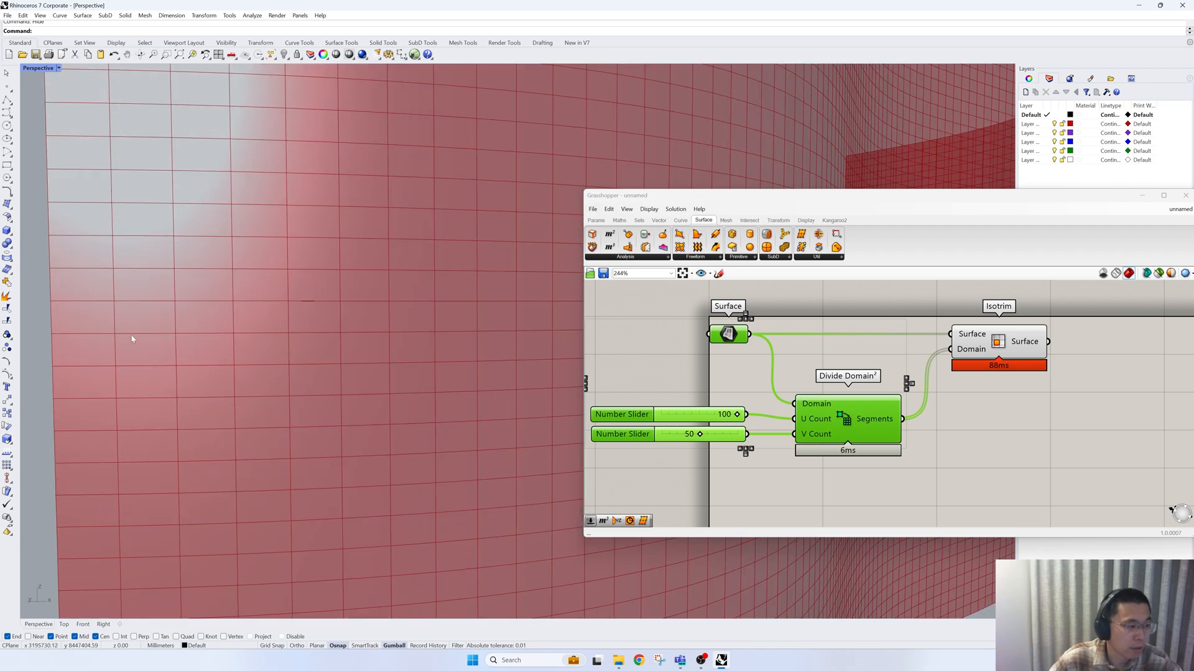
double_click(736, 414)
click(630, 439)
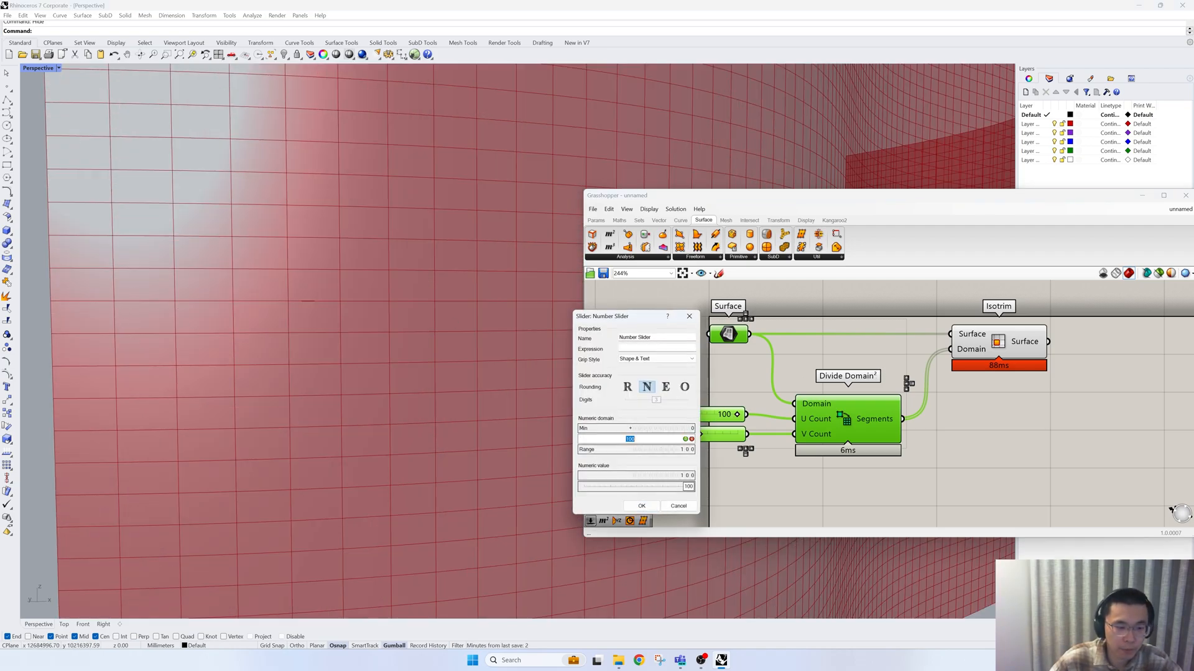
key(Return)
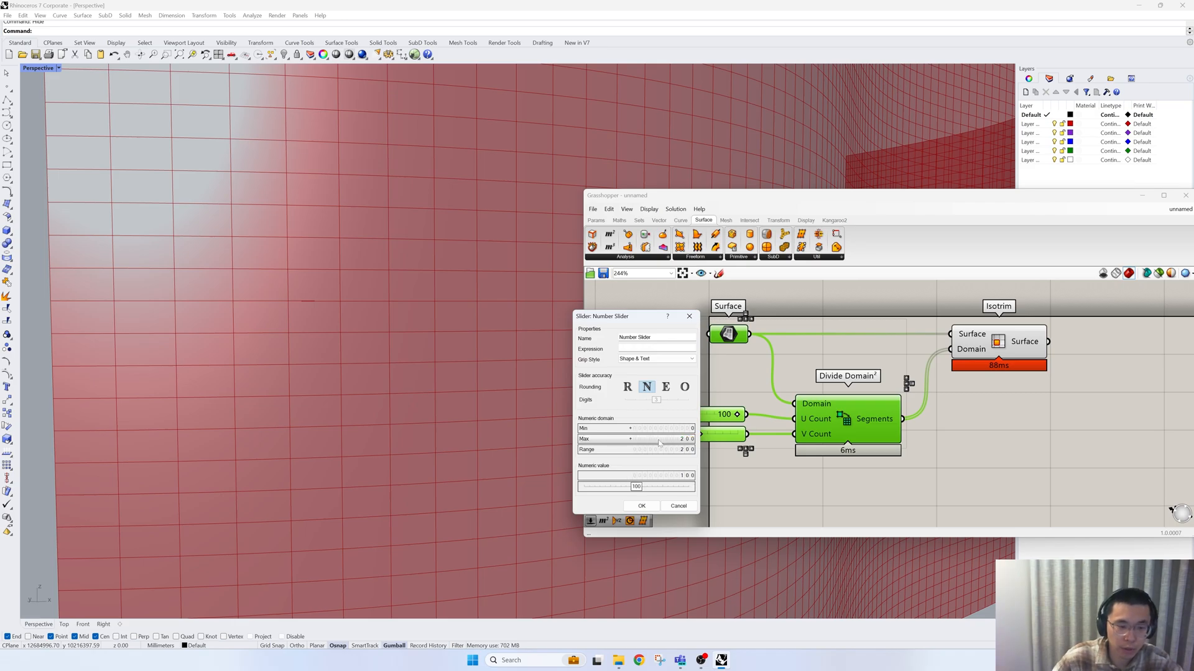
click(664, 476)
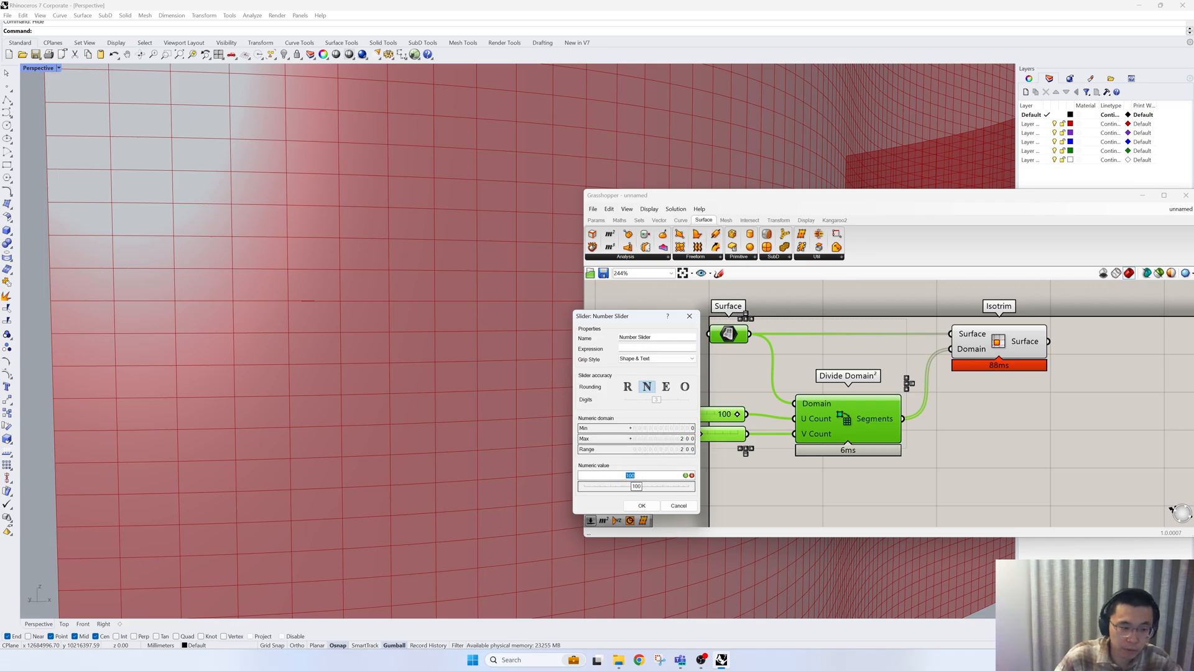
text(120)
key(Return)
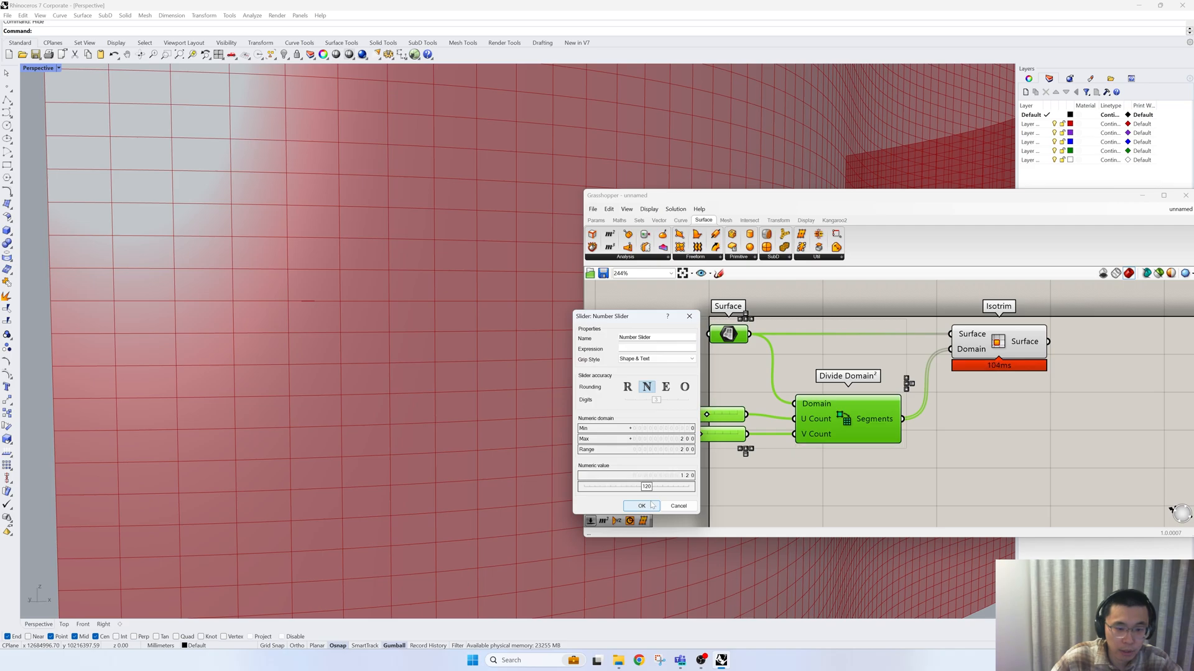
click(642, 506)
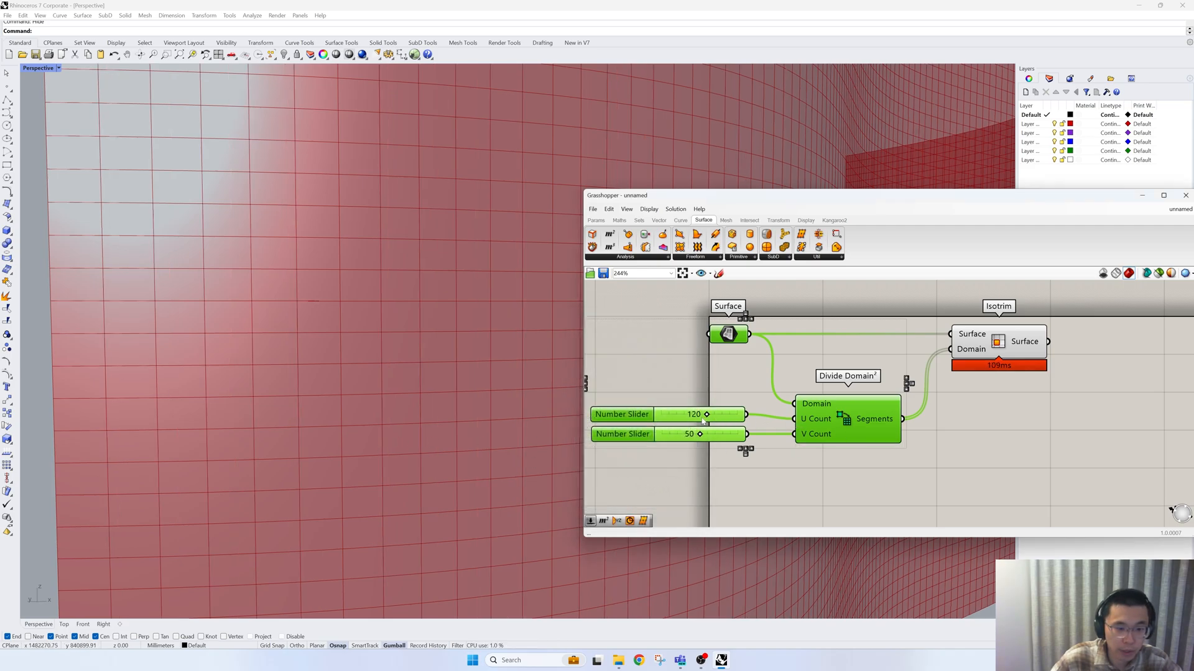
drag(708, 418, 721, 418)
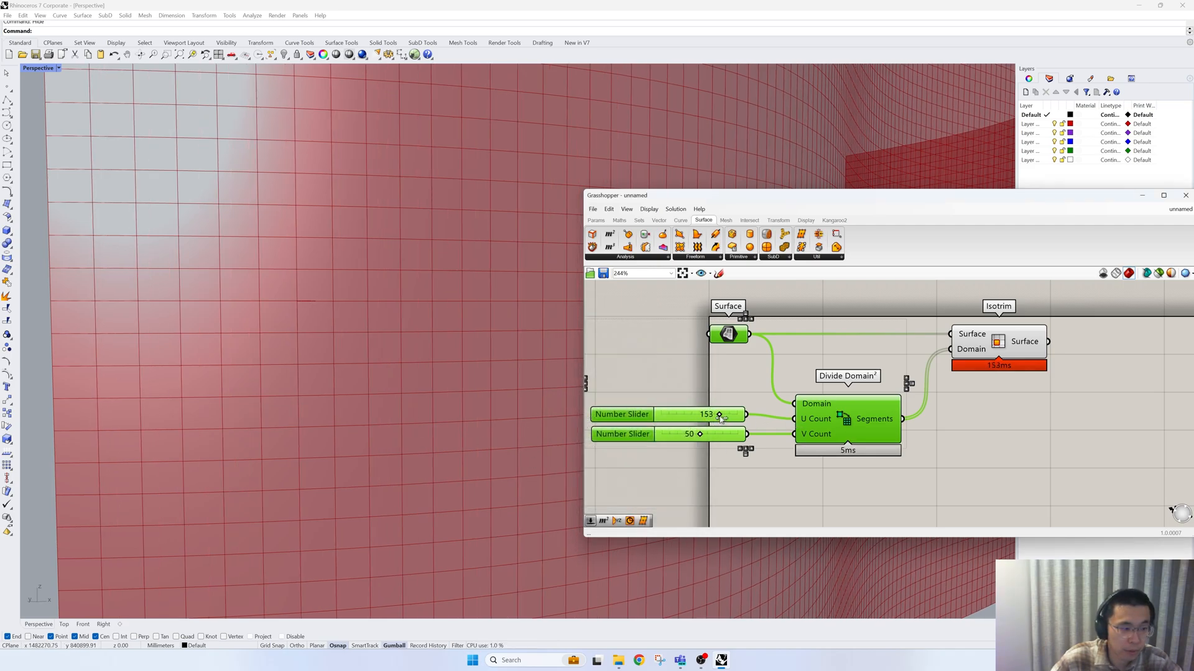
scroll(289, 421, down, 5)
scroll(402, 407, up, 2)
mouse_move(400, 411)
right_down()
mouse_move(306, 400)
mouse_move(288, 340)
right_up()
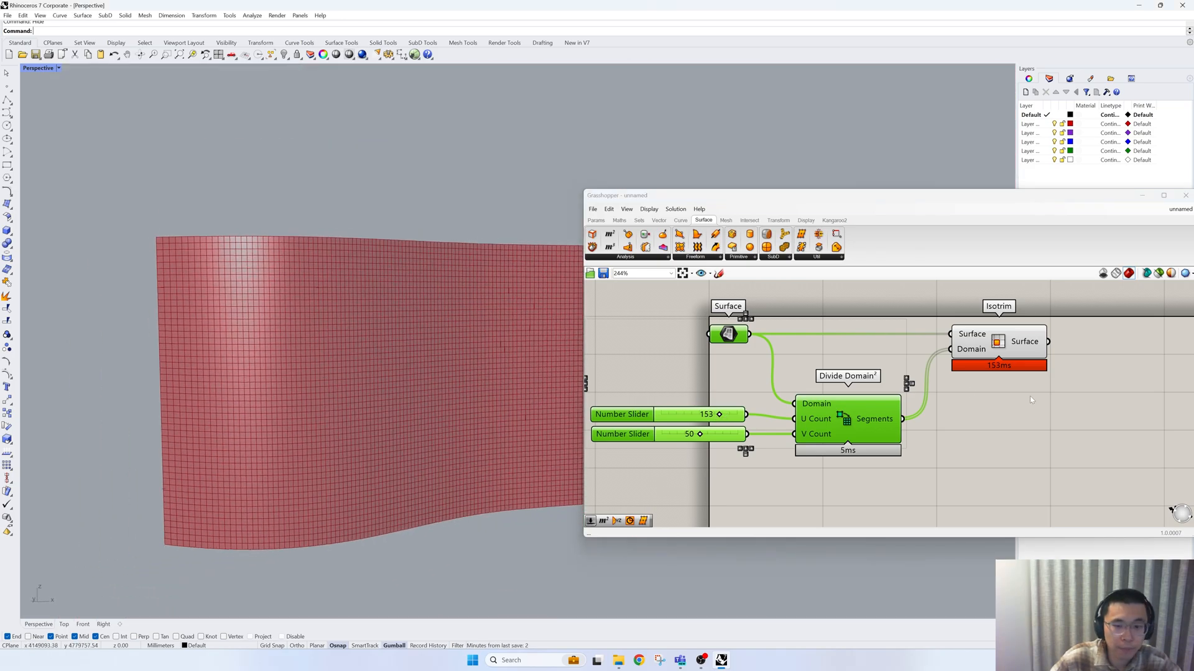
- Add an Area component beside the Isotrim component
right_drag(1029, 400, 876, 420)
click(869, 367)
double_click(972, 405)
text(area)
click(954, 395)
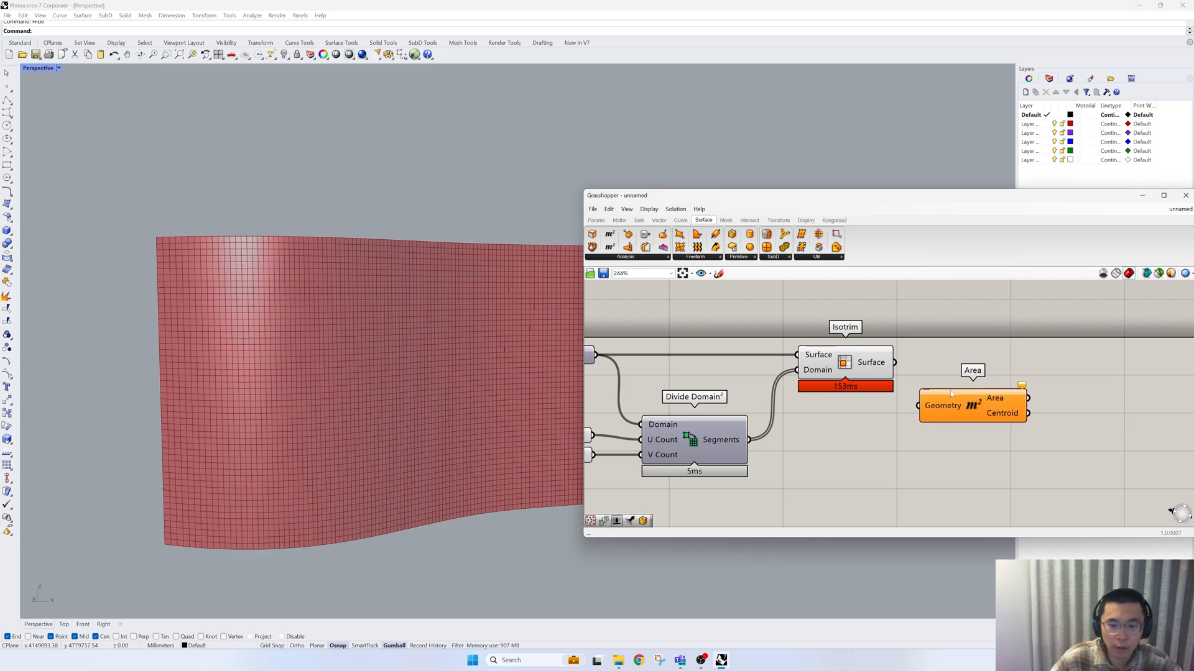
- Connect Isotrim's Surface output to Area's Geometry input and check the centroid points on the panels
drag(895, 362, 977, 390)
scroll(267, 319, up, 4)
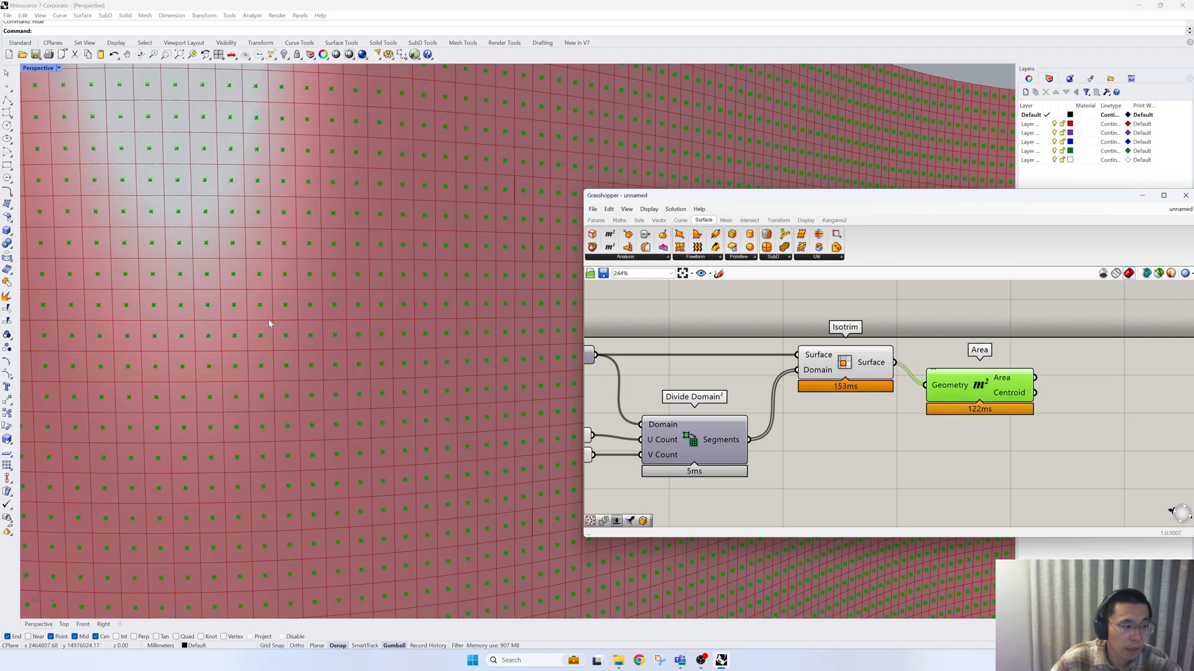
scroll(238, 336, down, 4)
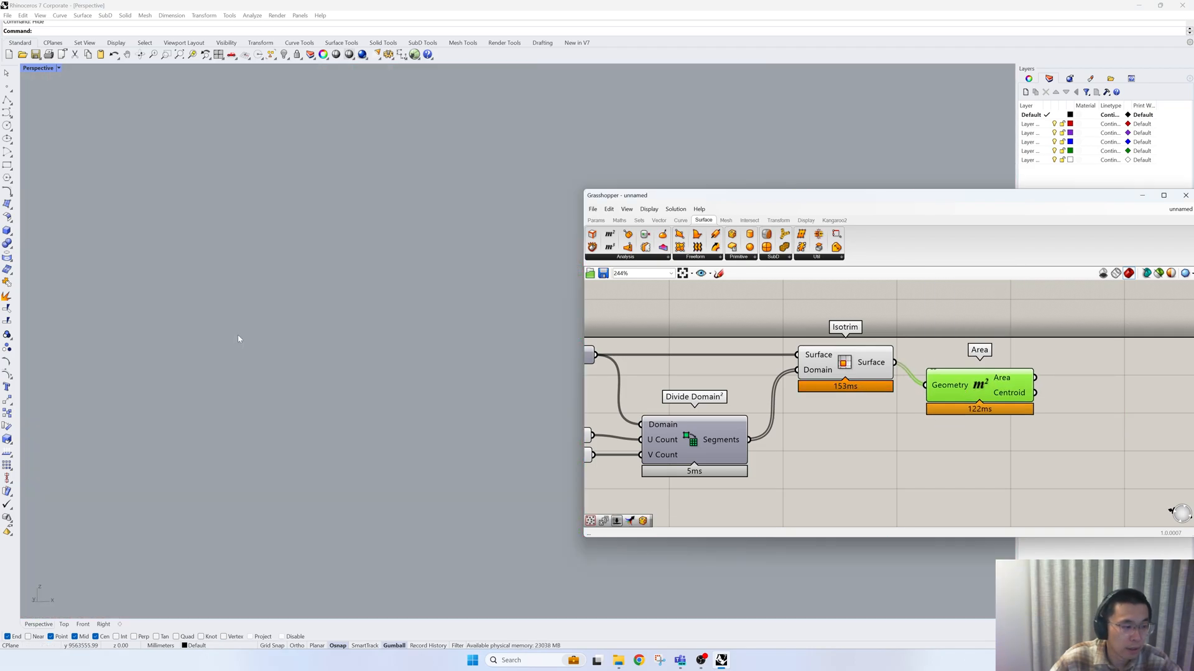
- Add a Circle component beside Area and connect Area's Centroid output to its Plane input
right_drag(989, 387, 789, 387)
double_click(926, 408)
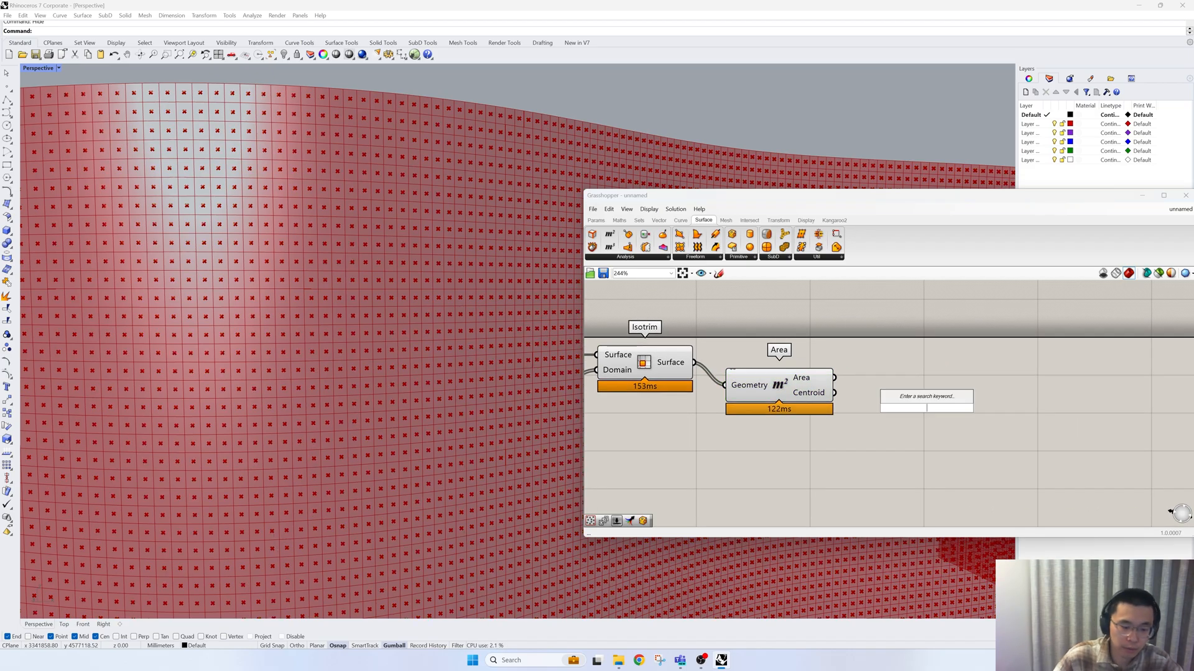
text(circ)
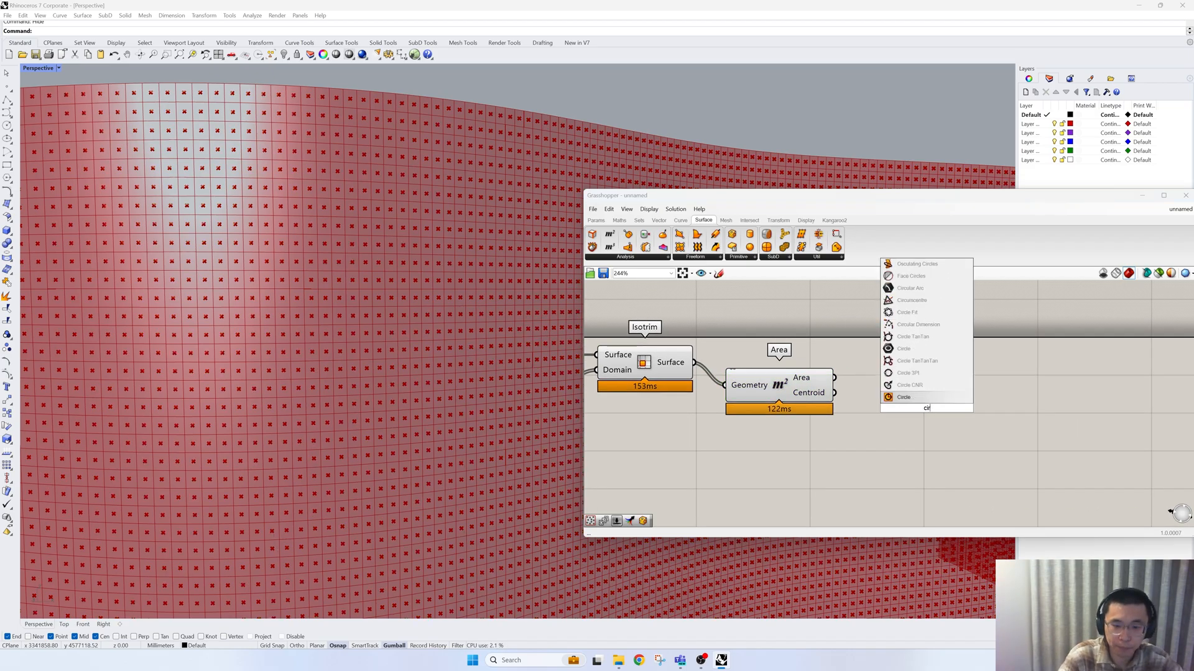
key(Return)
drag(834, 393, 884, 401)
- Create a number slider with value 50 and connect it to the Circle's Radius input
double_click(827, 452)
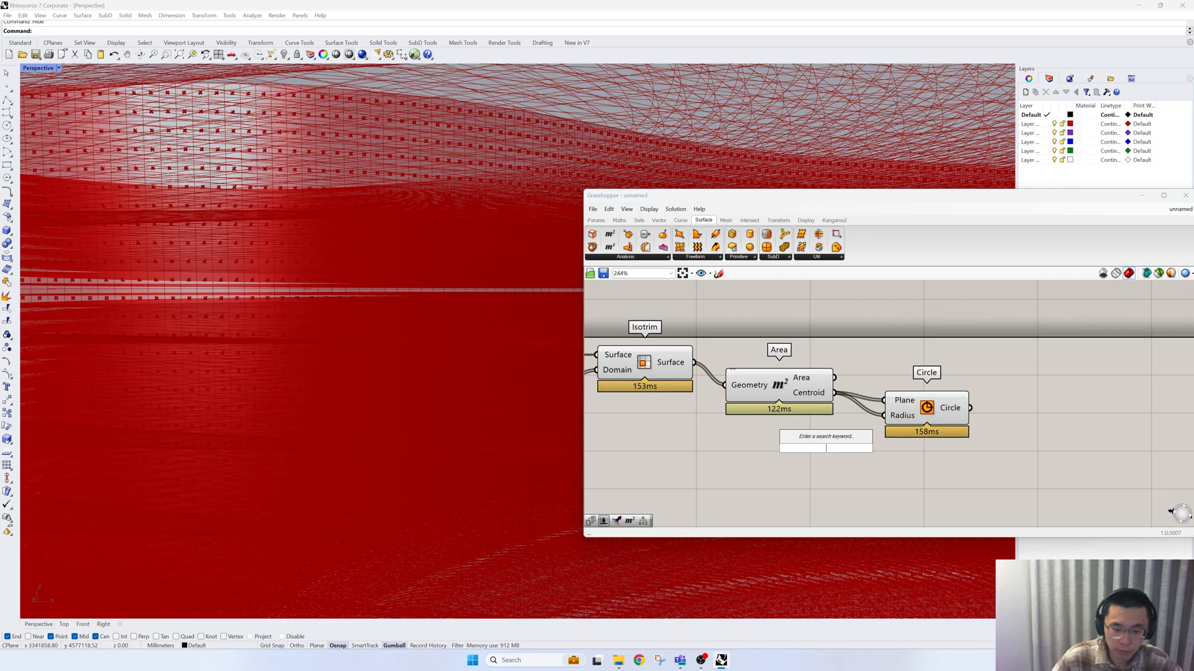
text(50)
key(Return)
drag(905, 448, 991, 408)
- Turn off the preview of the Isotrim and Area components
scroll(454, 337, down, 8)
right_drag(454, 337, 491, 348)
drag(591, 327, 842, 416)
right_click(661, 301)
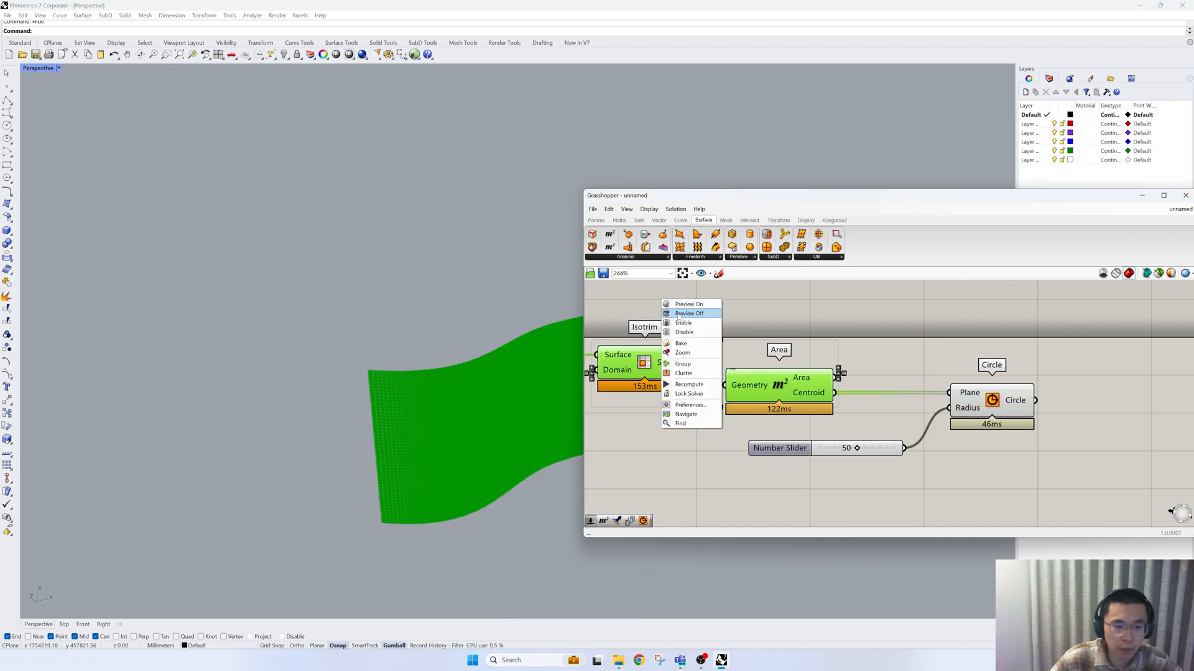
click(683, 313)
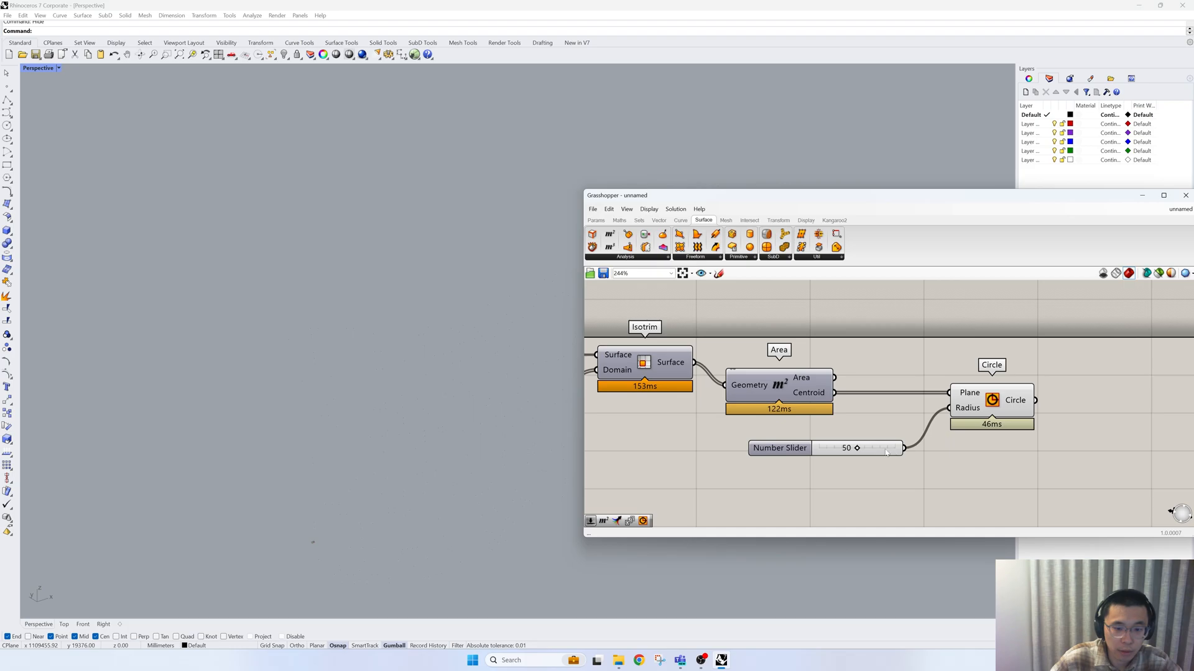
- Replace the Circle's radius slider with a new number slider of value 1000 and delete the old one
drag(857, 448, 909, 450)
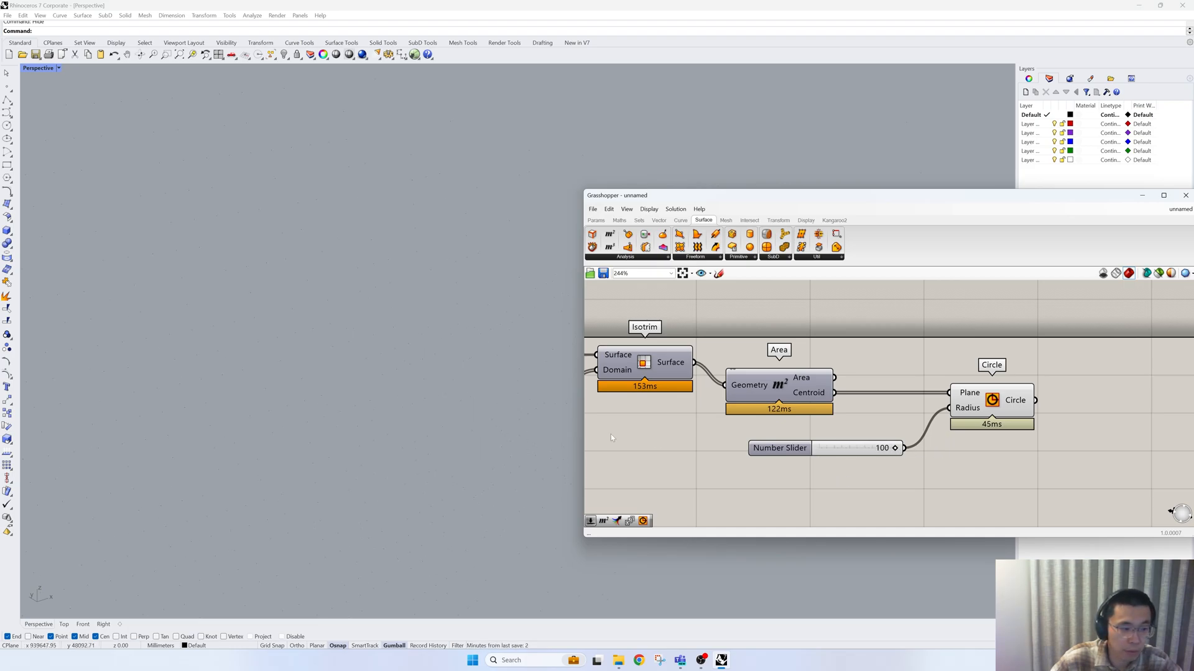
double_click(877, 476)
text(1000)
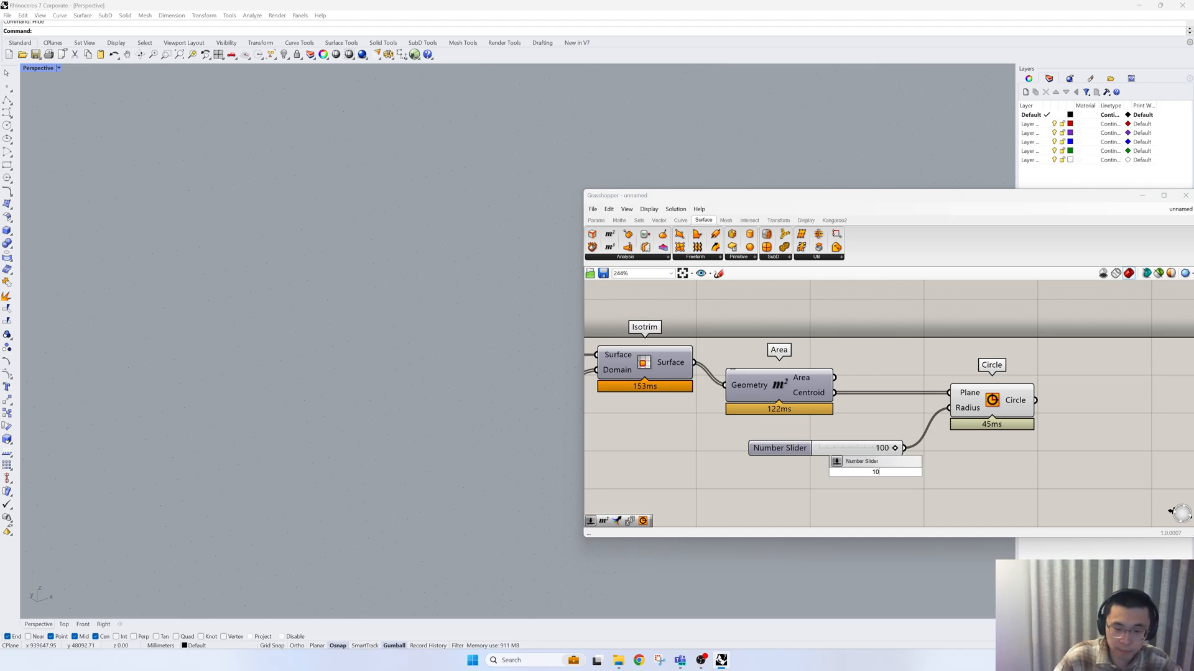
key(Return)
drag(953, 471, 1029, 401)
click(849, 443)
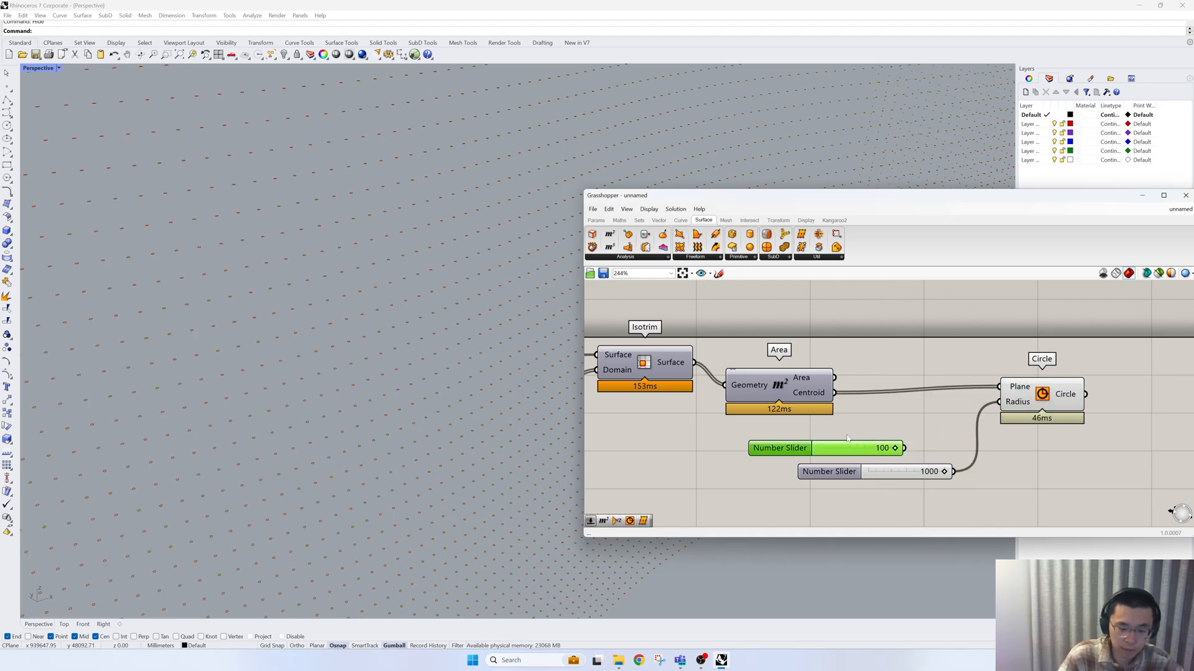
key(Delete)
- Show the hidden base surface again in the Rhino viewport
scroll(369, 419, up, 2)
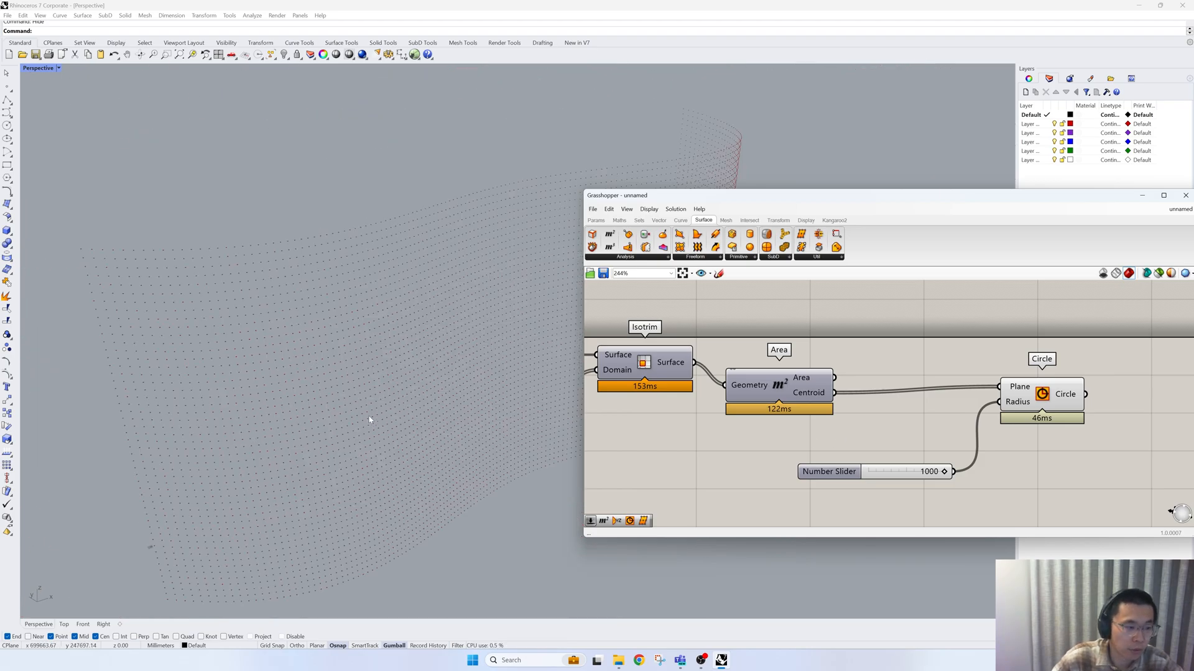
scroll(367, 440, up, 4)
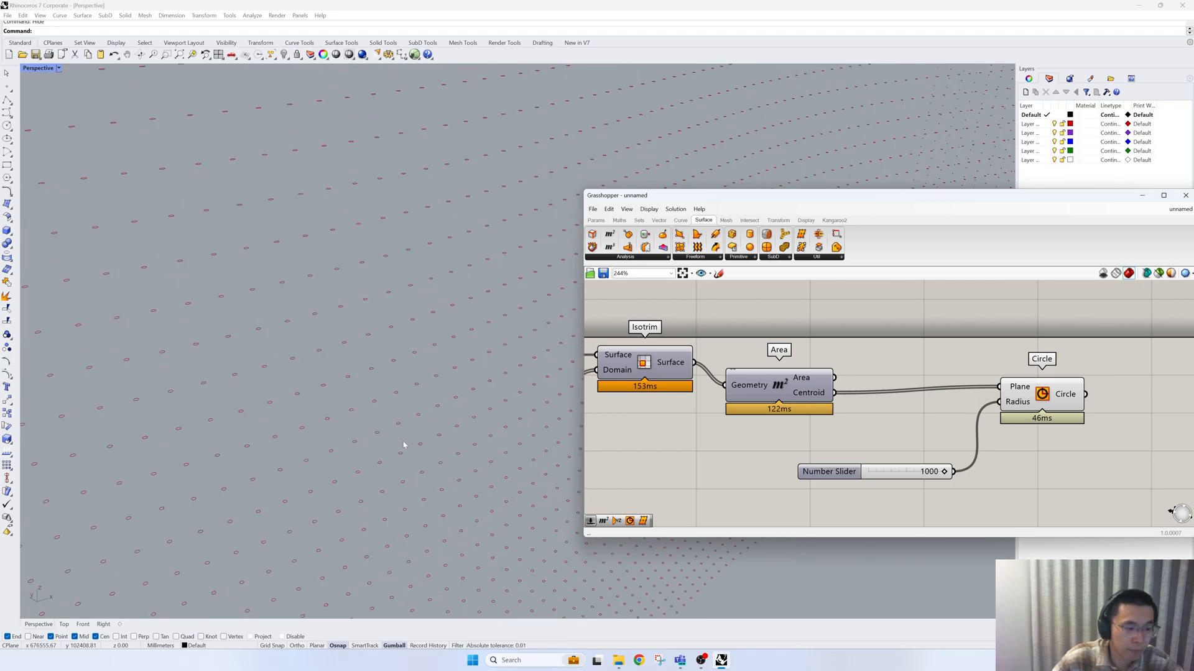
scroll(354, 401, down, 8)
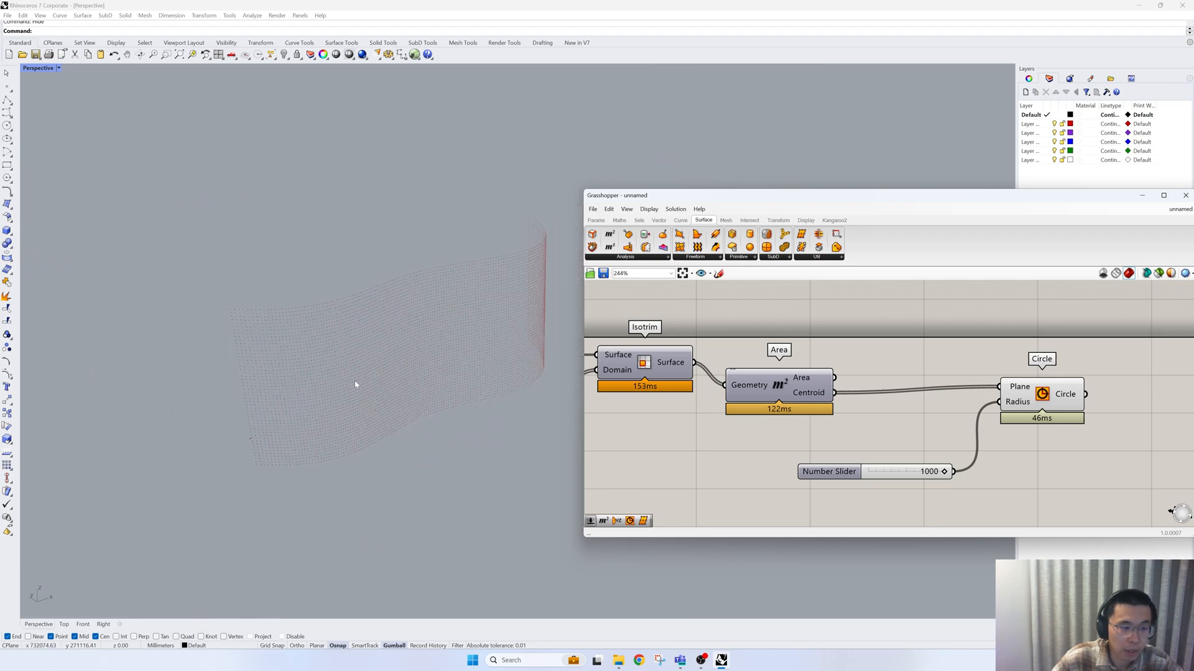
click(451, 471)
text(Show)
key(Return)
- Scale the base surface by a factor of 0.1 about its lower front corner
click(434, 386)
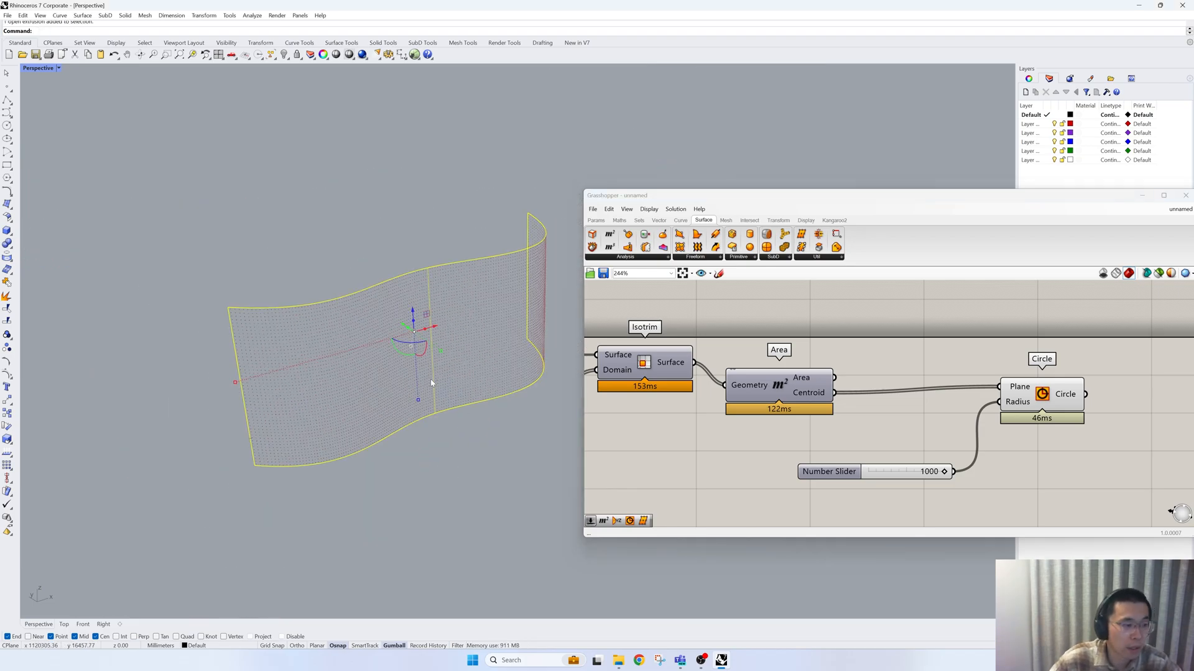
text(S)
key(Return)
key(Escape)
text(Scale)
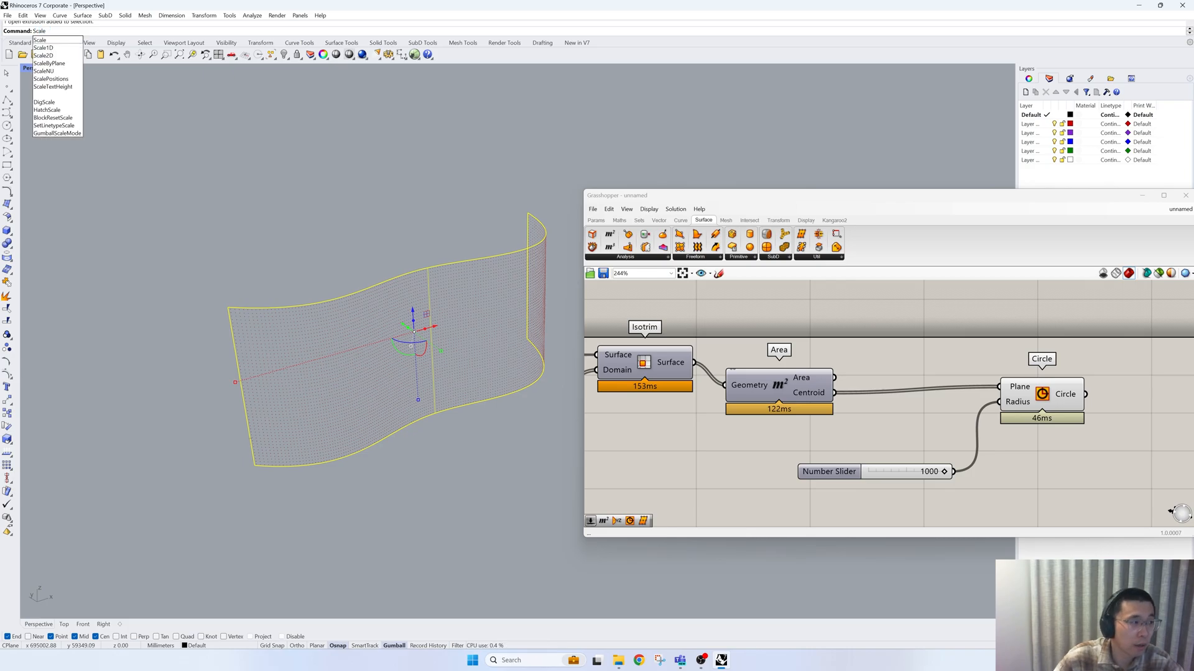
key(Return)
click(253, 465)
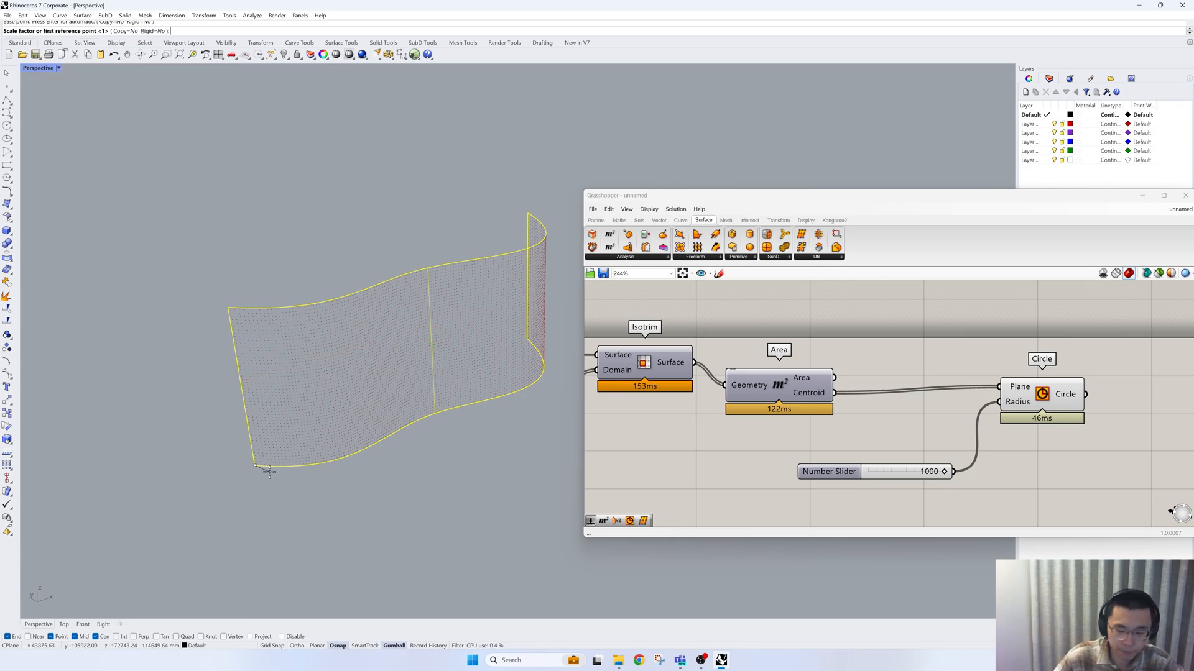
text(0.1)
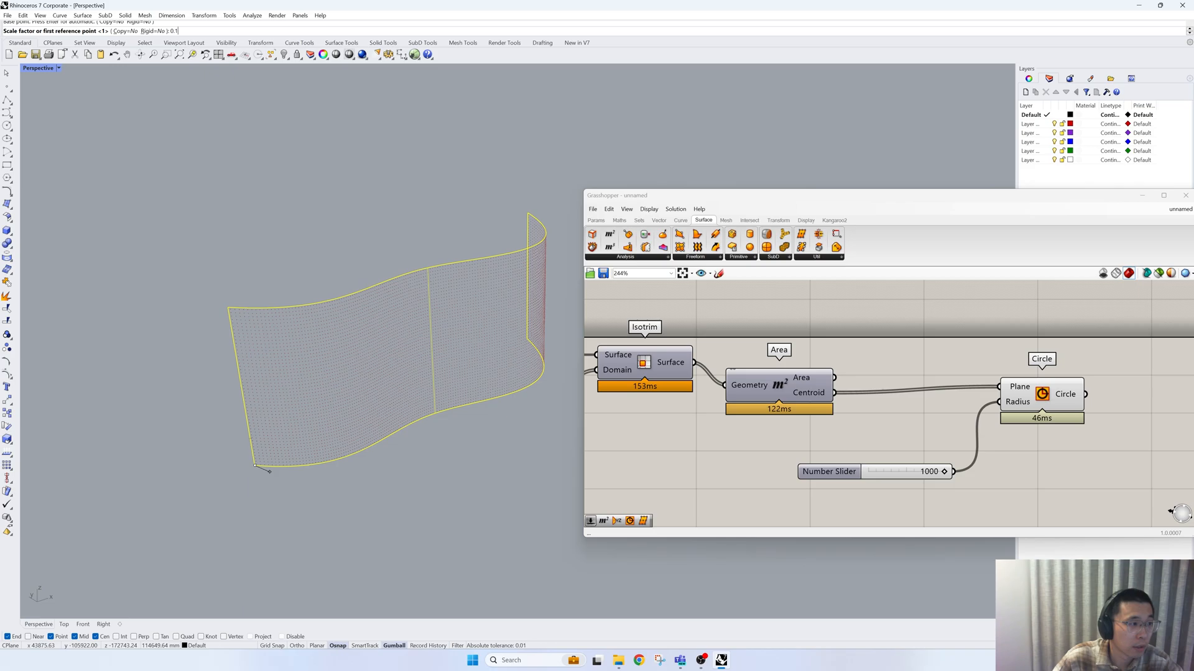
key(Return)
- Move the scaled surface from its lower front corner to the origin (0)
scroll(248, 463, up, 5)
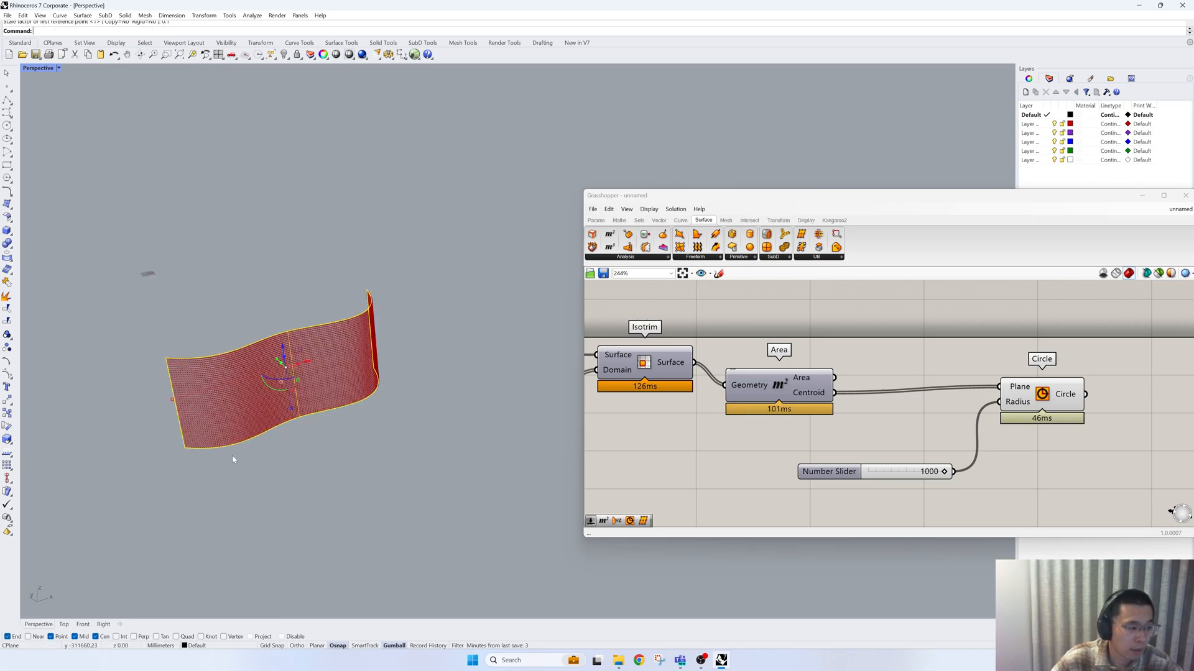
text(m)
key(Return)
click(188, 446)
text(0)
key(Return)
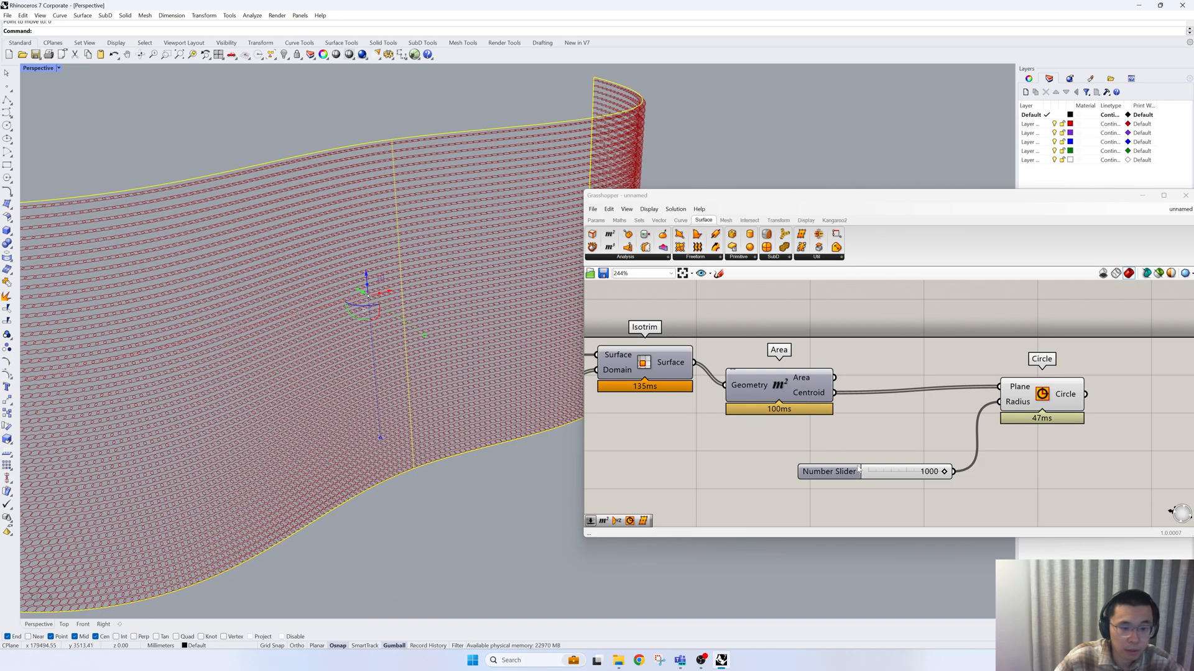
- Set the Circle's radius slider to 500
double_click(891, 470)
text(500)
key(Return)
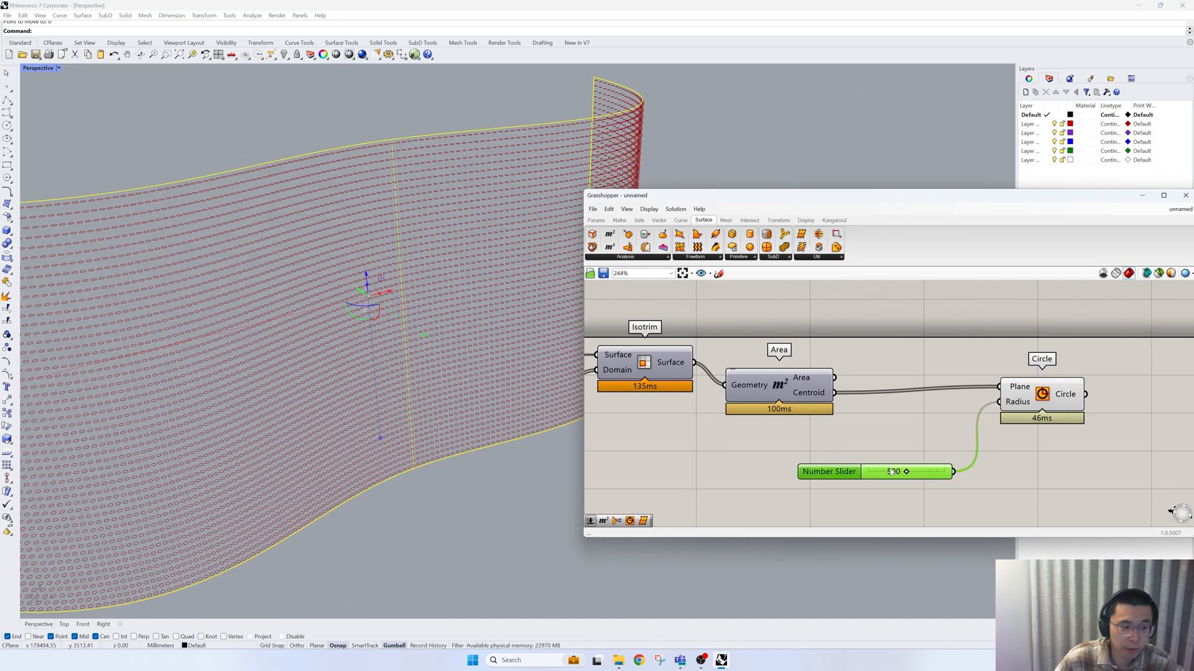
- Examine the orientation and spacing of the circles along the curved surface from several angles
scroll(562, 402, down, 5)
scroll(478, 447, up, 5)
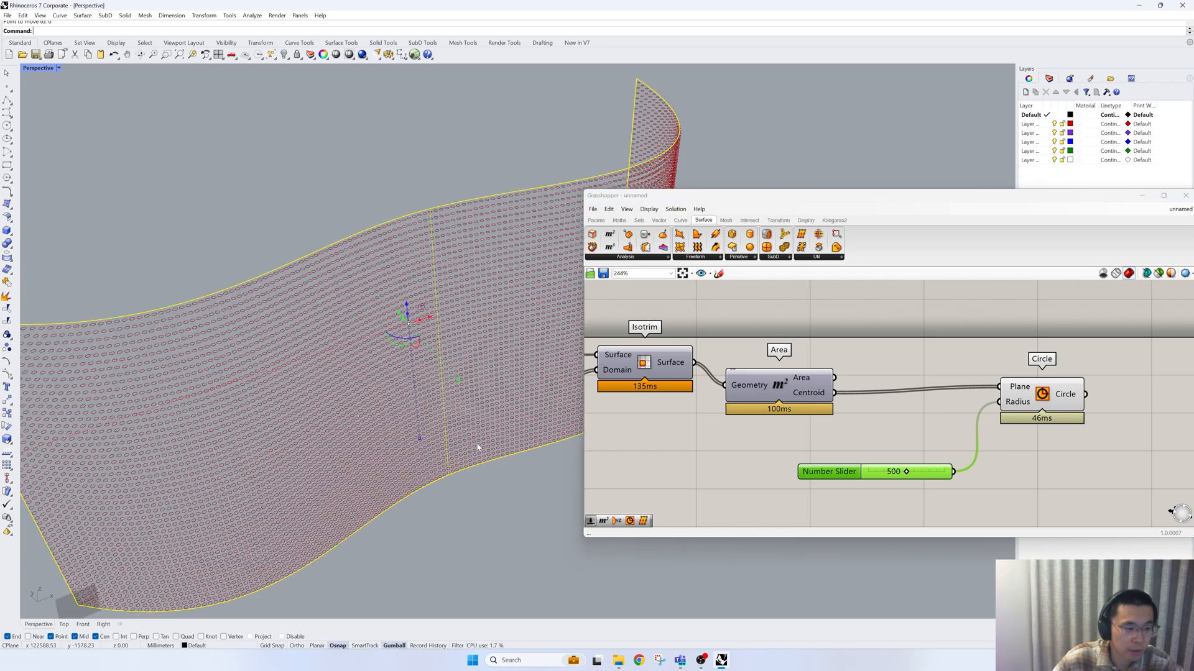
scroll(476, 442, down, 5)
right_drag(477, 442, 453, 450)
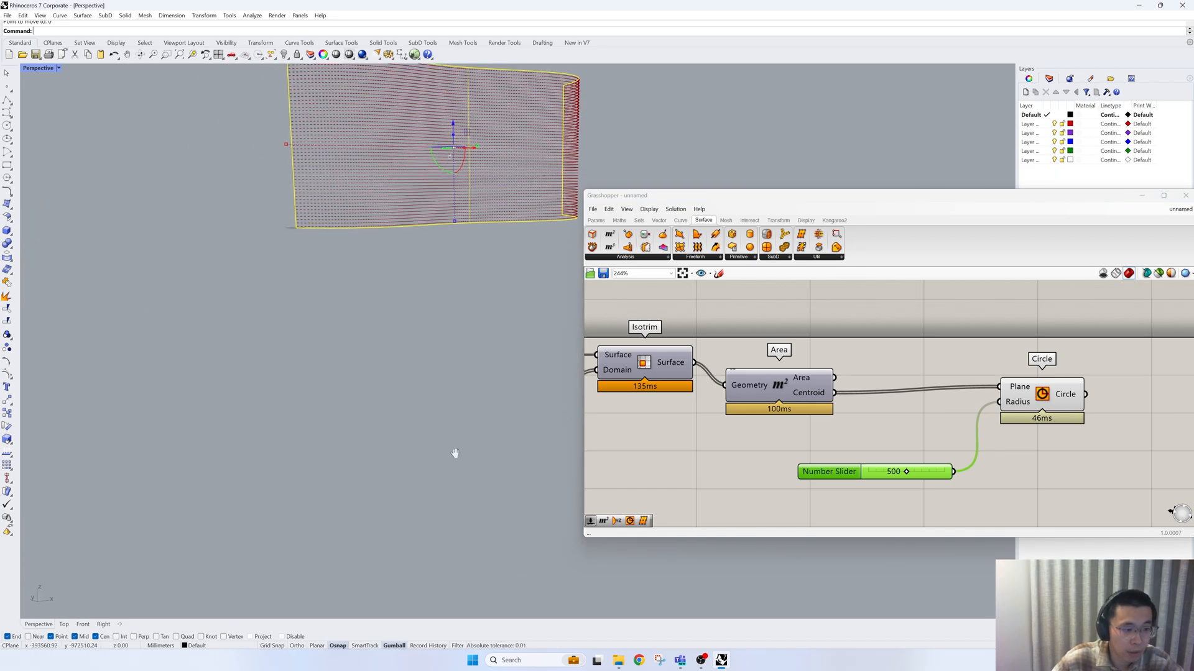
shift+right_drag(480, 263, 482, 346)
scroll(444, 260, up, 3)
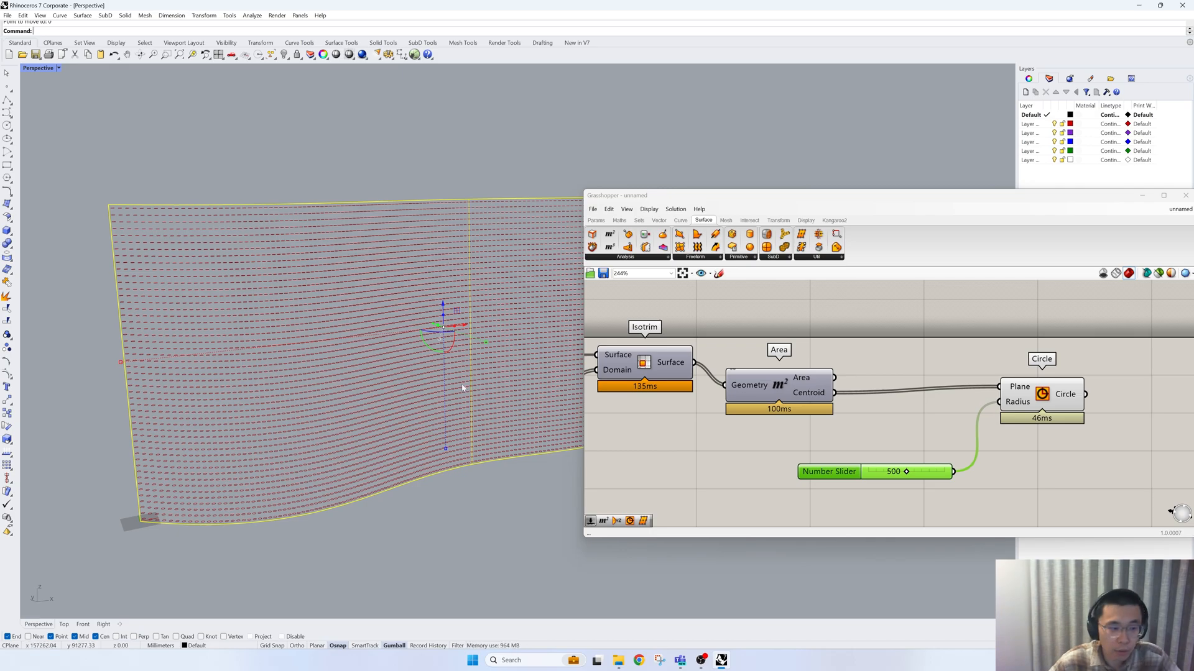
right_drag(463, 390, 440, 411)
scroll(439, 424, down, 6)
scroll(398, 481, up, 8)
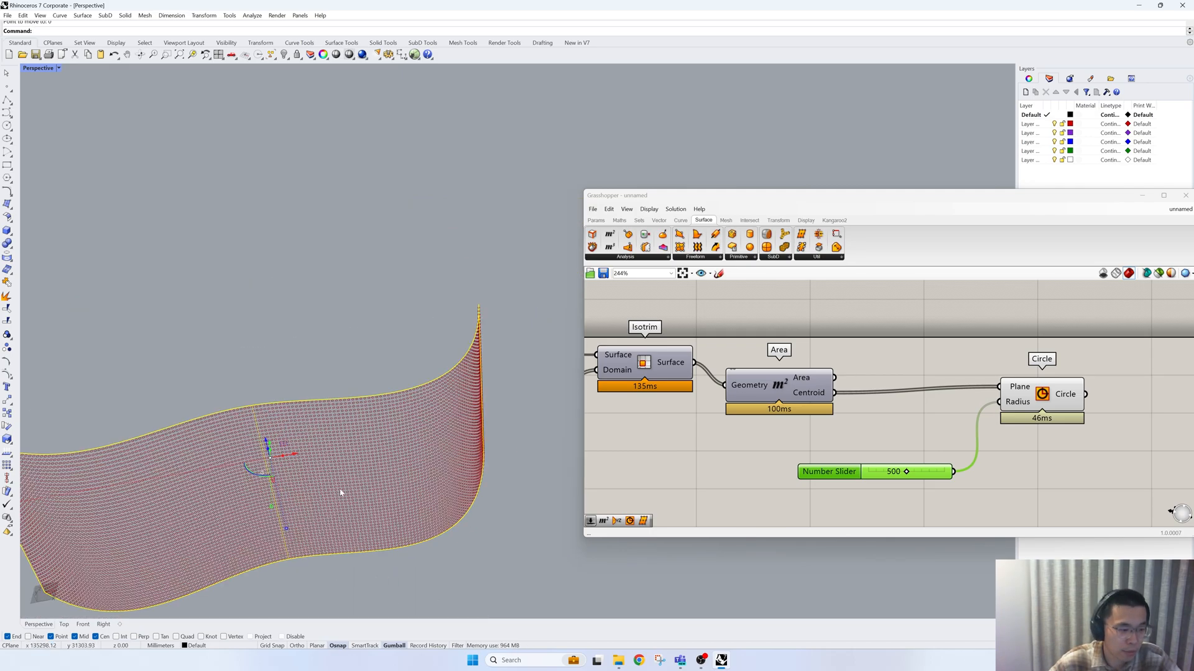
right_drag(340, 493, 435, 448)
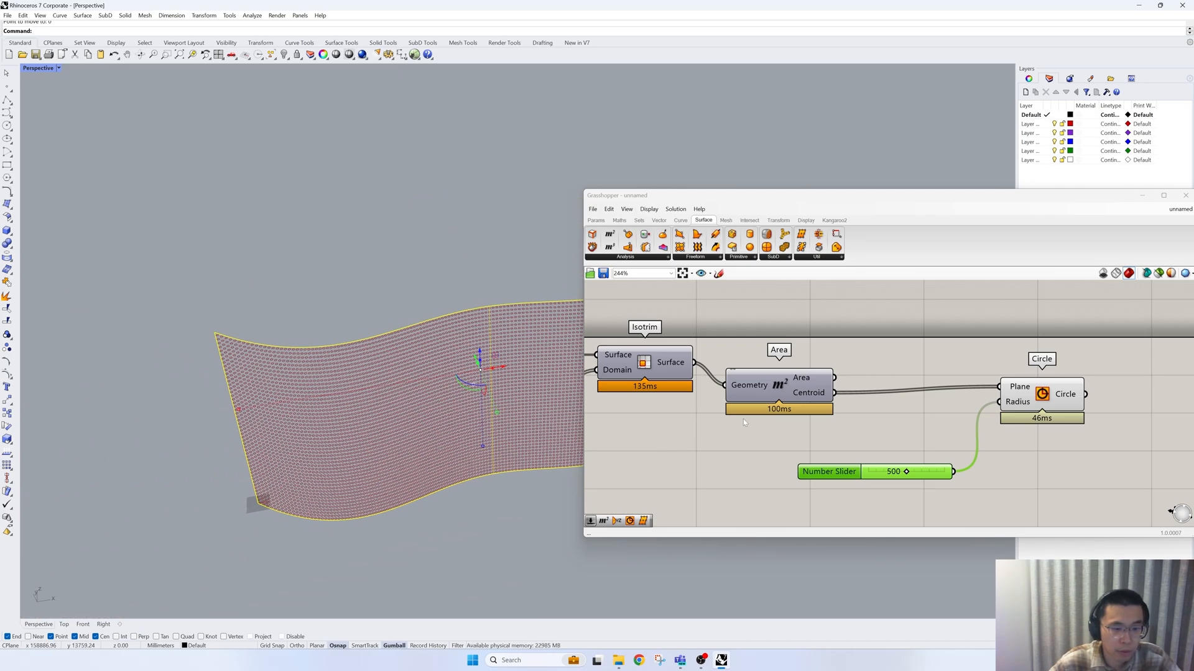
mouse_move(364, 389)
right_down()
mouse_move(398, 368)
mouse_move(456, 365)
mouse_move(375, 381)
right_up()
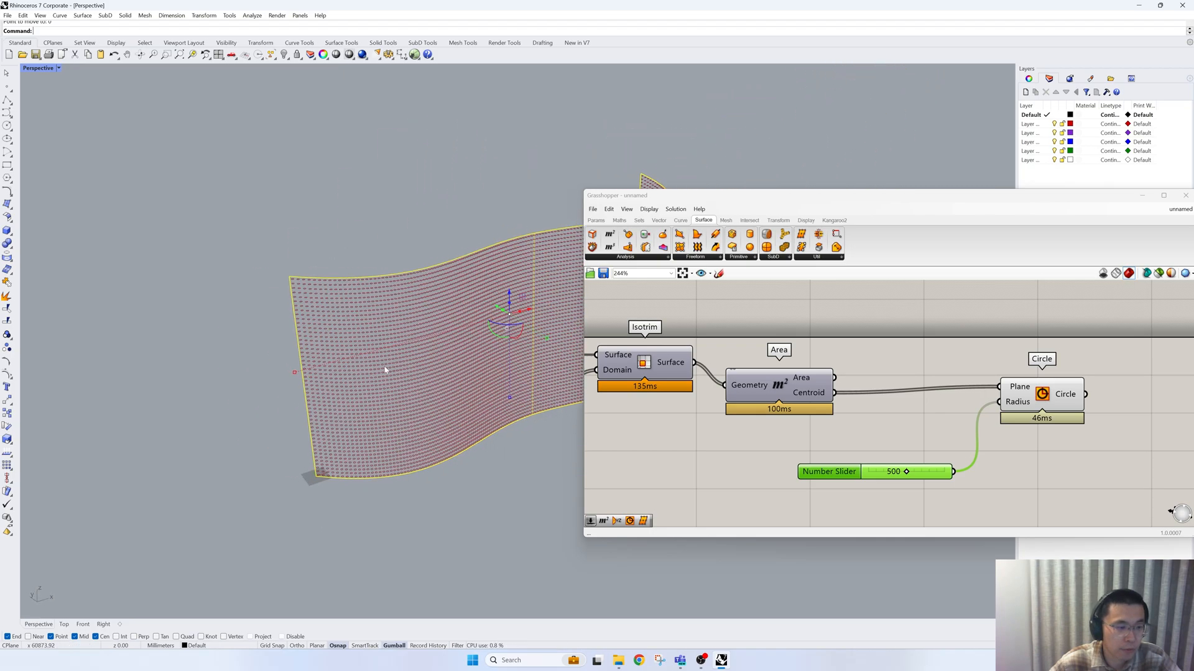
scroll(443, 345, up, 4)
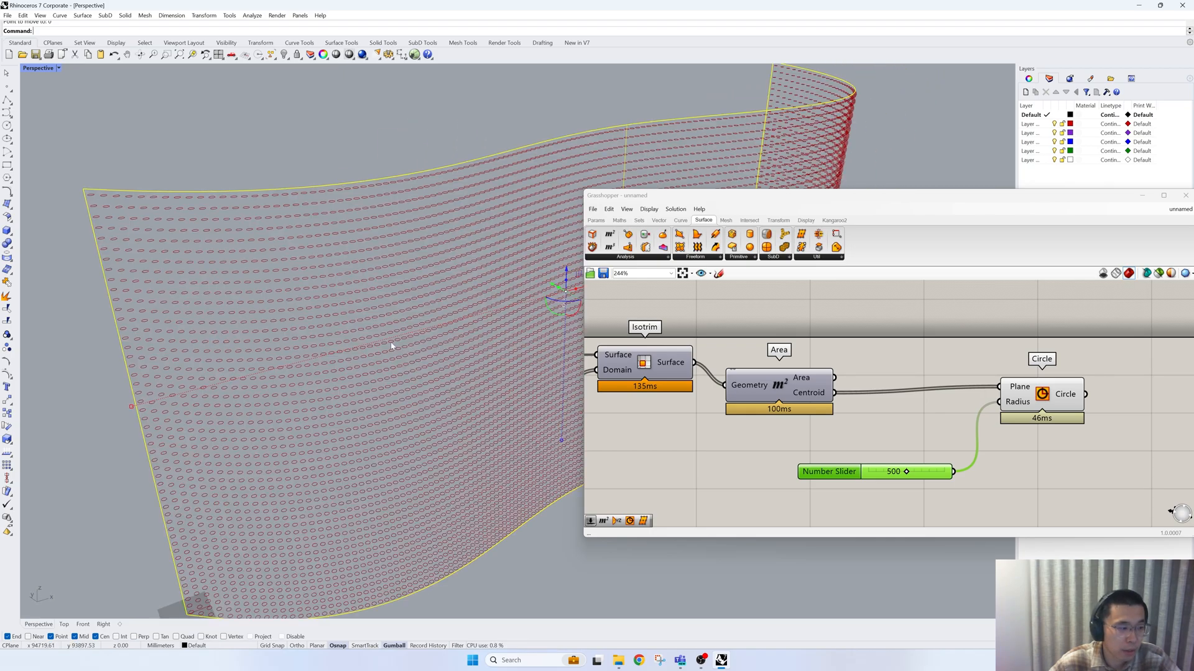
- Make room after Isotrim, add an Evaluate Surface component and connect the base Surface parameter to its Surface input
drag(1061, 489, 972, 392)
right_drag(778, 403, 858, 417)
double_click(825, 436)
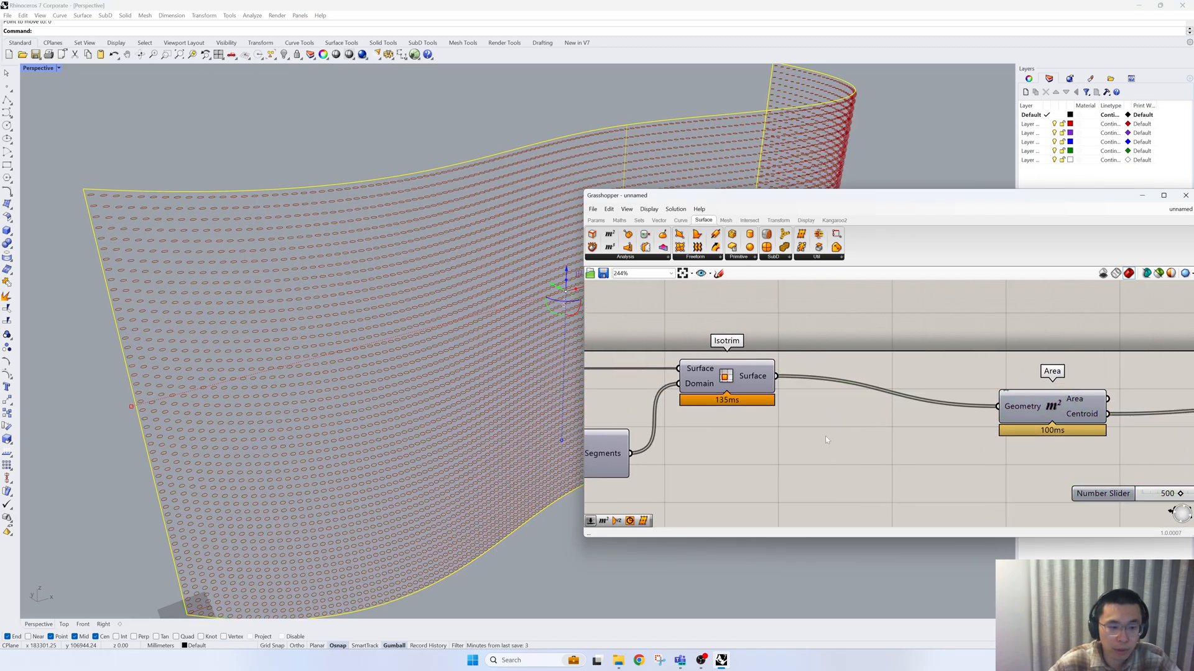
text(eva)
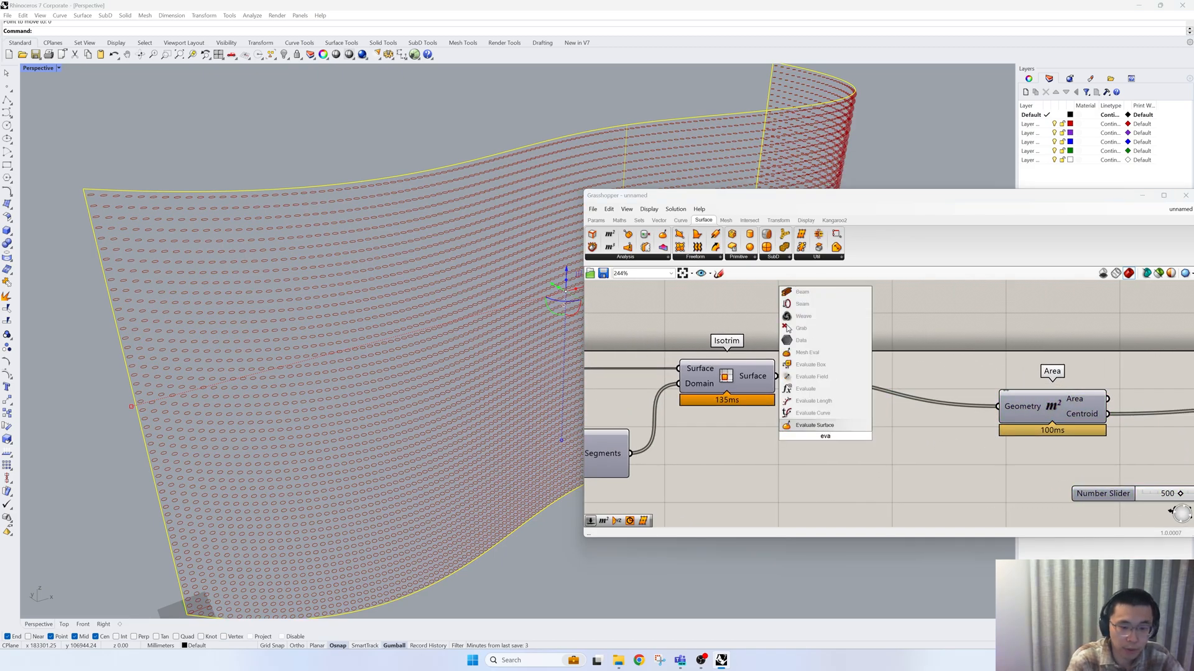
click(815, 425)
right_drag(716, 461, 908, 430)
scroll(908, 430, down, 2)
drag(736, 363, 1091, 450)
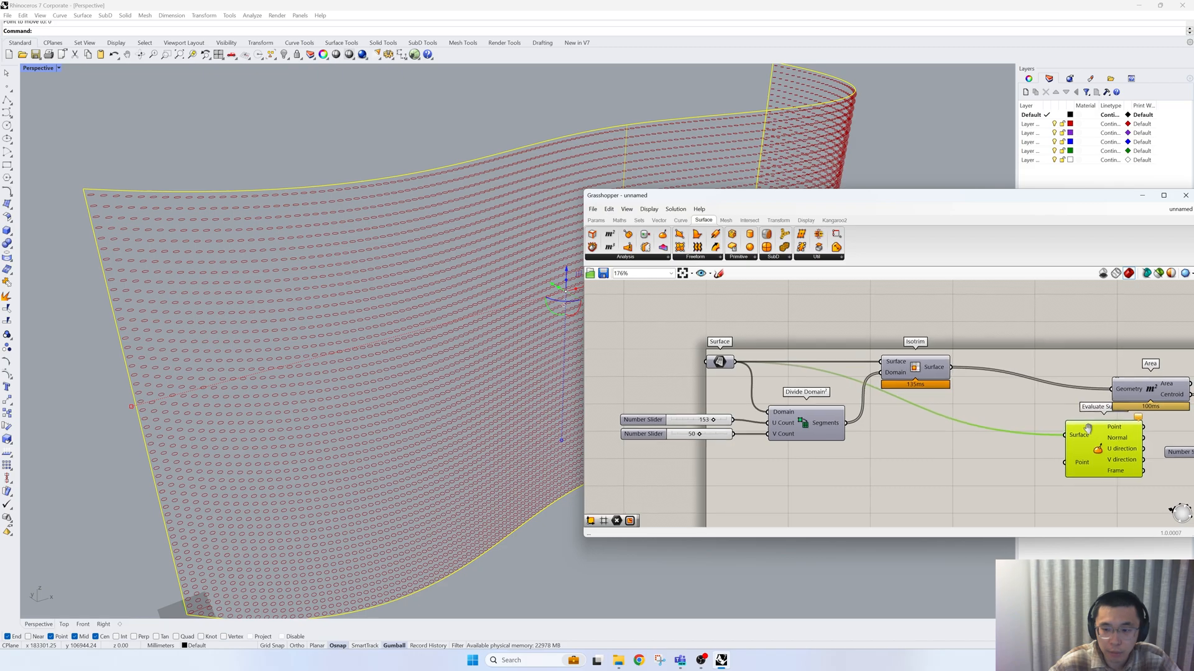
- Arrange Evaluate Surface between Area and Circle, shifting Area closer to Isotrim
right_drag(1091, 450, 889, 426)
drag(889, 426, 1025, 332)
right_drag(1014, 378, 969, 425)
drag(904, 412, 844, 413)
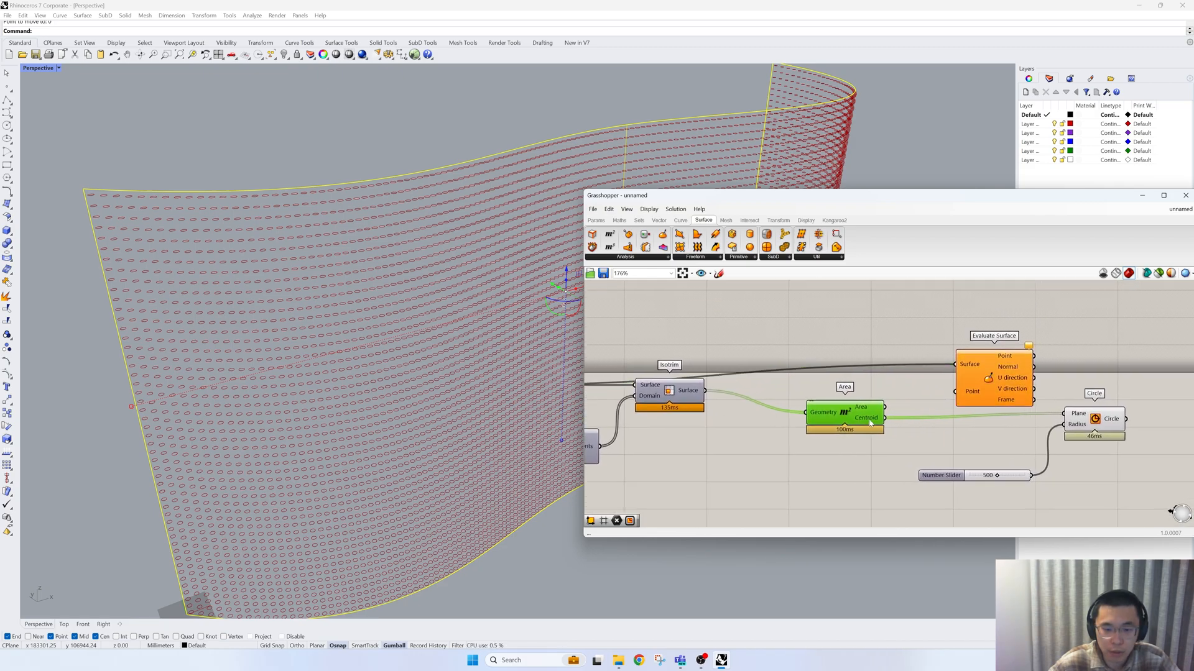
- Turn on Isotrim's preview and compare the circles' orientation with the surface panels
click(669, 392)
right_click(698, 335)
click(721, 338)
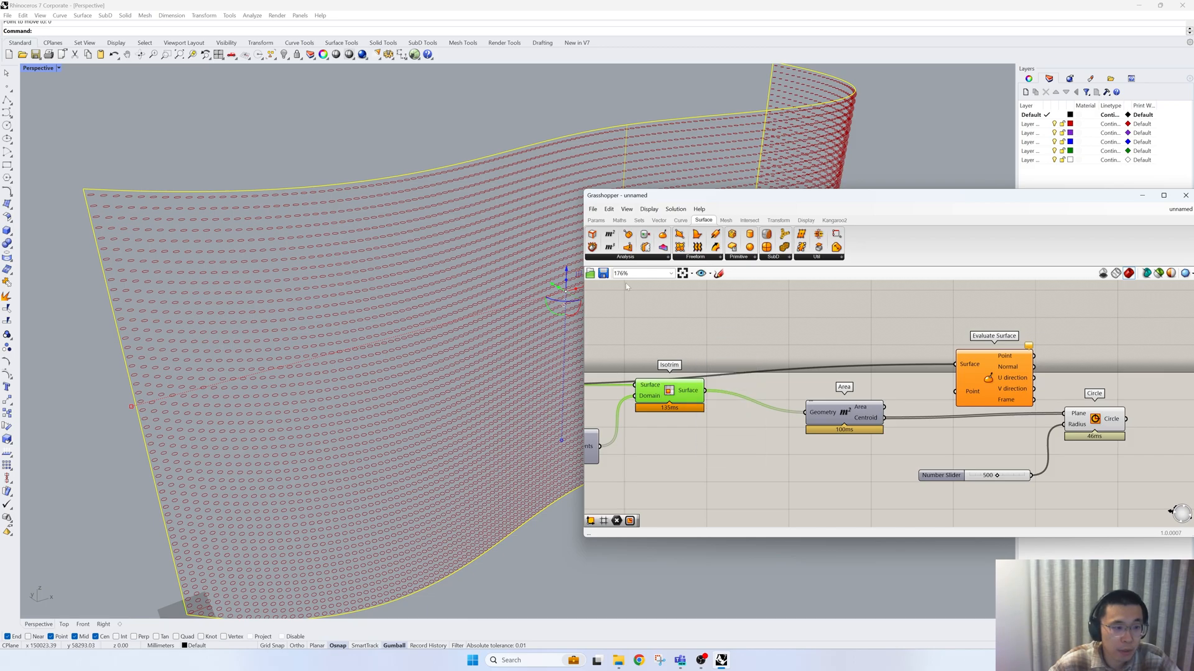
scroll(406, 186, up, 5)
scroll(405, 194, down, 5)
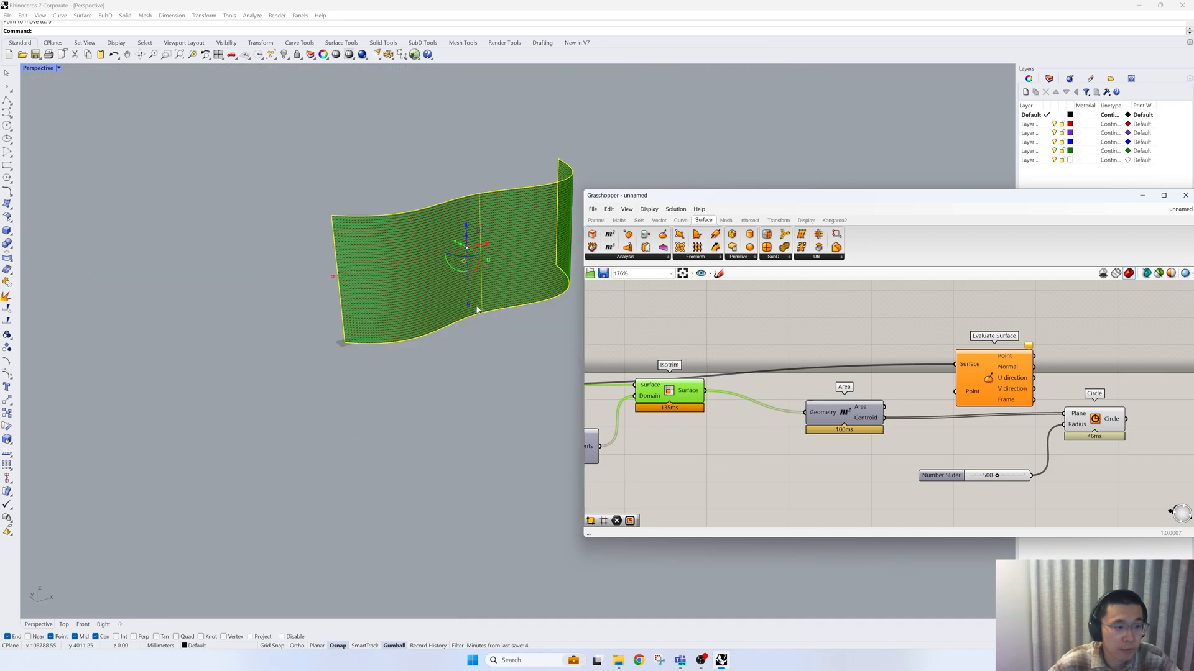
scroll(467, 224, up, 6)
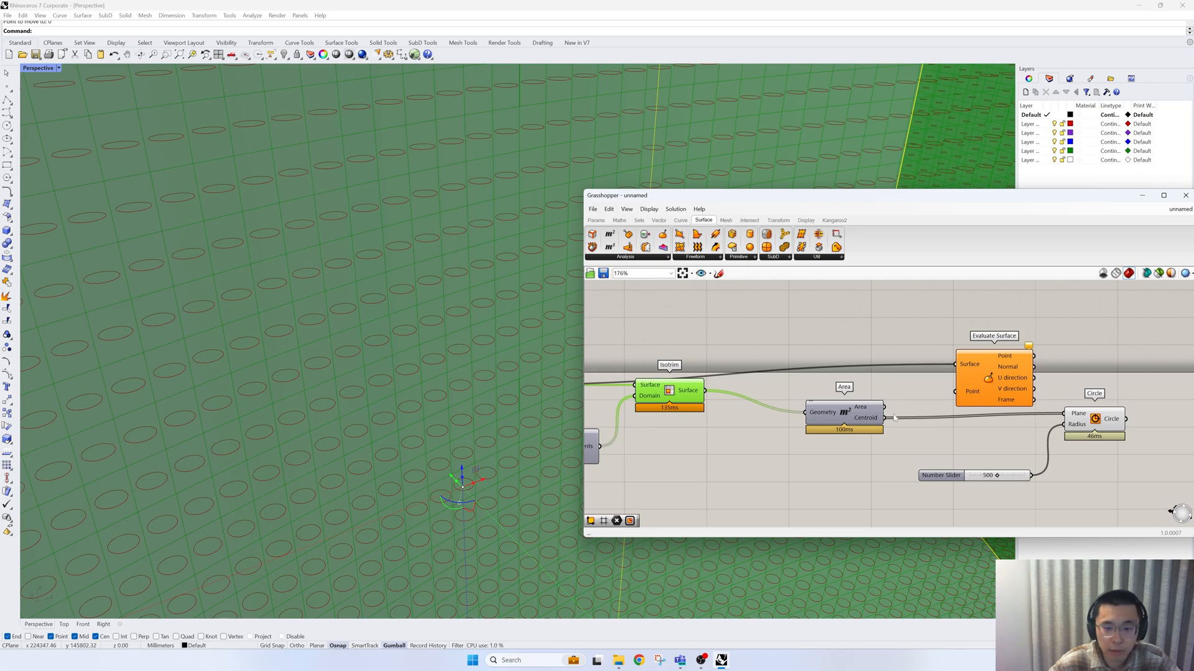
- Connect Area's Centroid output to Evaluate Surface's Point input and turn off the previews of Isotrim and Area
drag(881, 421, 967, 365)
drag(886, 447, 655, 326)
right_click(659, 318)
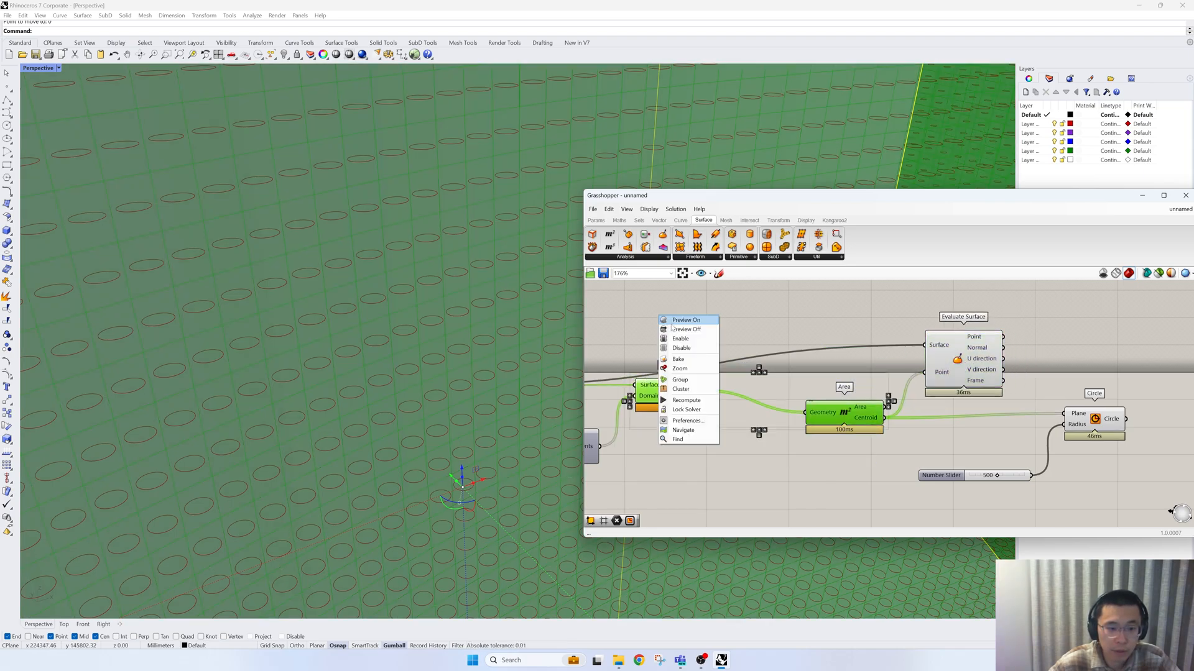
click(672, 329)
- Check Evaluate Surface's Normal output and the circles along the surface, then shift Evaluate Surface into free canvas space above the other components
scroll(673, 348, down, 3)
mouse_move(867, 364)
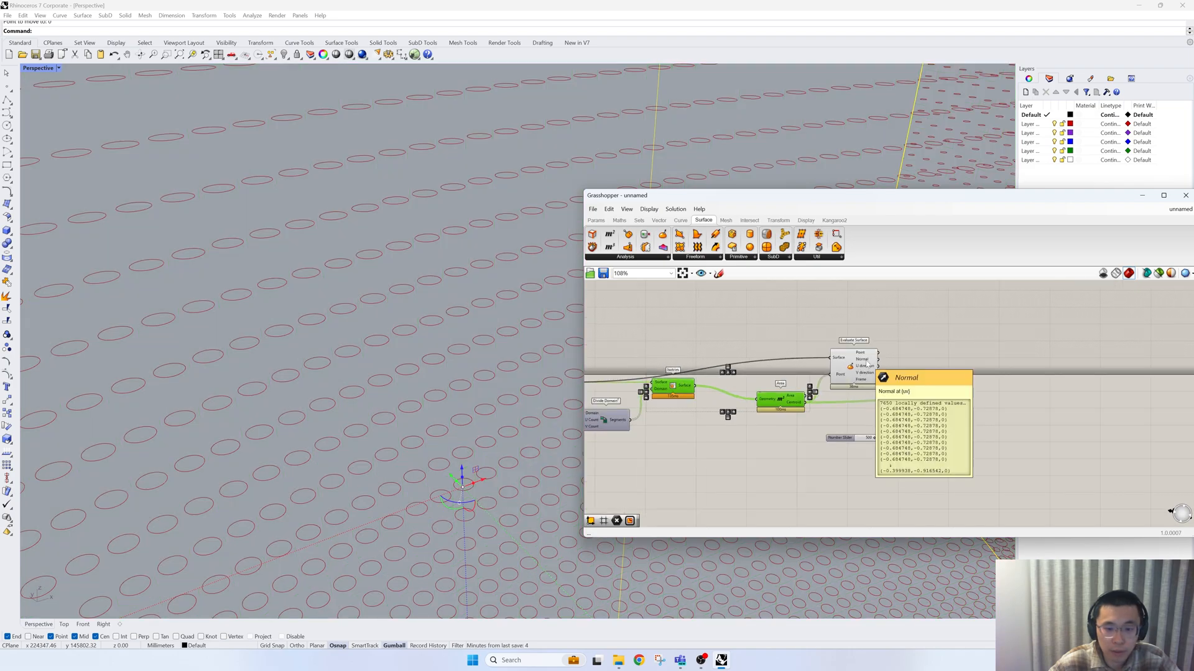
scroll(868, 364, up, 1)
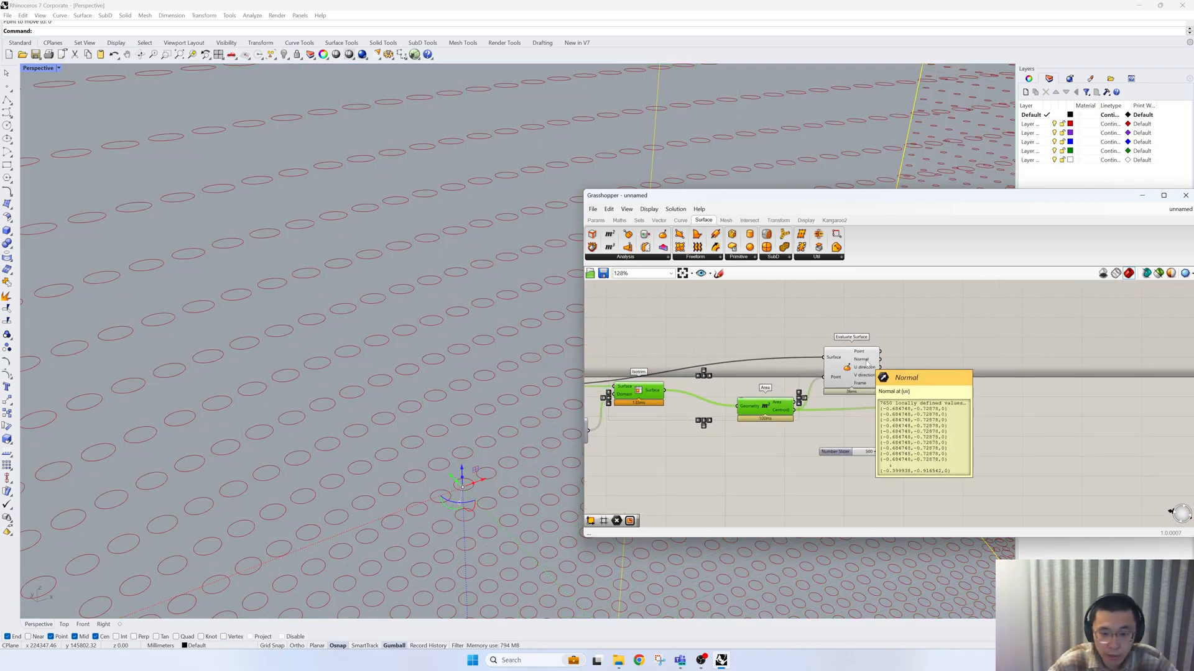
scroll(480, 375, down, 5)
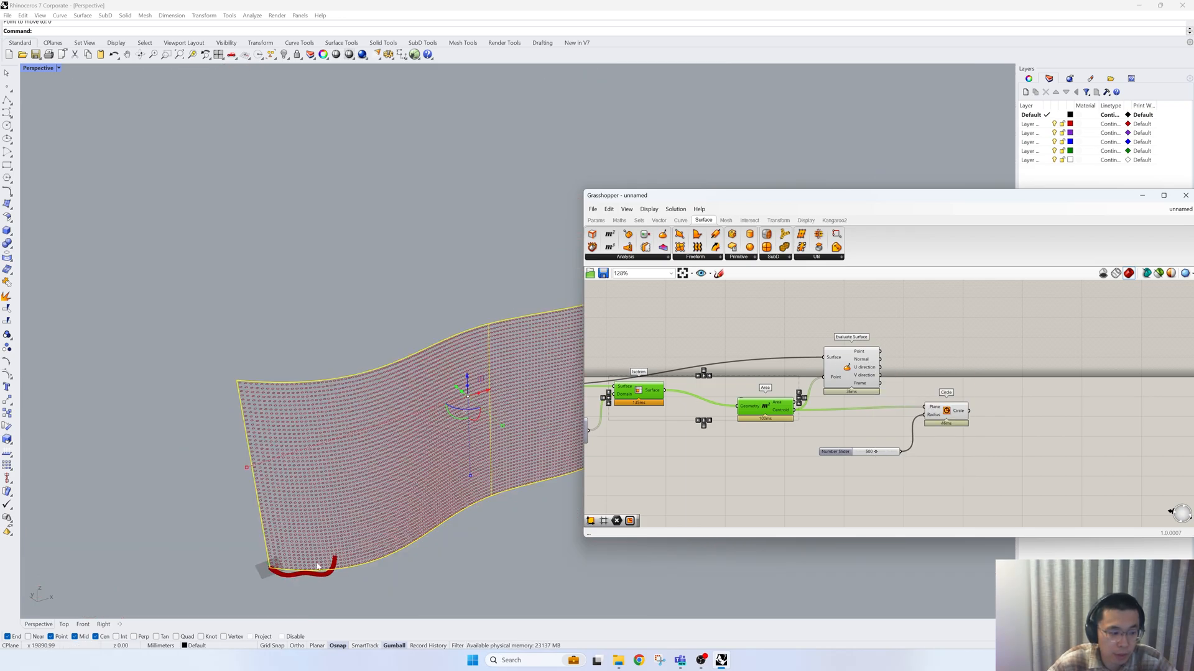
scroll(336, 563, up, 5)
scroll(344, 565, down, 3)
click(888, 393)
drag(853, 373, 869, 349)
right_drag(869, 349, 868, 423)
- Add a Vector Display component and connect Evaluate Surface's Point output to Anchor and its Normal output to Vector
double_click(965, 401)
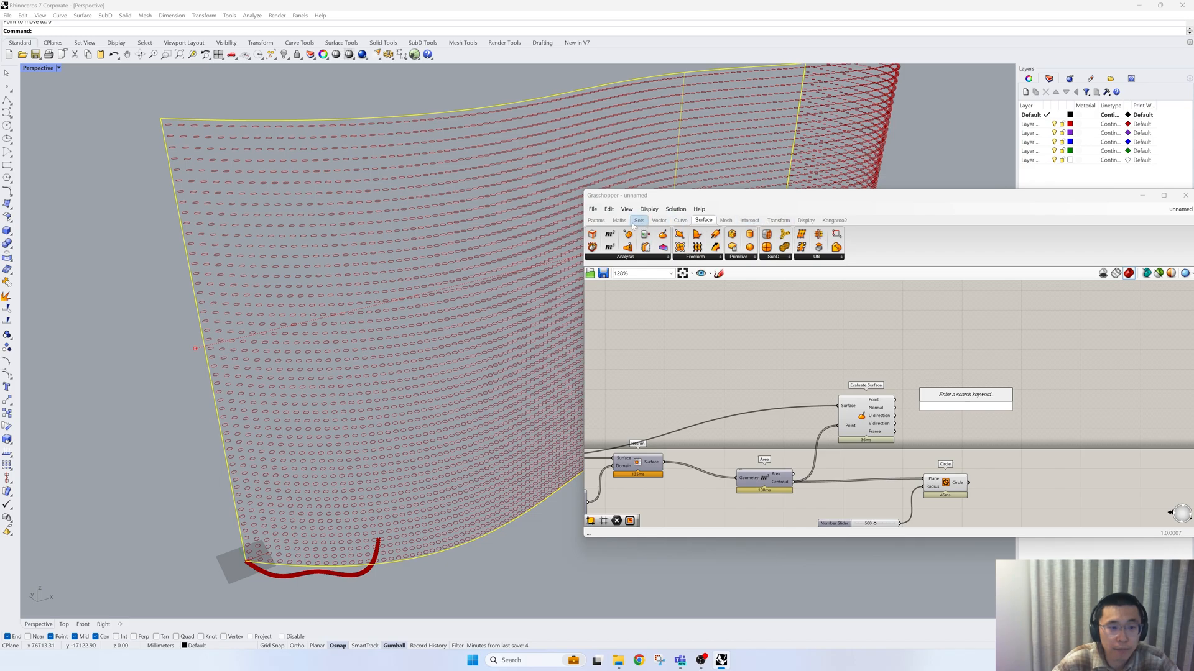
click(805, 220)
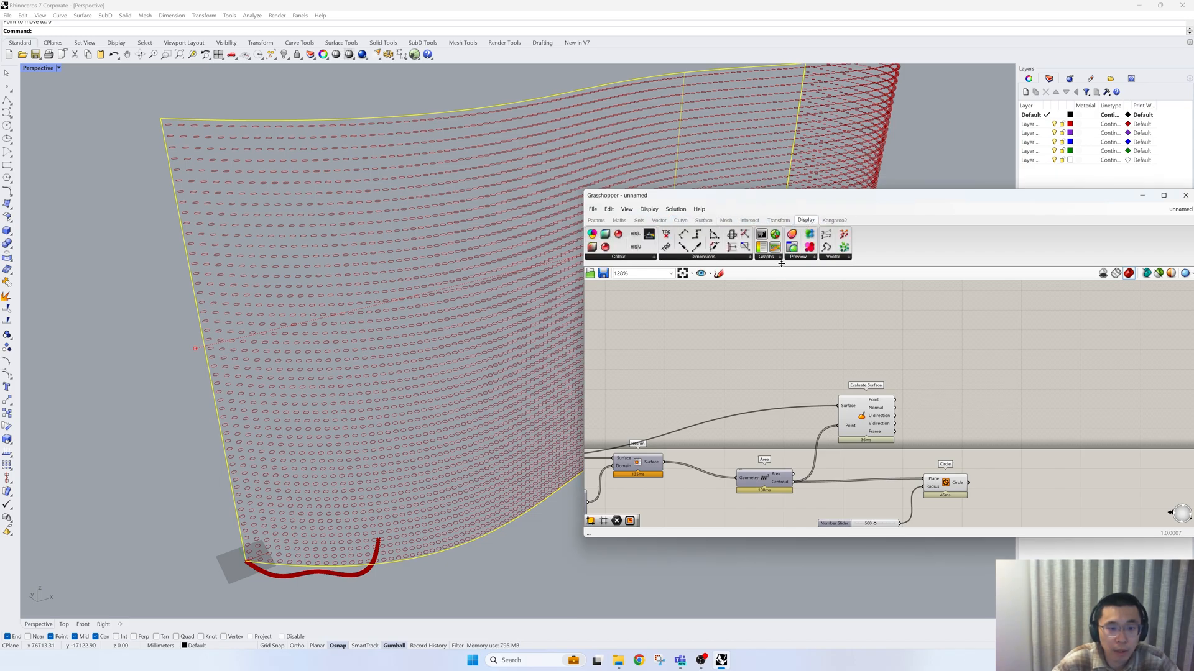
click(824, 262)
drag(836, 304, 963, 429)
scroll(963, 434, up, 3)
drag(854, 392, 917, 407)
drag(856, 385, 950, 388)
scroll(293, 564, up, 5)
scroll(346, 405, down, 5)
drag(967, 419, 933, 394)
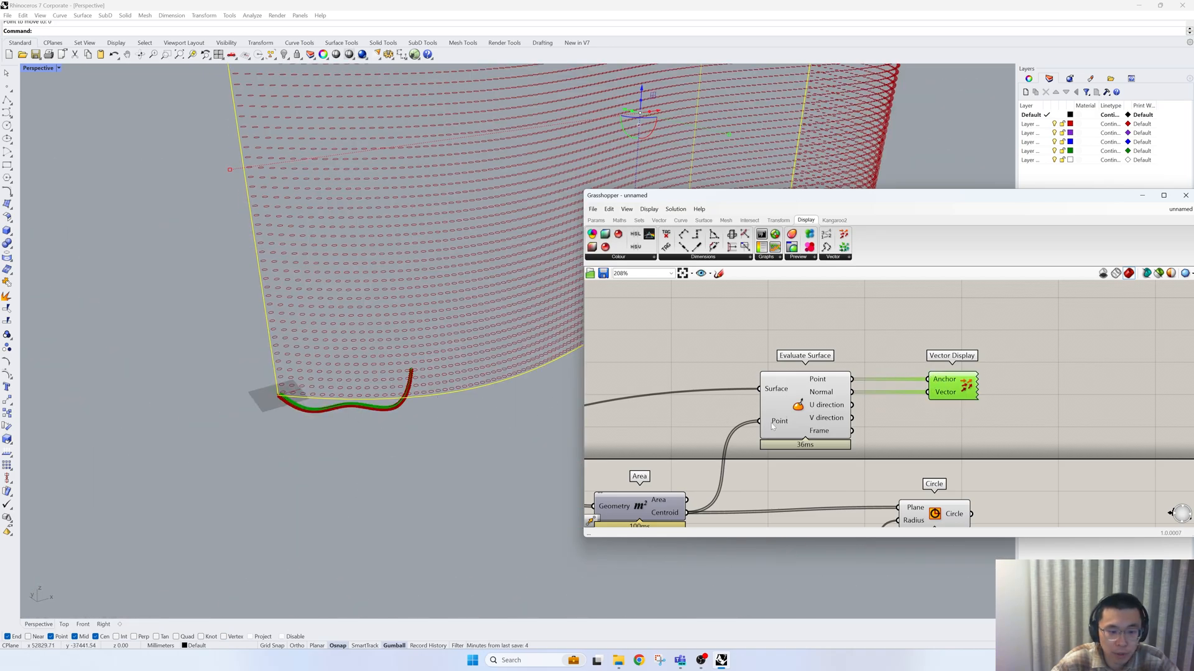
- Move the base Surface parameter slightly up on the canvas and examine the whole surface in the perspective view
right_drag(730, 439, 1073, 395)
scroll(994, 397, down, 2)
drag(688, 419, 688, 393)
scroll(510, 298, down, 3)
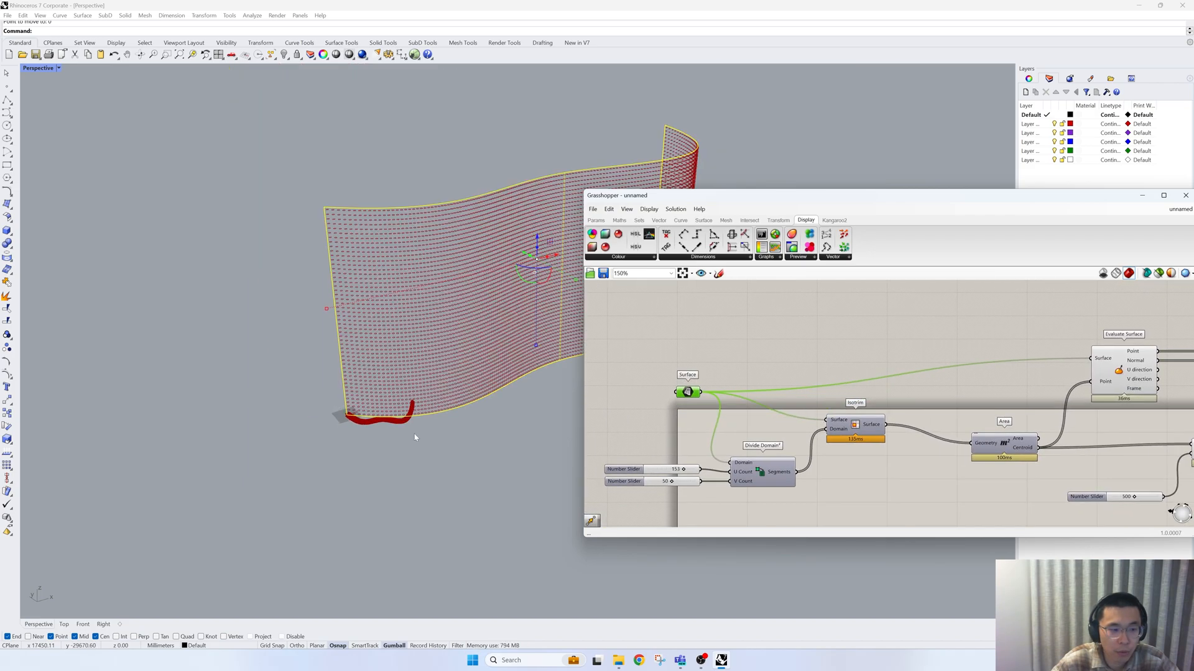
right_drag(509, 301, 483, 278)
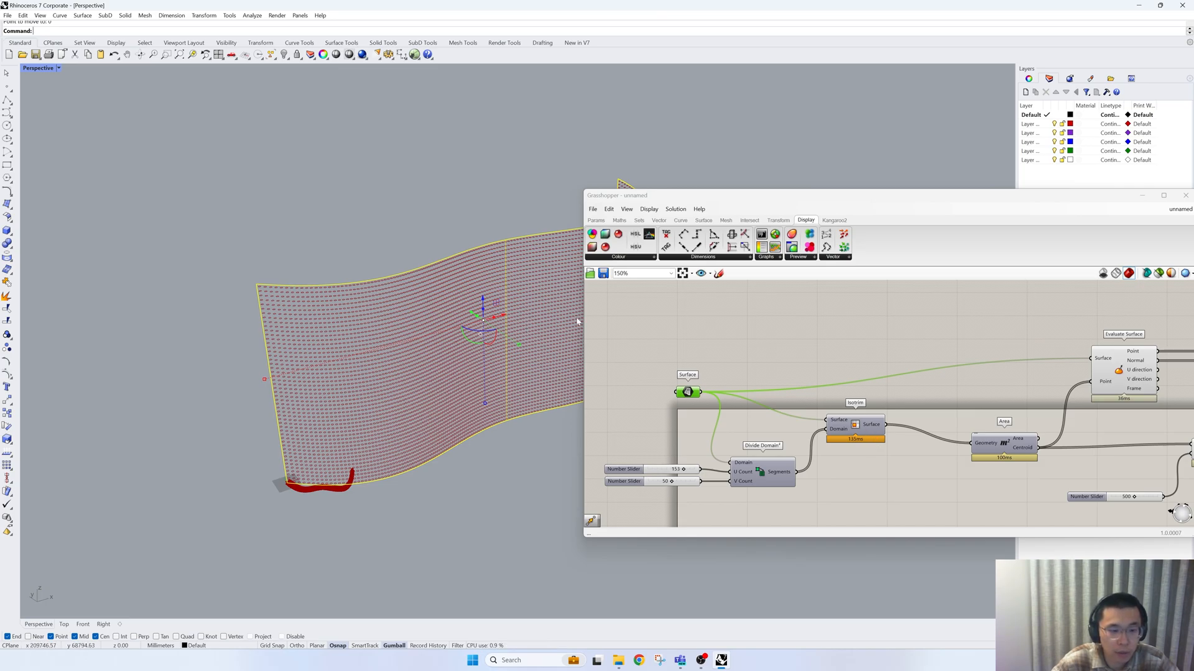
- Disconnect Area's centroid from Evaluate Surface's Point input and place a Surface Closest Point component just before Evaluate Surface
right_drag(982, 399, 899, 400)
double_click(785, 341)
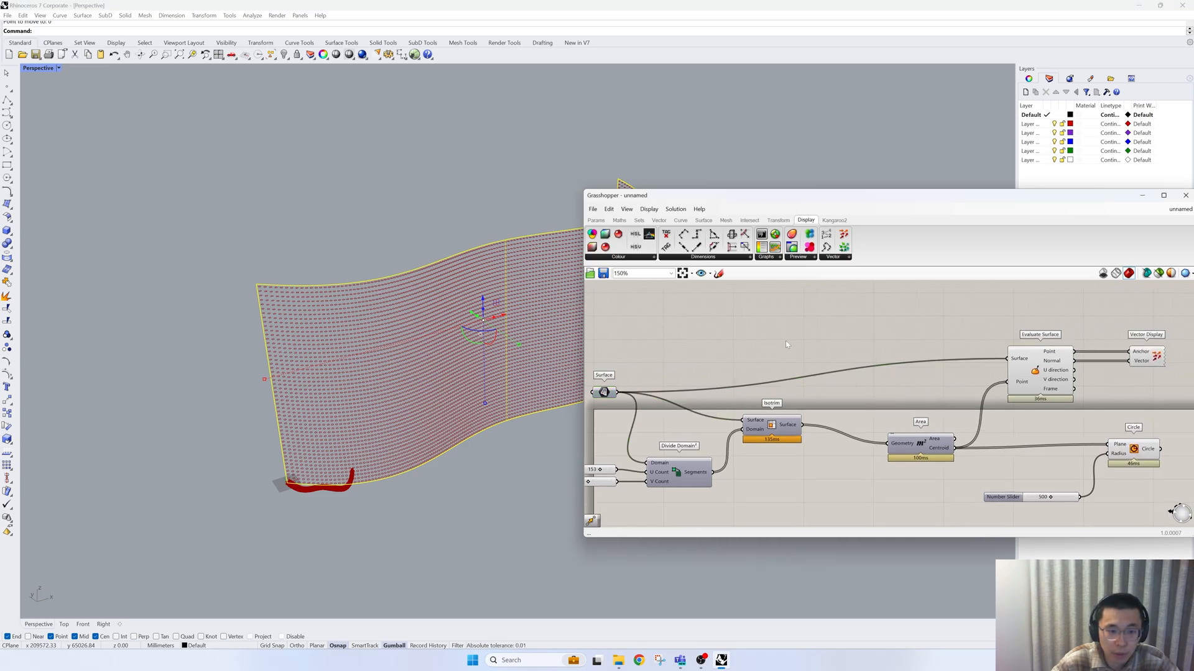
key(Escape)
click(703, 220)
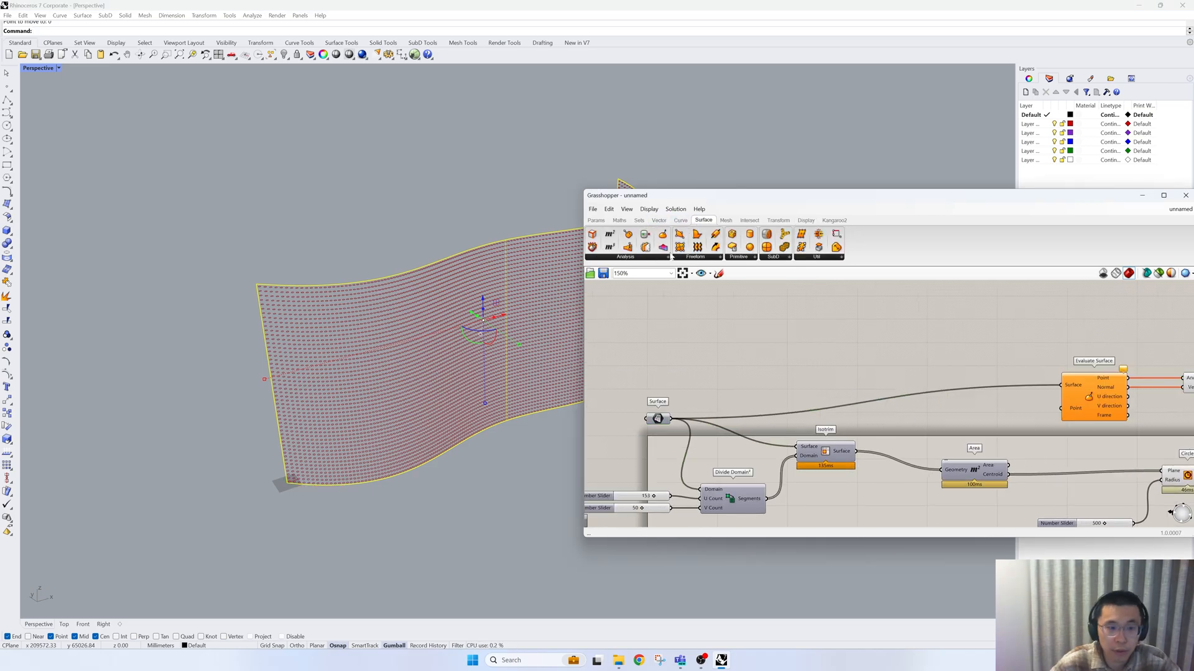
click(654, 257)
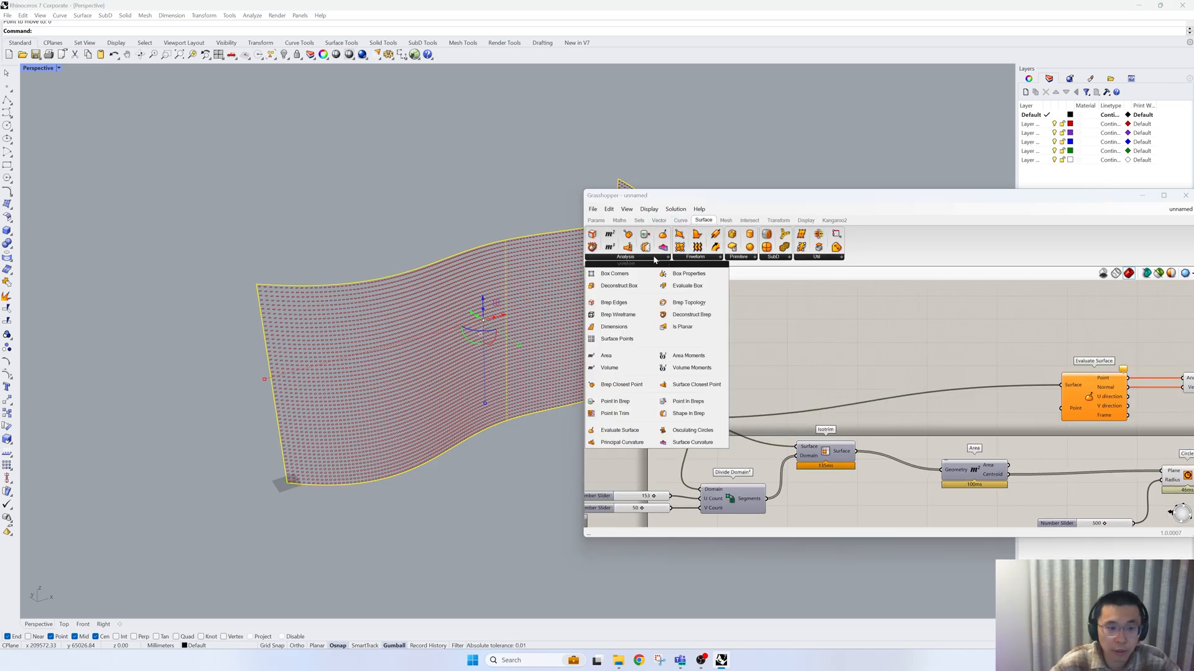
click(697, 384)
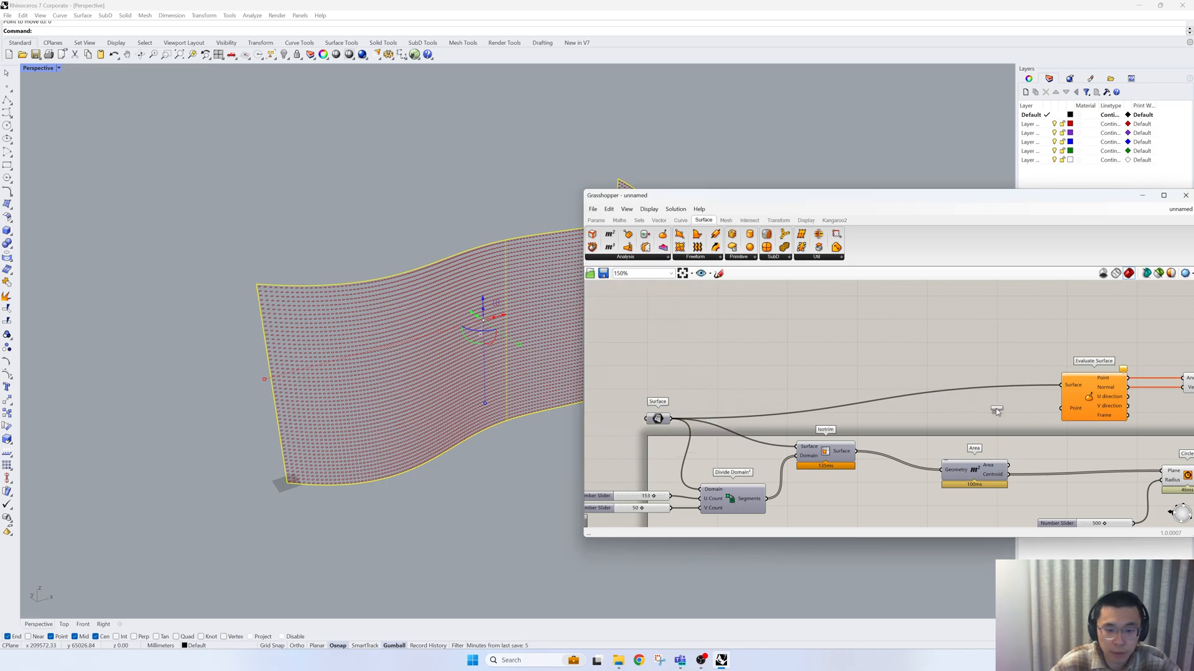
click(995, 407)
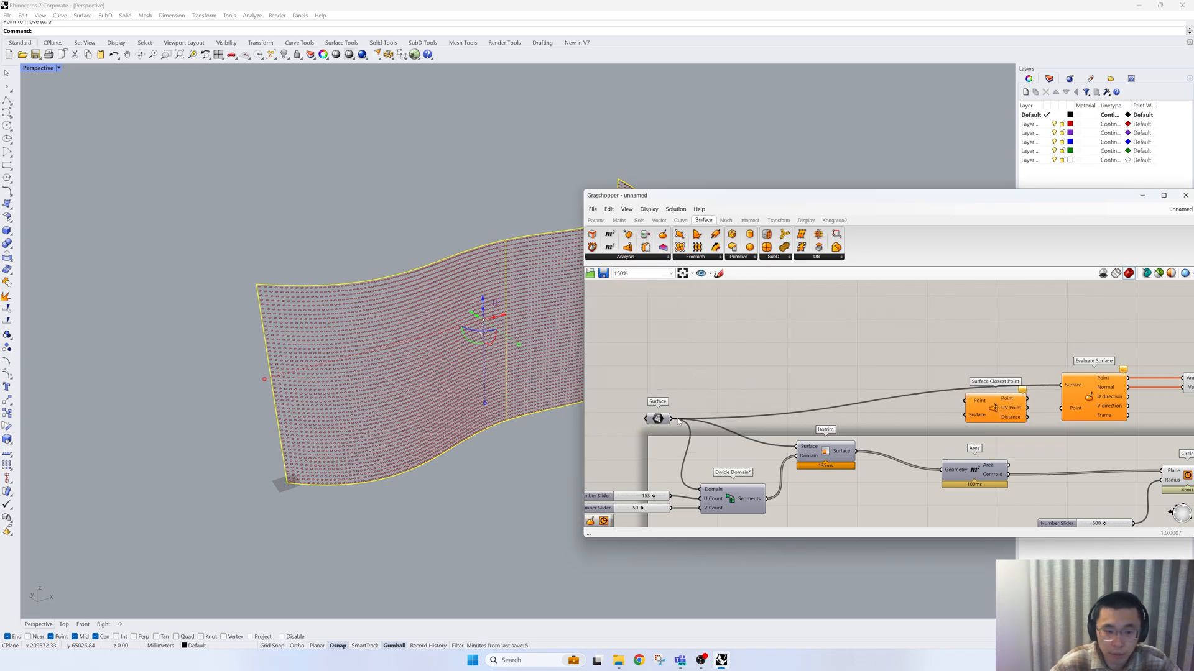
- Connect the base surface and Area's centroids to Surface Closest Point, and its UV Point output to Evaluate Surface's Point input
drag(671, 419, 963, 415)
drag(1009, 476, 967, 401)
right_drag(1017, 414, 869, 412)
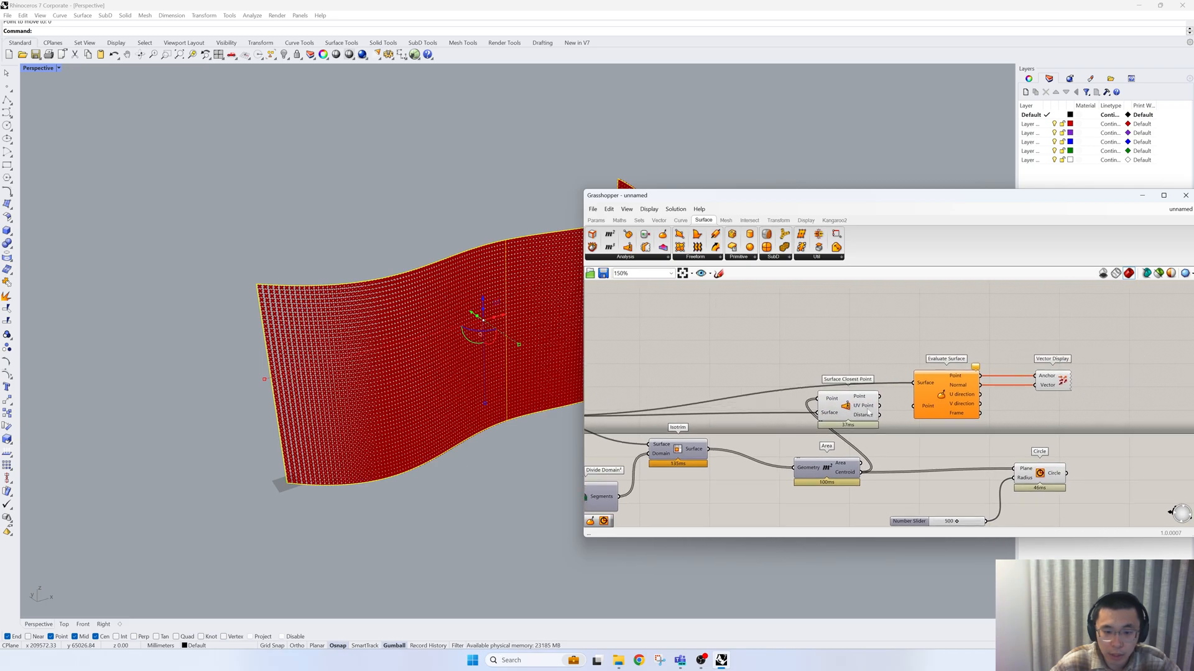
mouse_move(868, 411)
scroll(868, 413, up, 3)
drag(885, 405, 941, 405)
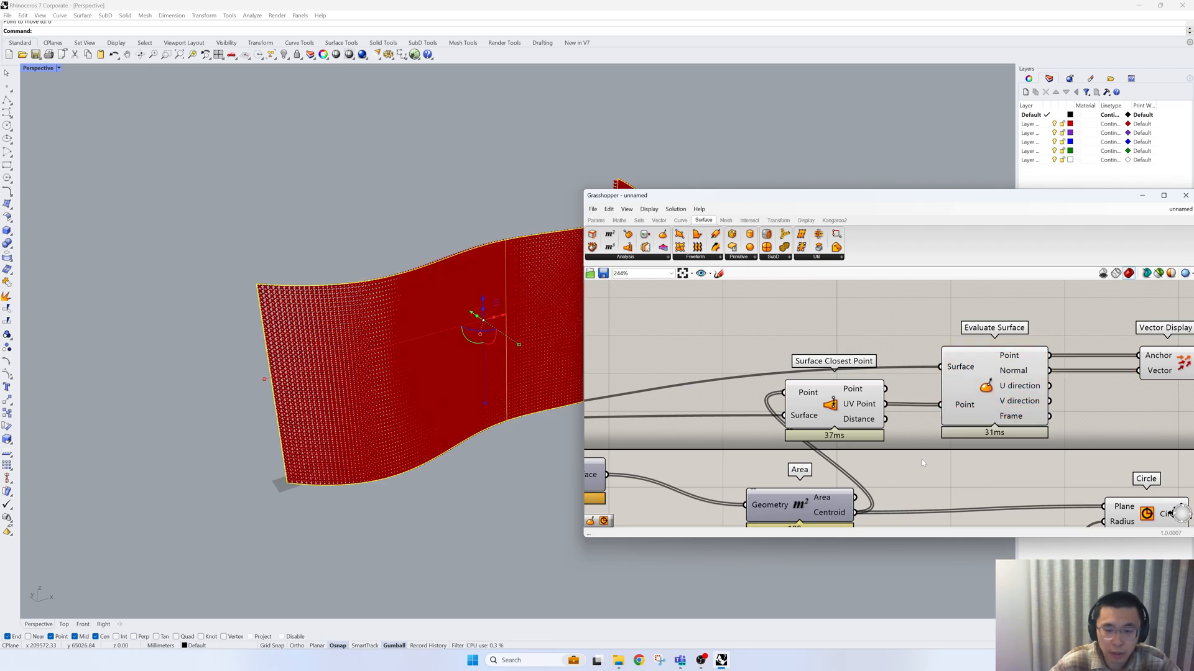
- Turn off the previews of Surface Closest Point and Evaluate Surface
scroll(914, 417, down, 2)
drag(994, 446, 800, 299)
right_click(800, 299)
click(826, 313)
click(1027, 345)
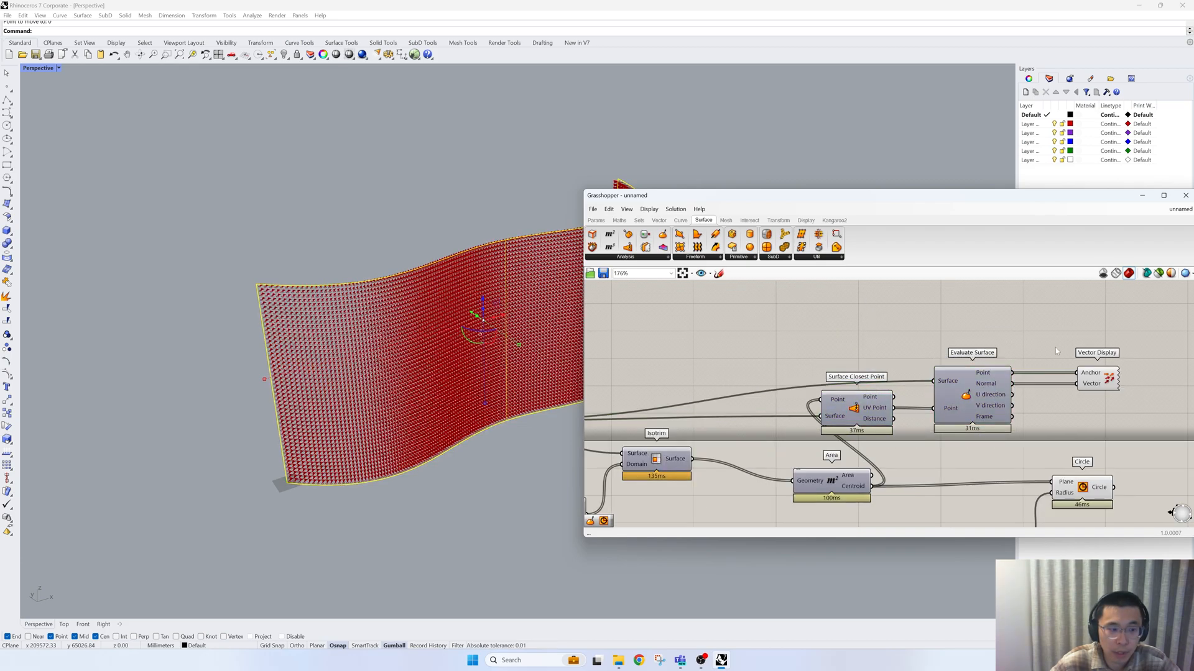
- Examine the Vector Display arrows on the surface by highlighting that component and viewing the model
scroll(1103, 376, up, 6)
click(1102, 376)
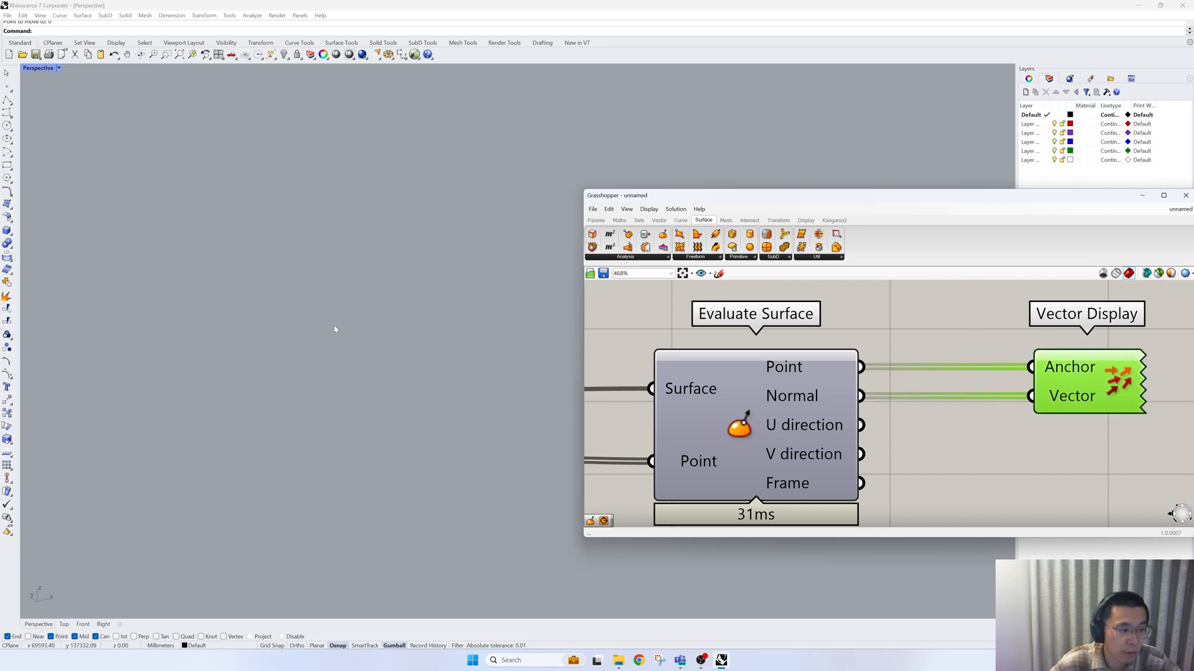
scroll(442, 329, down, 5)
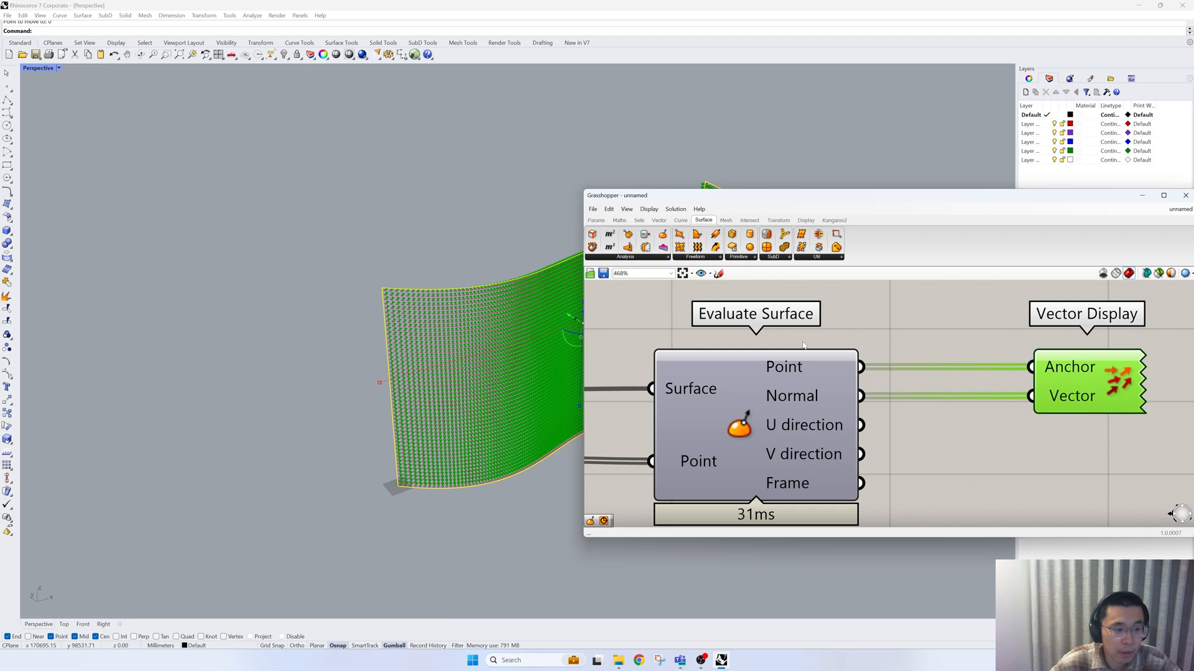
right_drag(944, 372, 801, 357)
double_click(877, 443)
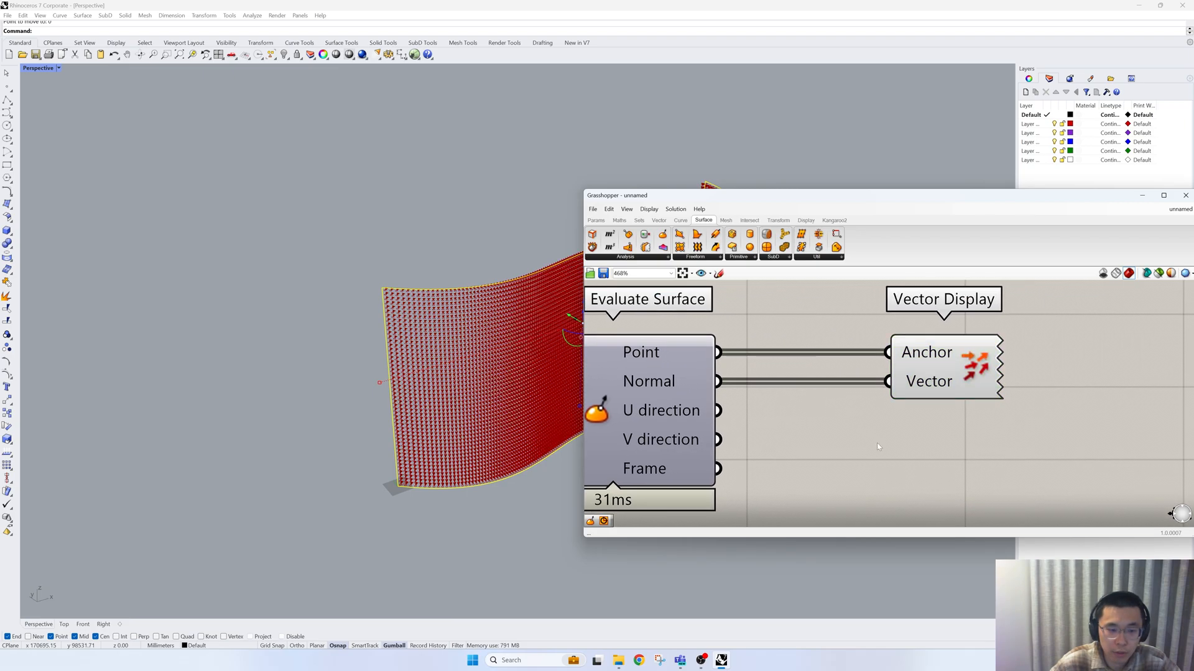
scroll(853, 397, down, 2)
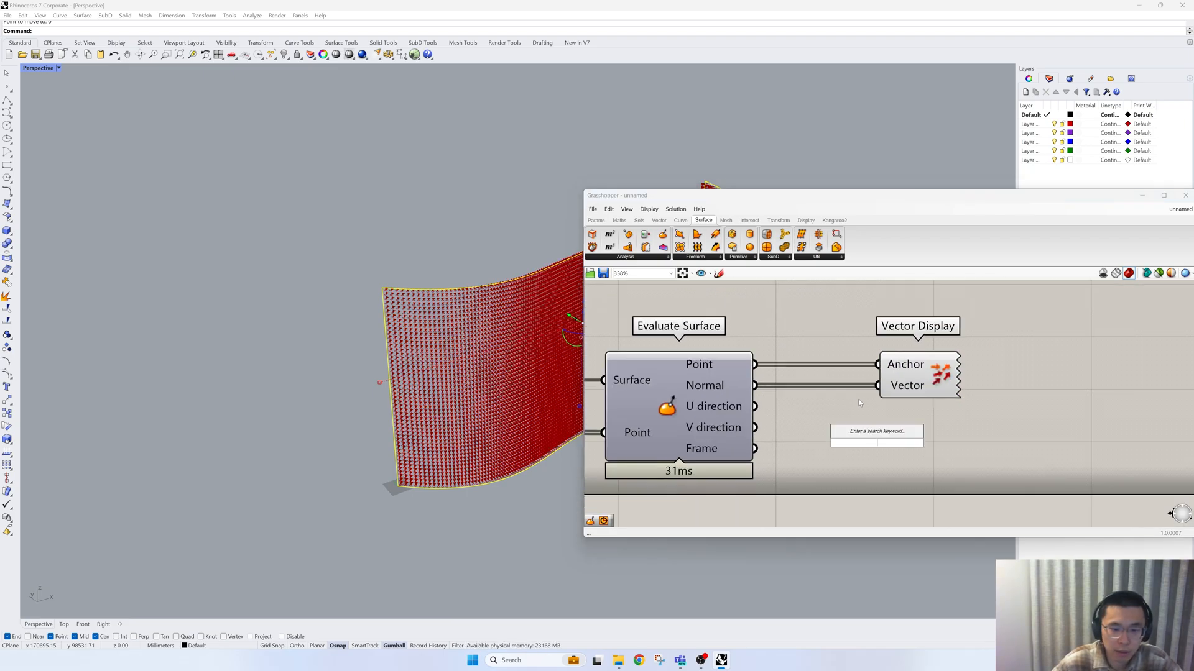
click(853, 397)
- Add Construct Plane and Plane Normal components beside Evaluate Surface, above the Circle component
scroll(895, 376, down, 3)
scroll(891, 501, up, 2)
drag(892, 503, 961, 485)
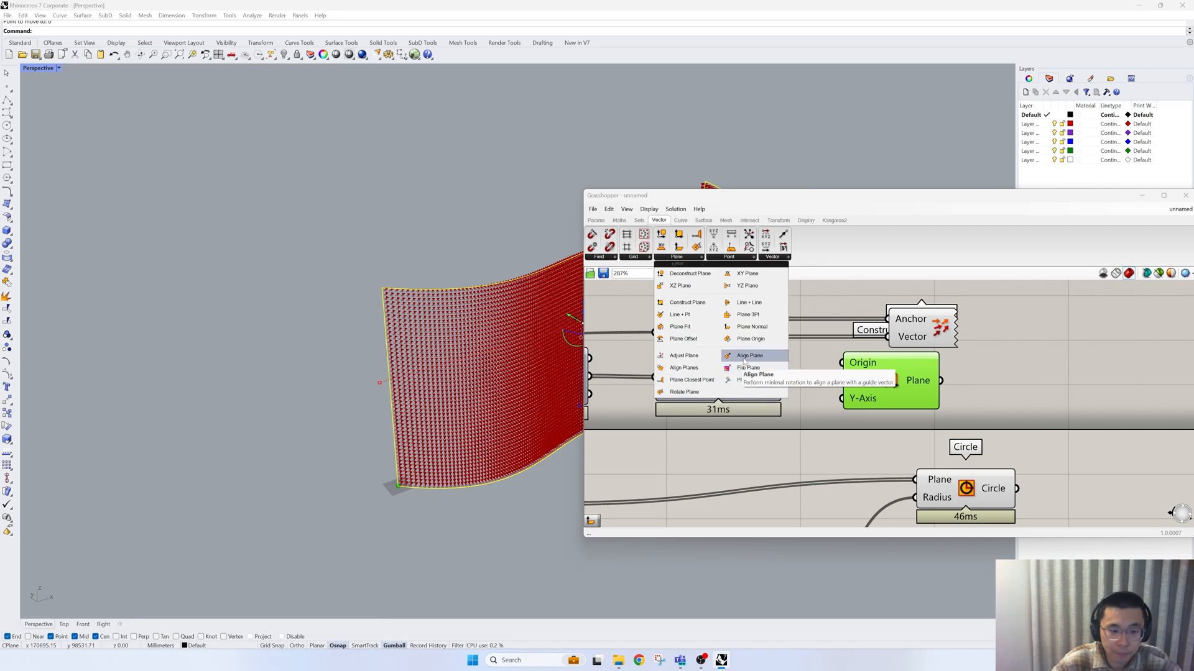
click(751, 326)
click(855, 442)
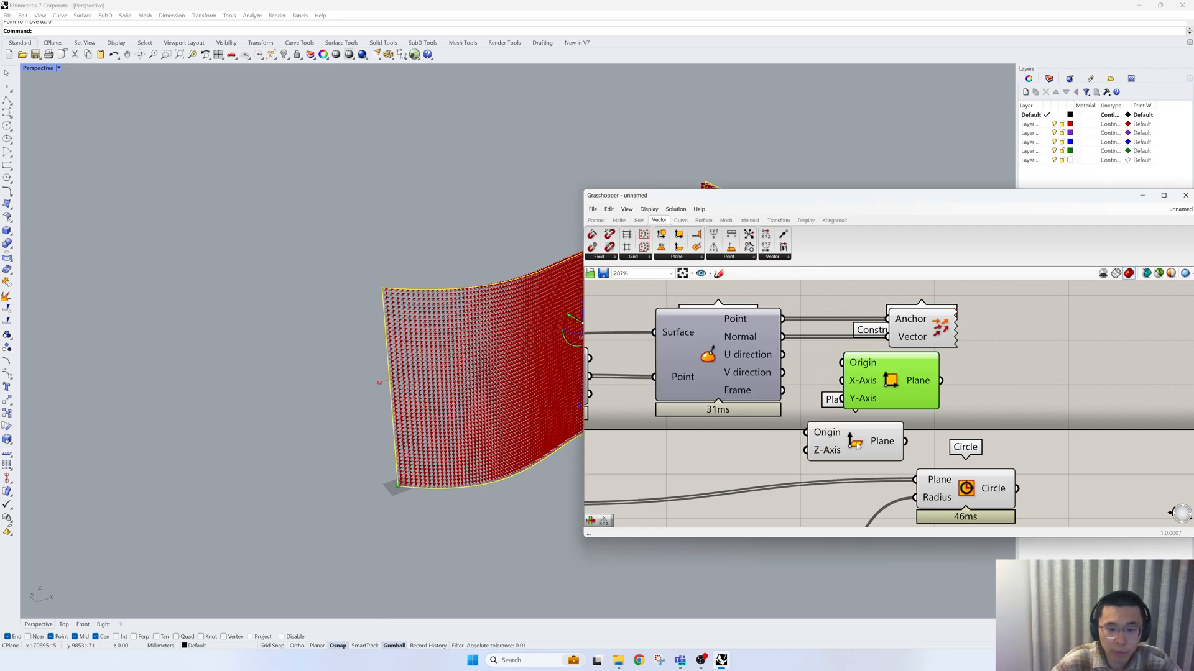
- Connect Evaluate Surface's Point and Normal outputs to Plane Normal's Origin and Z-Axis, and delete the Construct Plane and Vector Display components
drag(784, 320, 808, 432)
drag(884, 402, 907, 405)
key(Delete)
drag(855, 442, 902, 392)
click(911, 327)
key(Delete)
drag(784, 338, 905, 359)
- Reposition the Circle component and connect Plane Normal's Plane output to its Plane input
right_drag(931, 418, 886, 385)
drag(932, 452, 951, 444)
drag(911, 321, 1033, 417)
click(983, 341)
- Turn off the previews of every component from Area through Plane Normal and examine the circles' alignment with the surface
scroll(981, 358, down, 4)
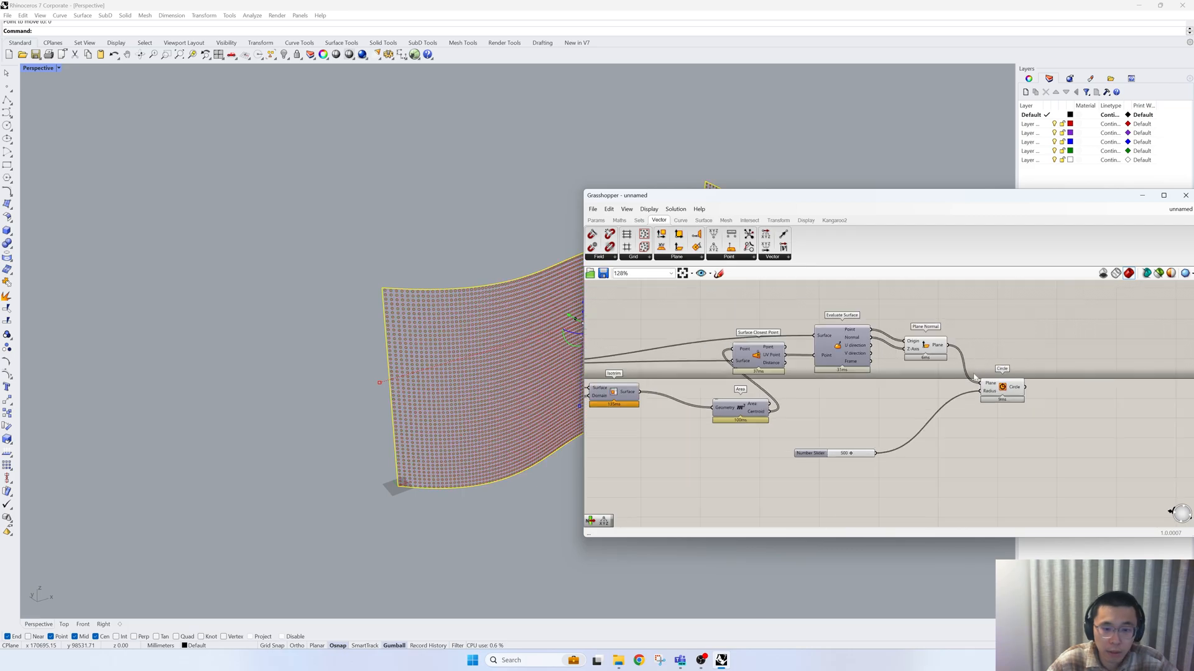
drag(931, 461, 723, 304)
right_click(723, 303)
click(739, 317)
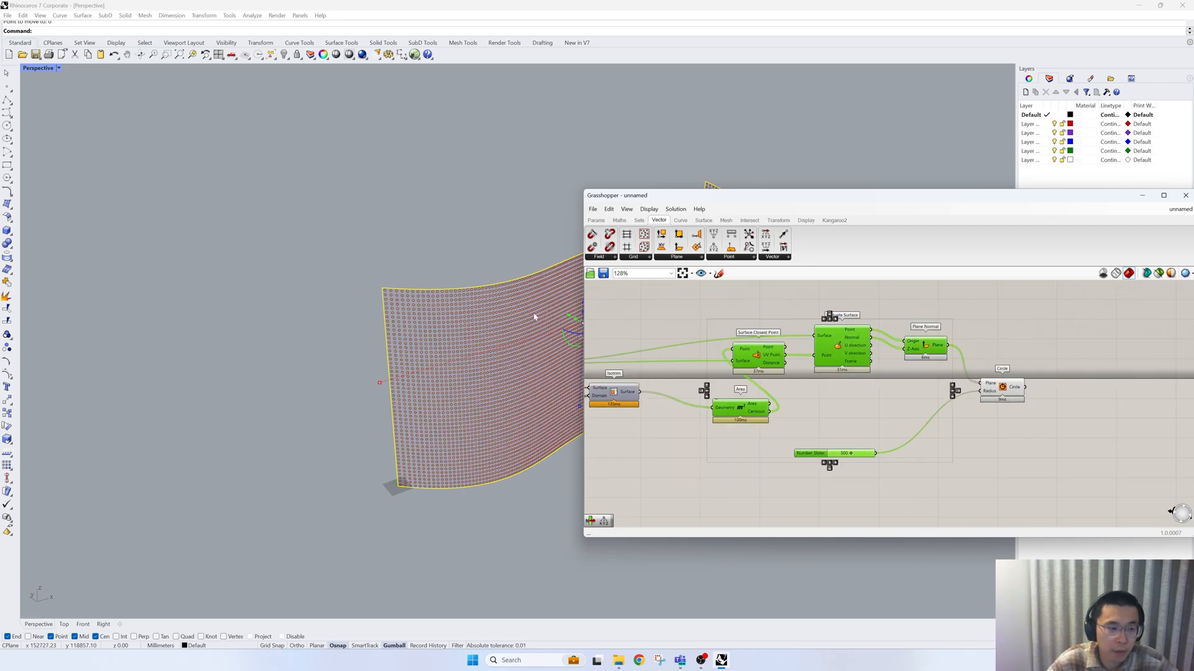
right_drag(497, 323, 288, 389)
scroll(370, 370, up, 4)
scroll(305, 342, down, 5)
scroll(362, 370, up, 3)
right_drag(373, 364, 397, 348)
scroll(384, 349, up, 3)
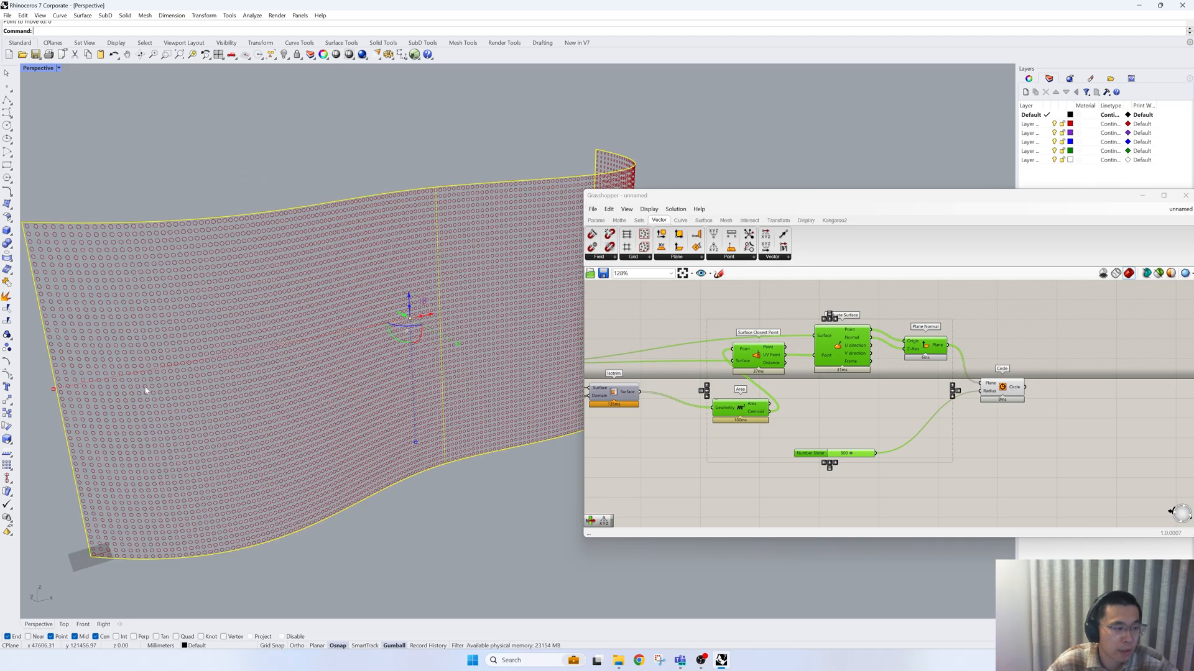
- Move the radius slider and the Circle component together, farther along the canvas past Plane Normal
click(885, 453)
drag(810, 454, 906, 391)
click(1005, 409)
drag(1004, 408, 1056, 390)
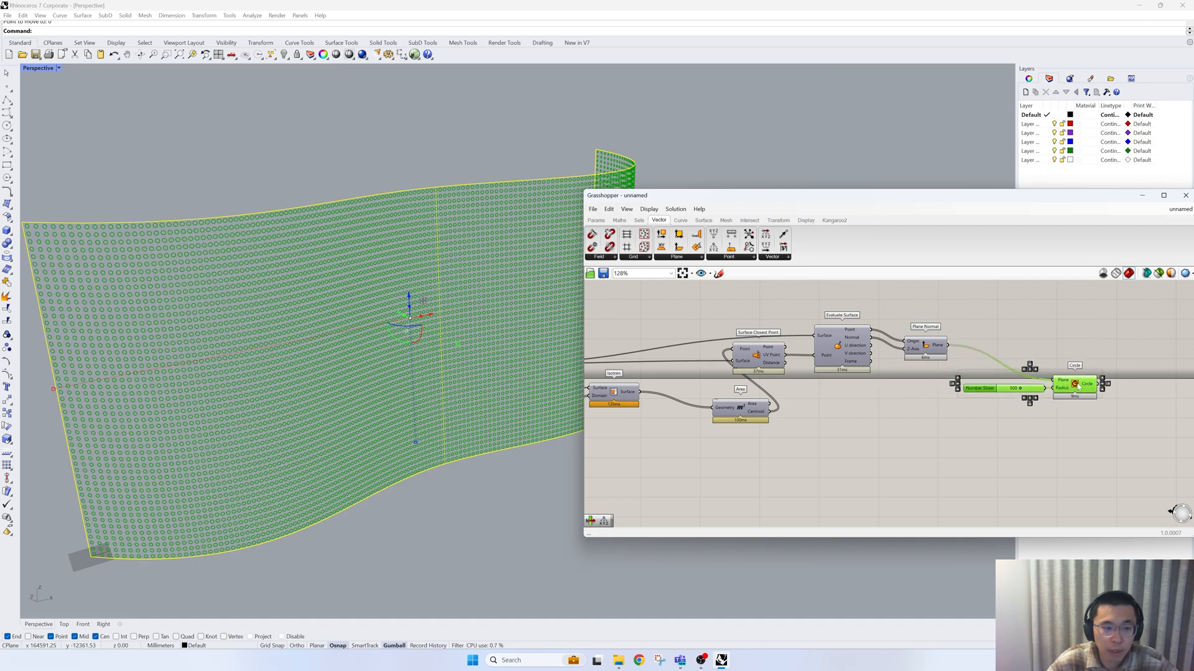
right_drag(972, 395, 930, 405)
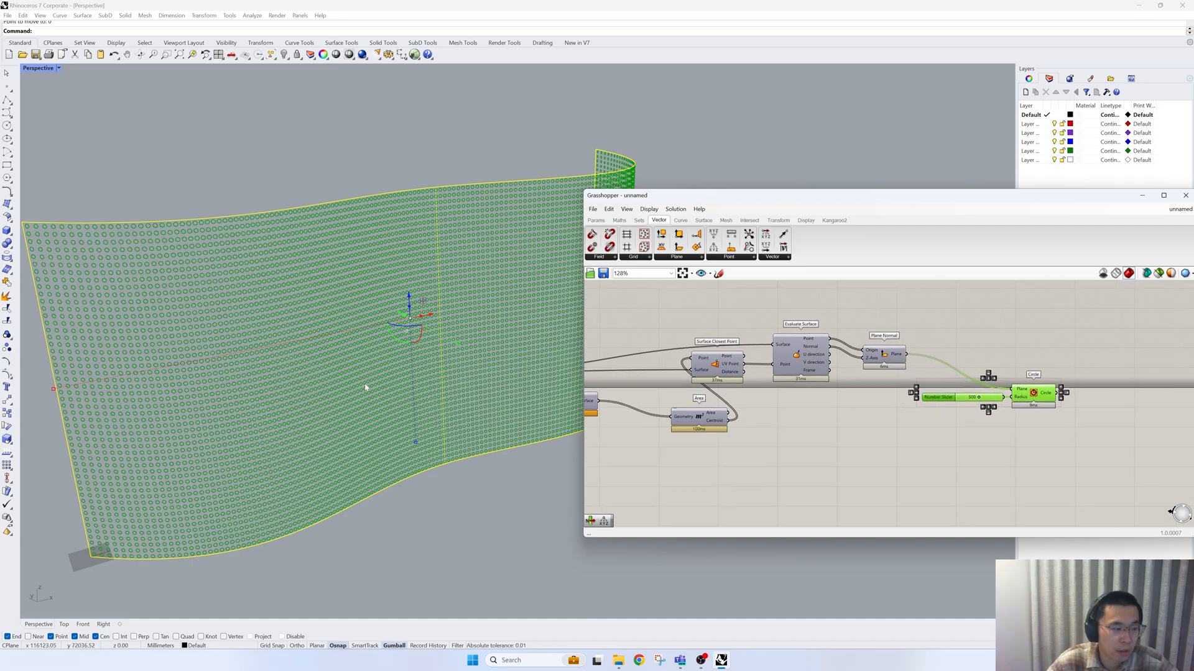
scroll(364, 387, down, 3)
click(932, 453)
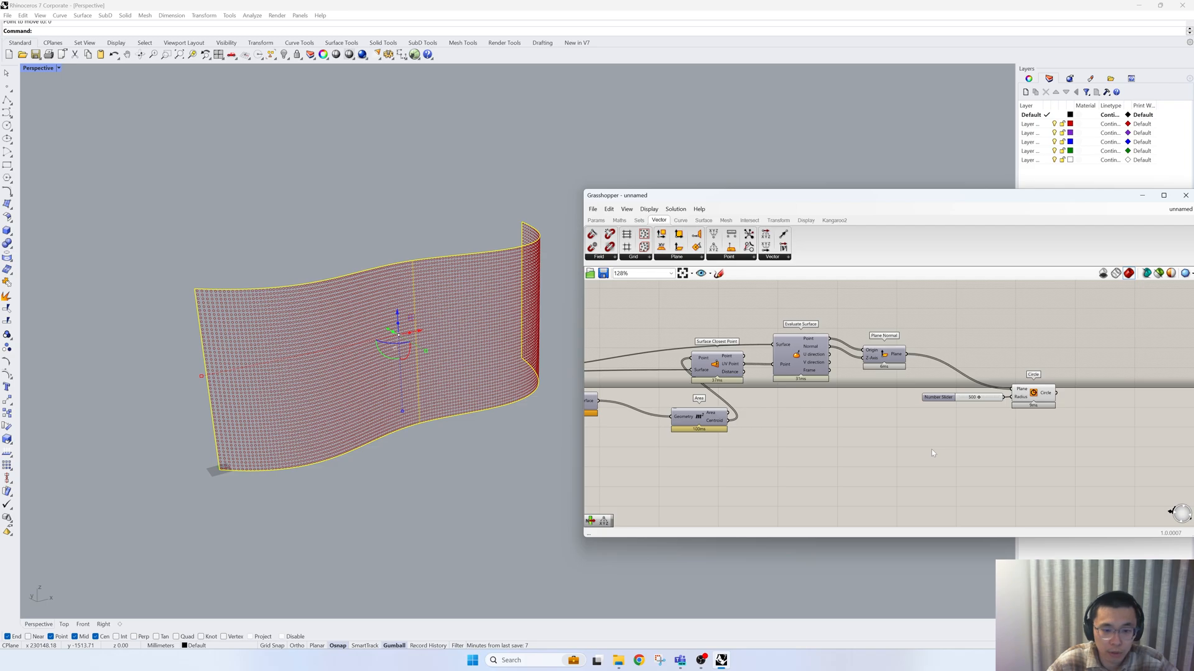
- Add a Deconstruct component below Plane Normal and connect Evaluate Surface's Point output to its Point input
double_click(930, 426)
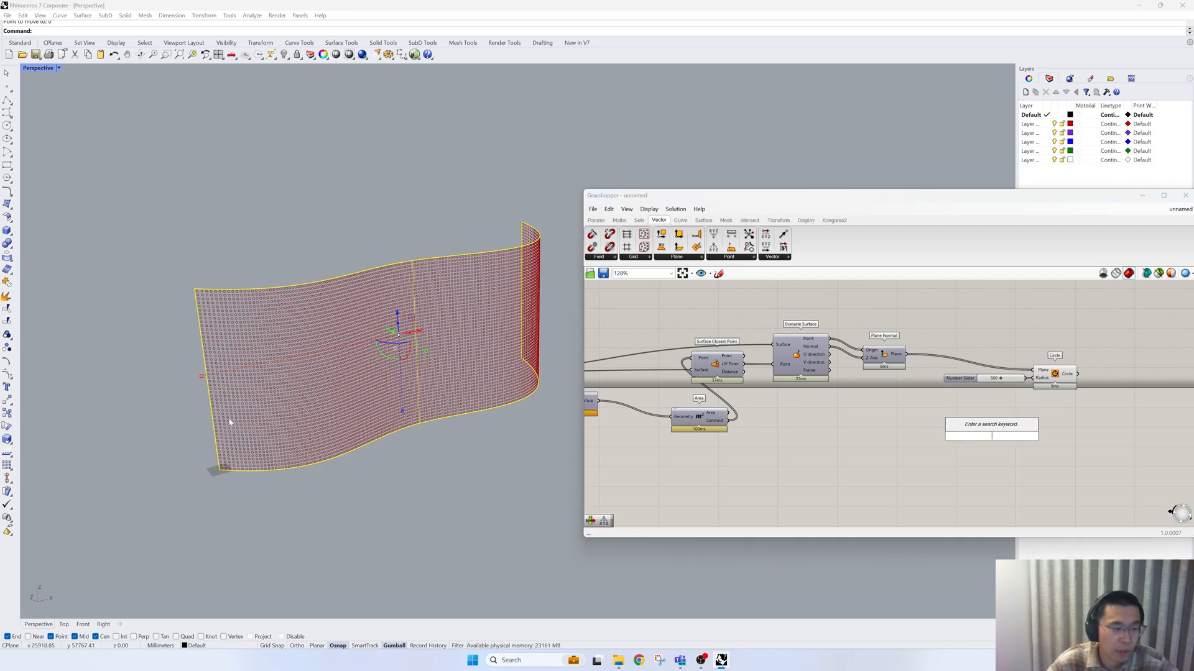
text(decsontruct)
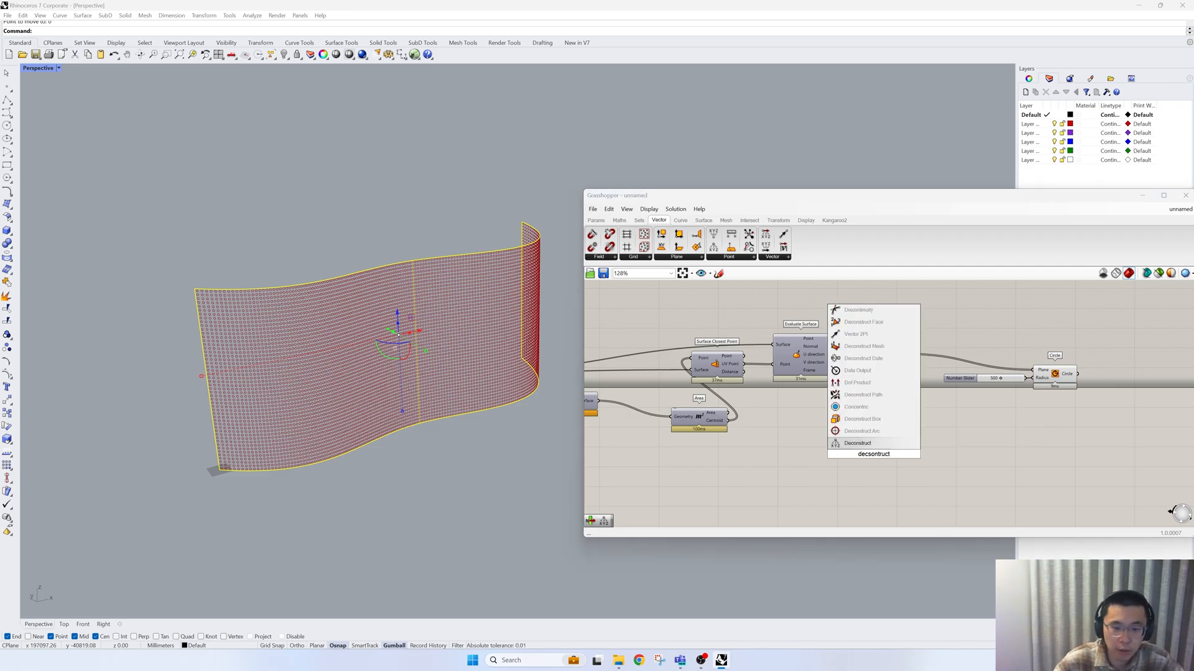
key(Return)
drag(873, 460, 901, 429)
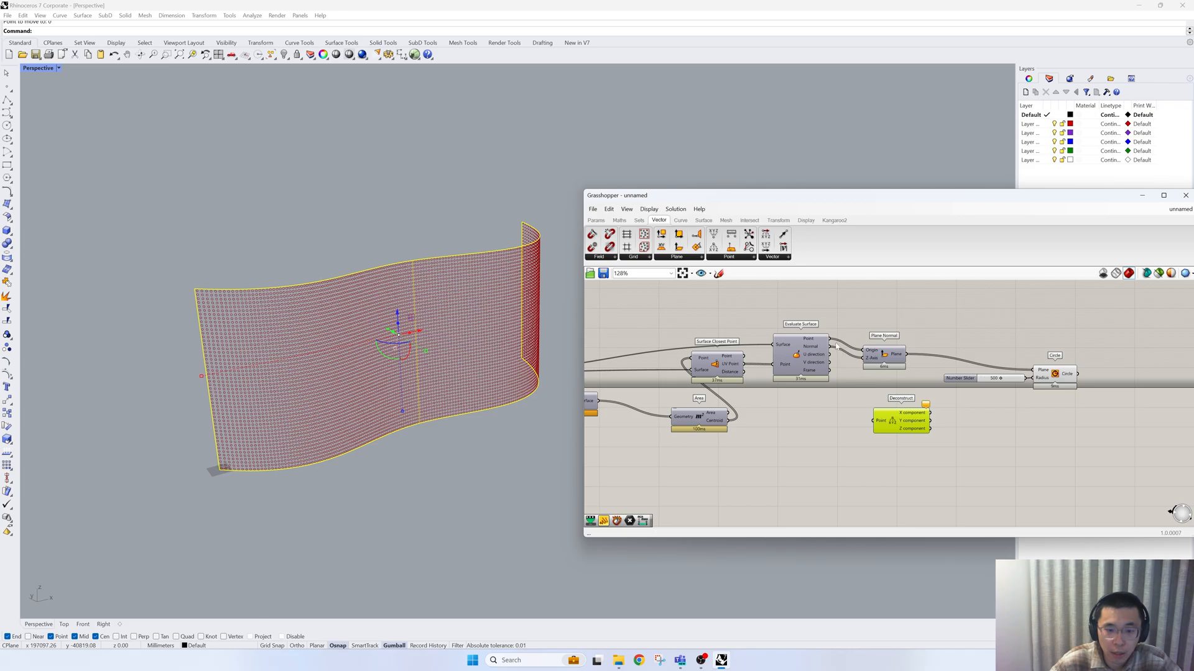
drag(830, 339, 894, 445)
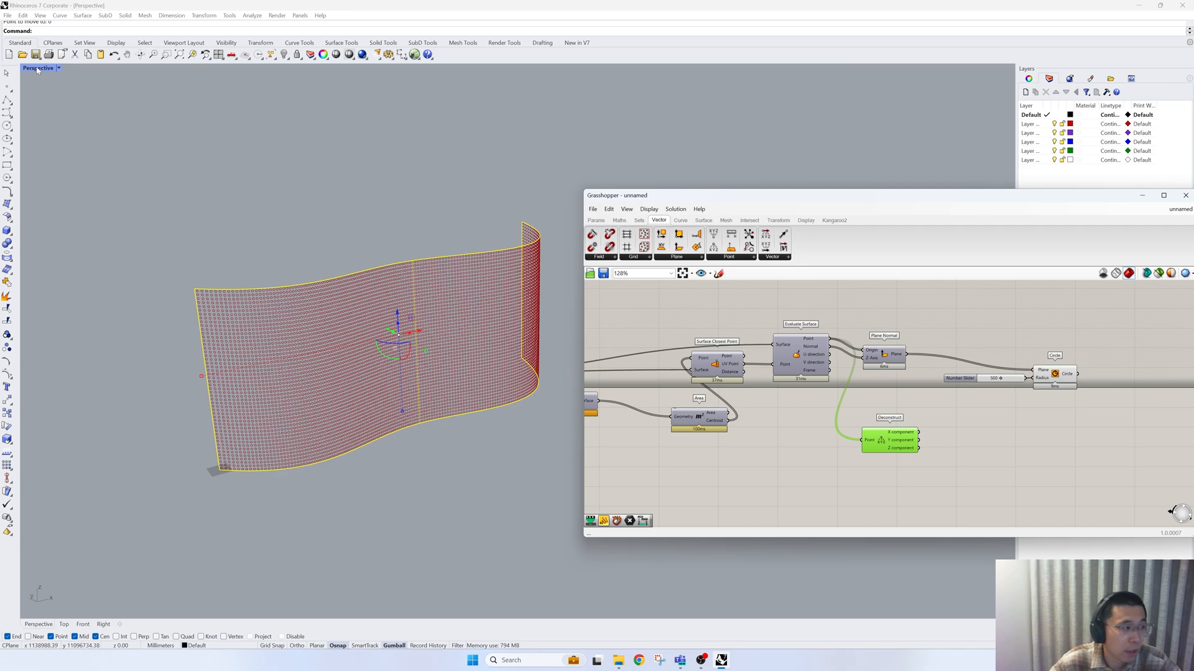
- Show all four Rhino viewports, then add a Remap Numbers component with Deconstruct's X component connected to its Value input
key(ctrl+m)
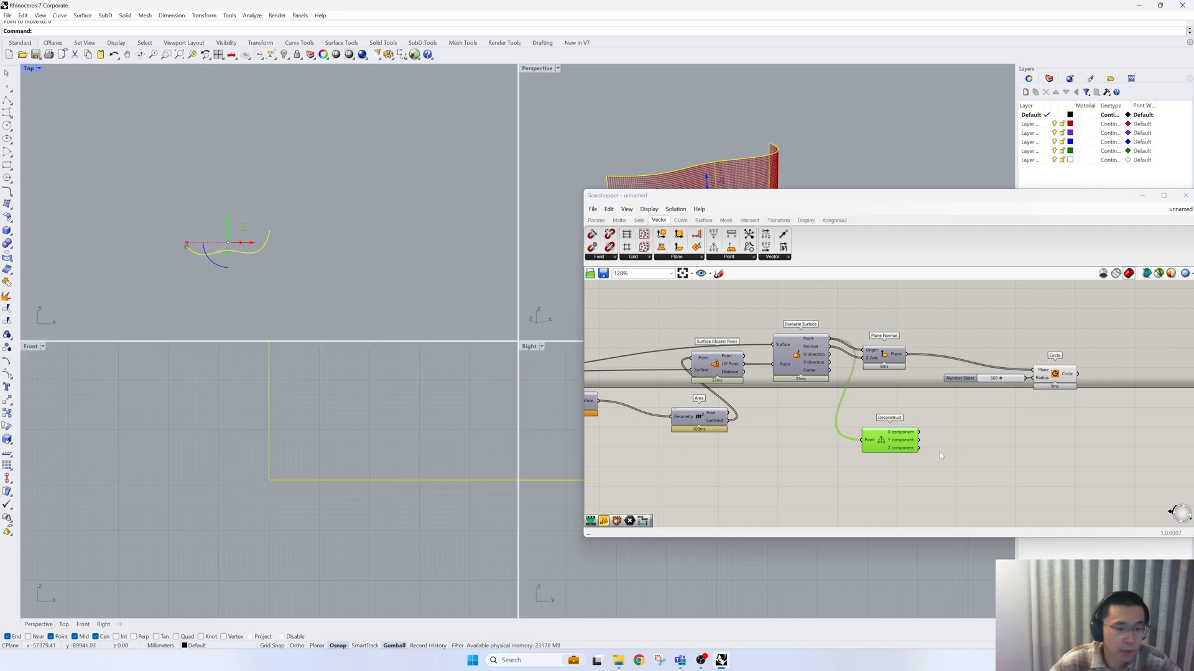
scroll(923, 427, up, 2)
double_click(988, 445)
text(remap)
key(Return)
drag(916, 435, 1045, 455)
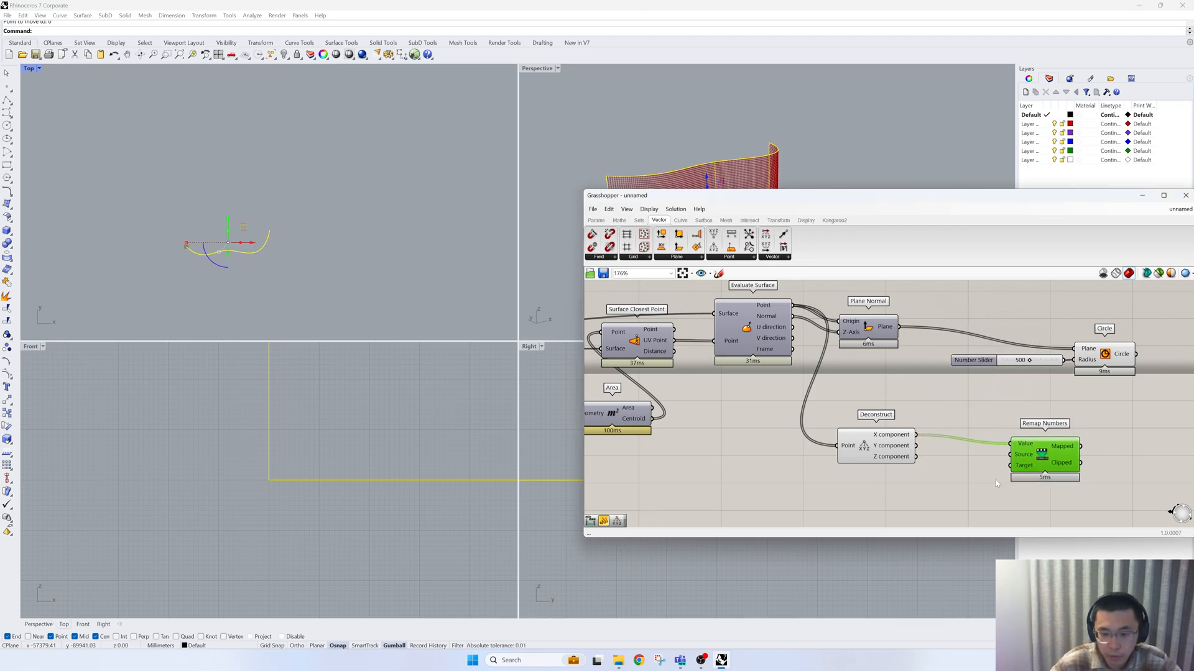
- Add a Bounds component between Deconstruct and Remap Numbers, feeding it the X component and connecting its Domain output to the Source input
double_click(994, 470)
text(bound)
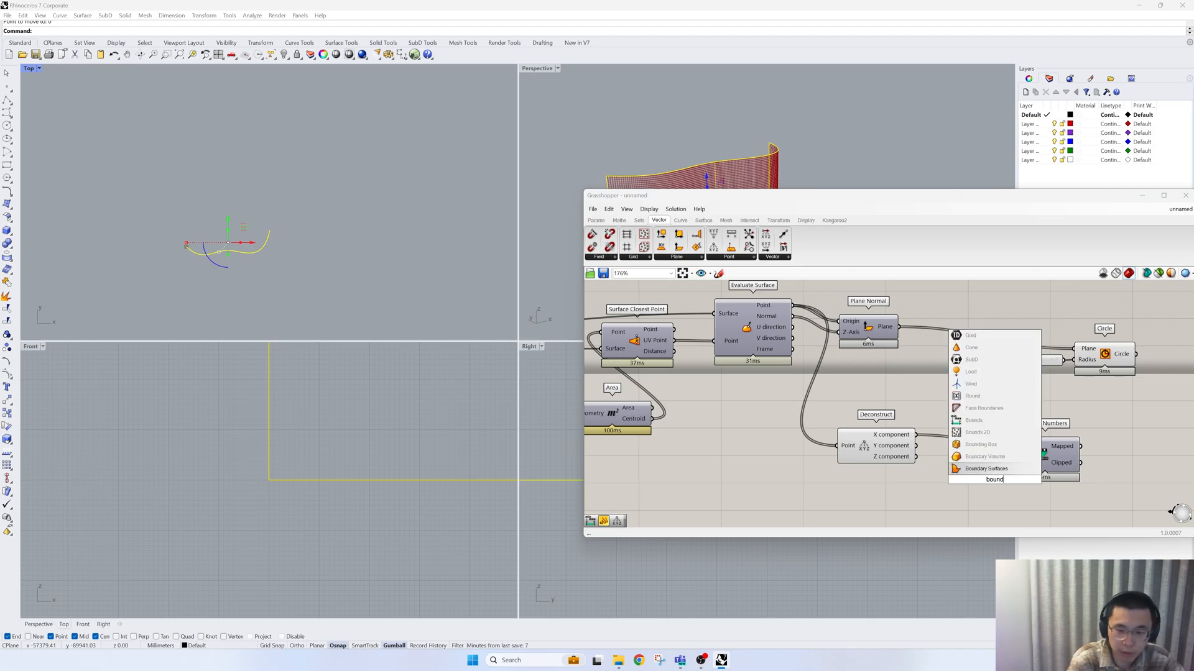
text( doamin)
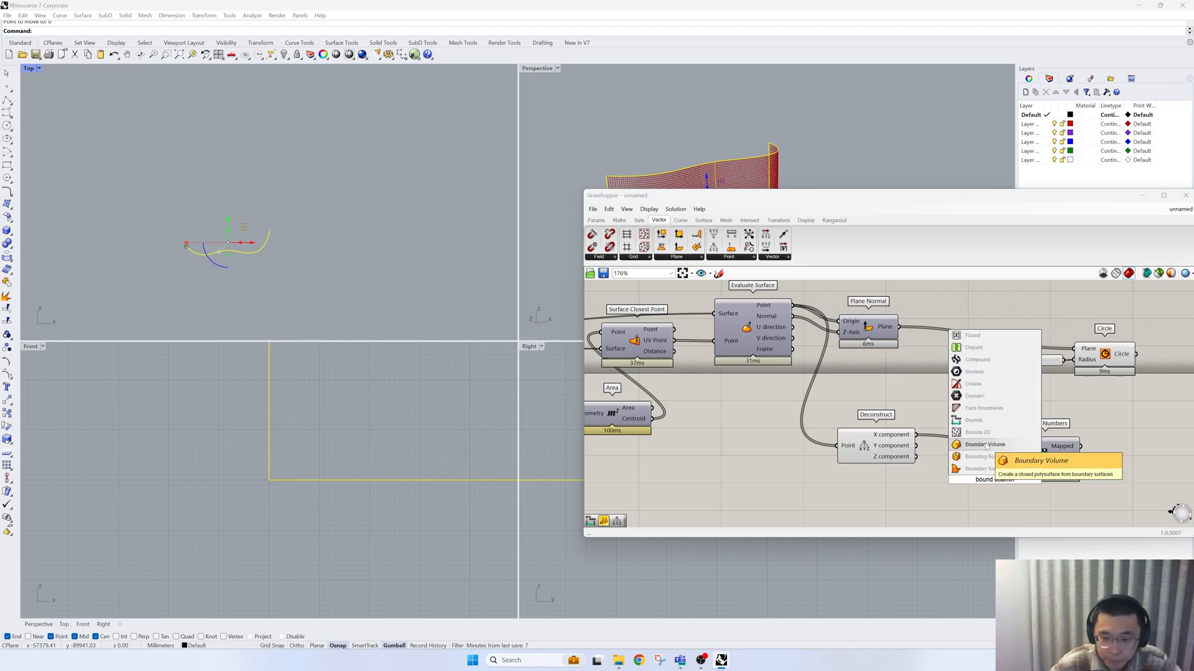
click(980, 424)
drag(897, 446, 953, 477)
drag(843, 436, 959, 479)
drag(995, 477, 1022, 458)
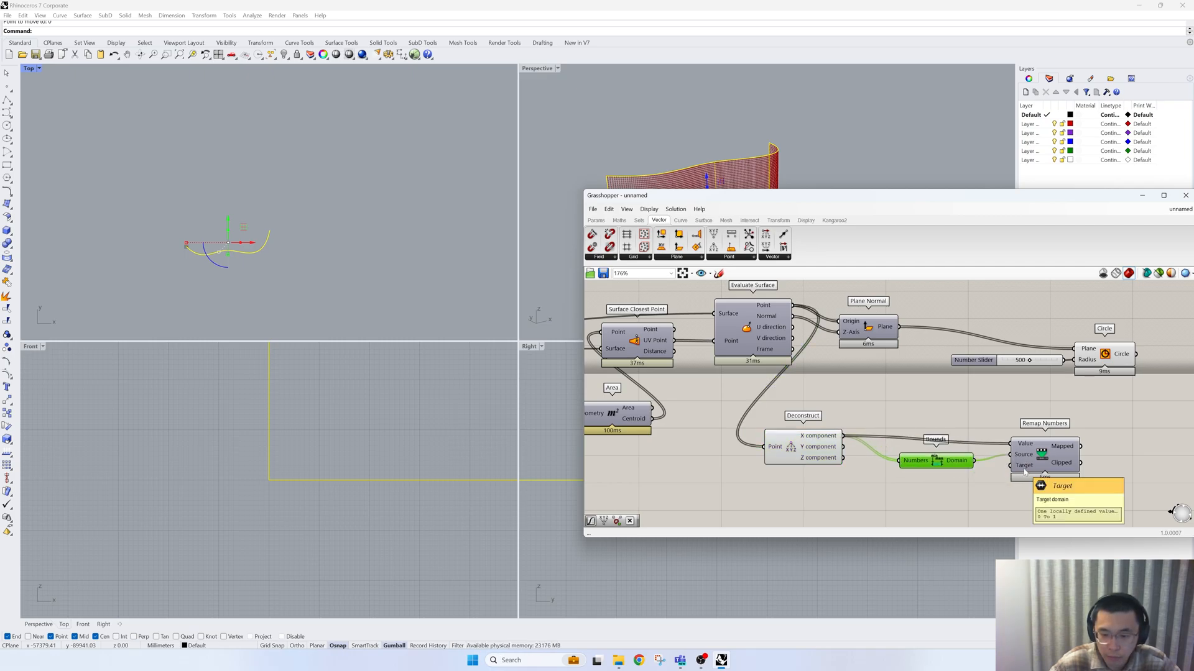
drag(806, 452, 849, 455)
right_drag(1070, 448, 951, 453)
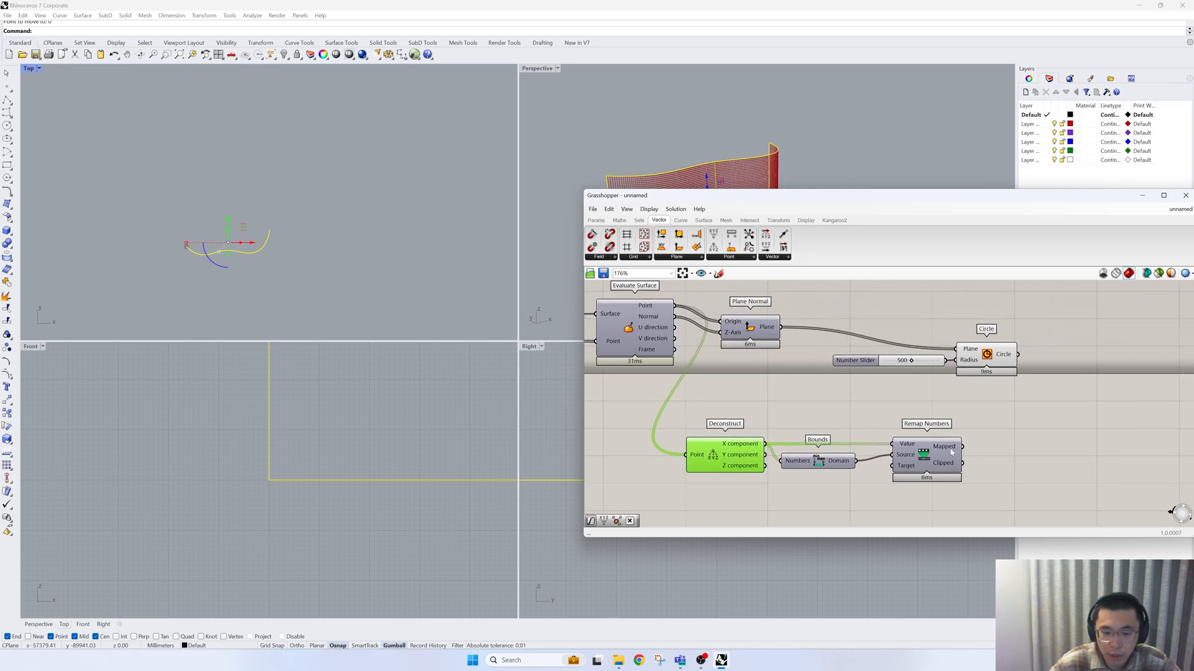
mouse_move(951, 453)
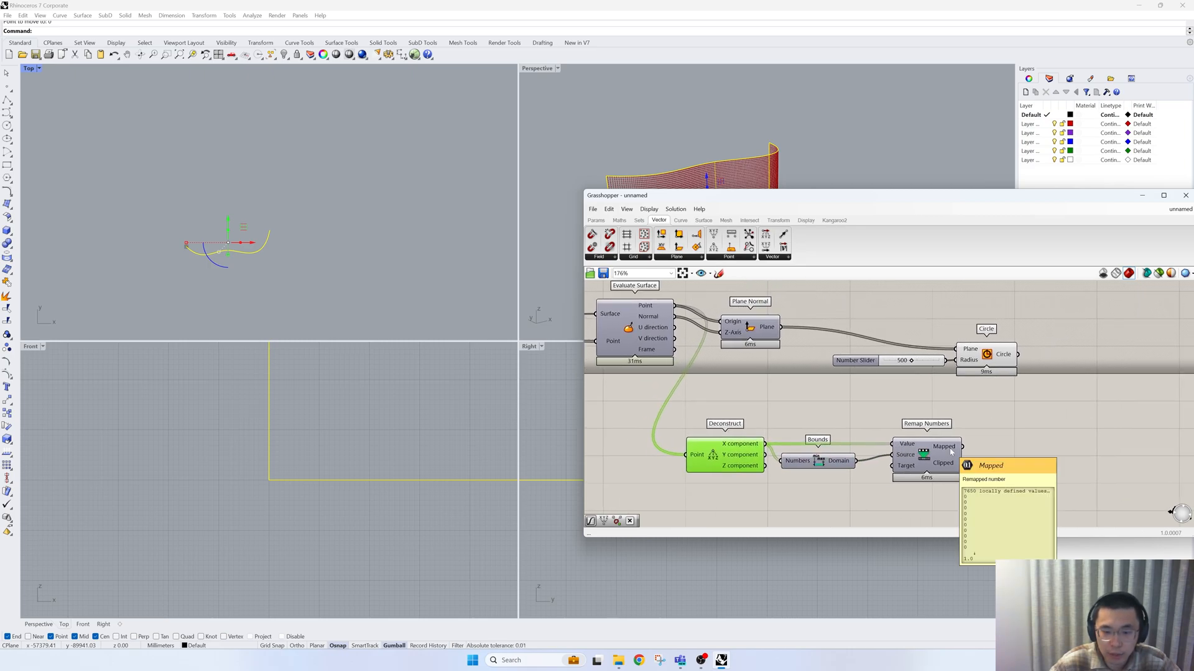
drag(823, 467, 835, 465)
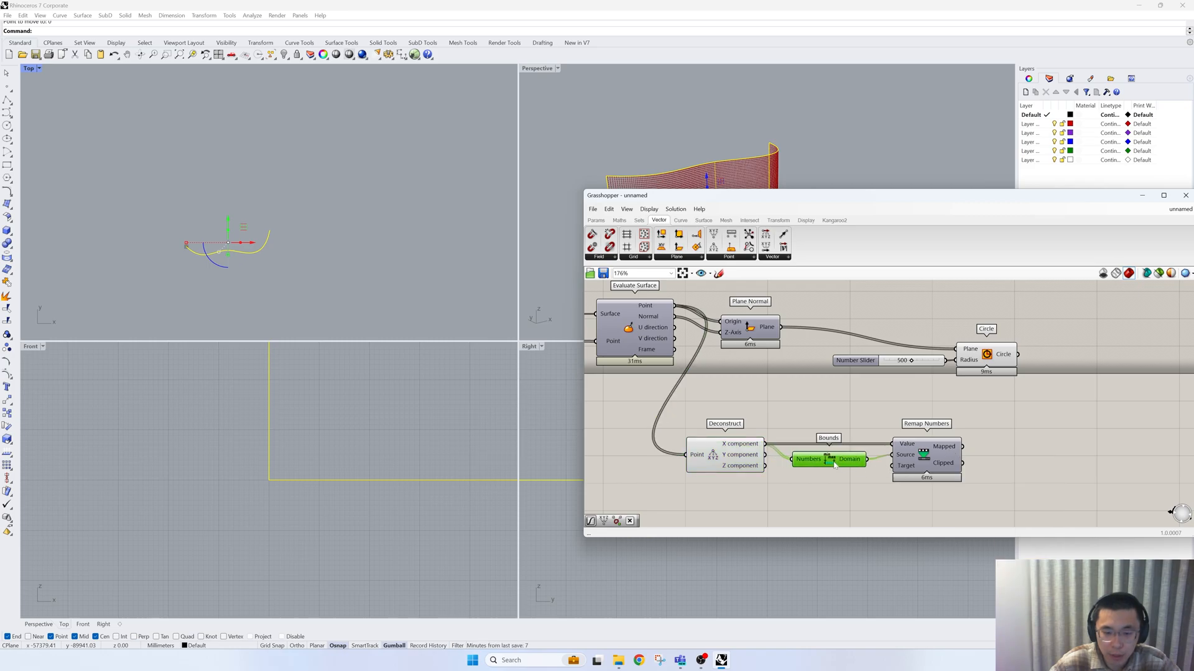
- Add a Graph Mapper after Remap Numbers and set its graph type to Bezier
right_drag(883, 492, 797, 482)
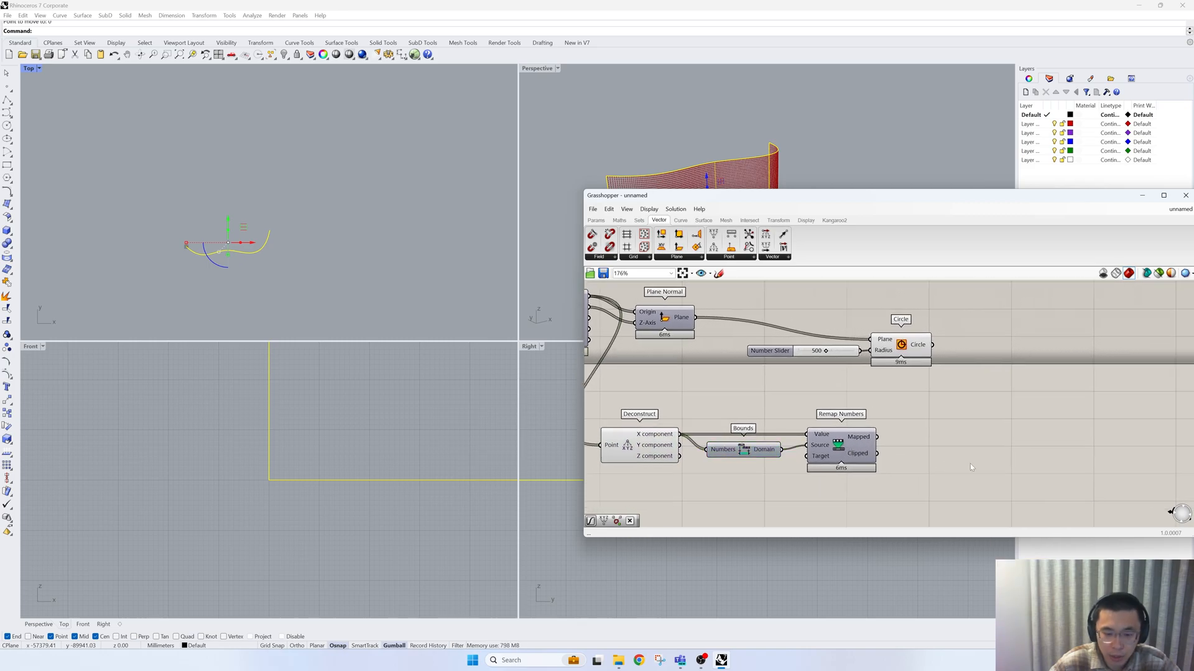
double_click(970, 463)
text(graph)
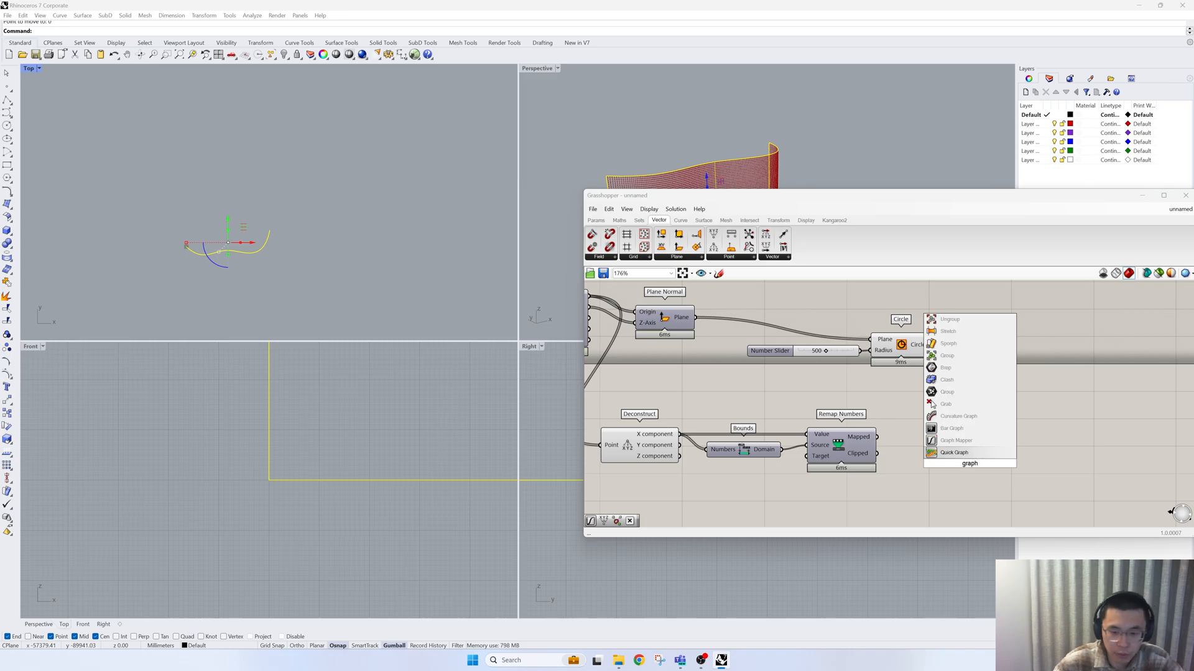
click(962, 443)
right_click(964, 460)
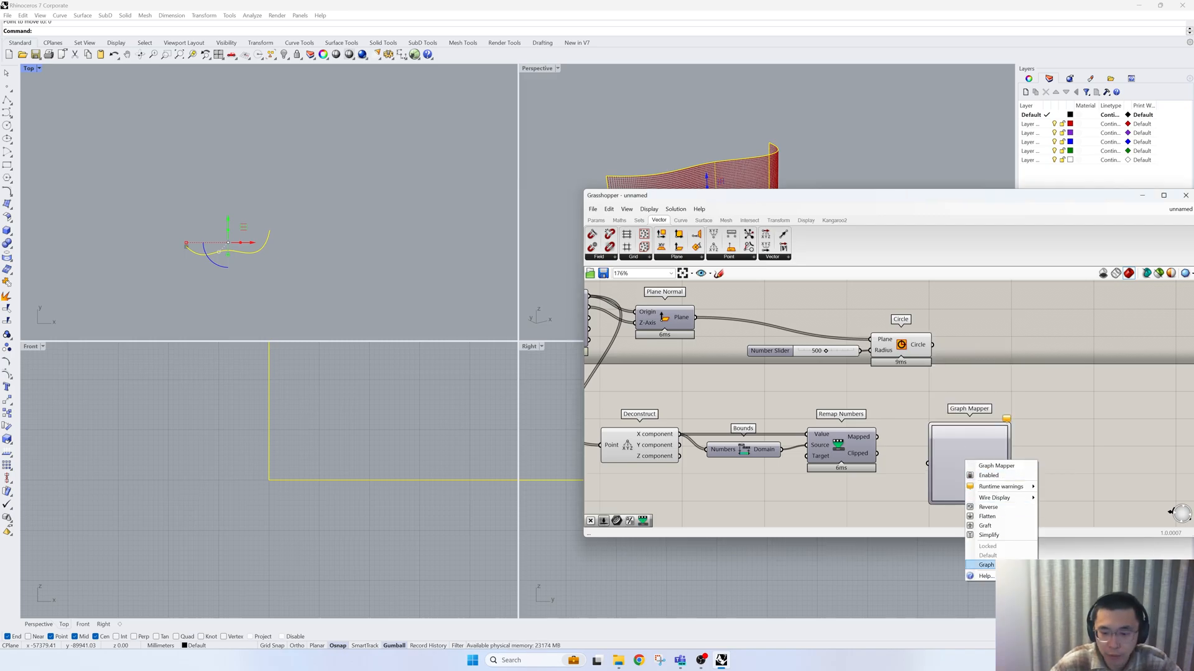
mouse_move(987, 565)
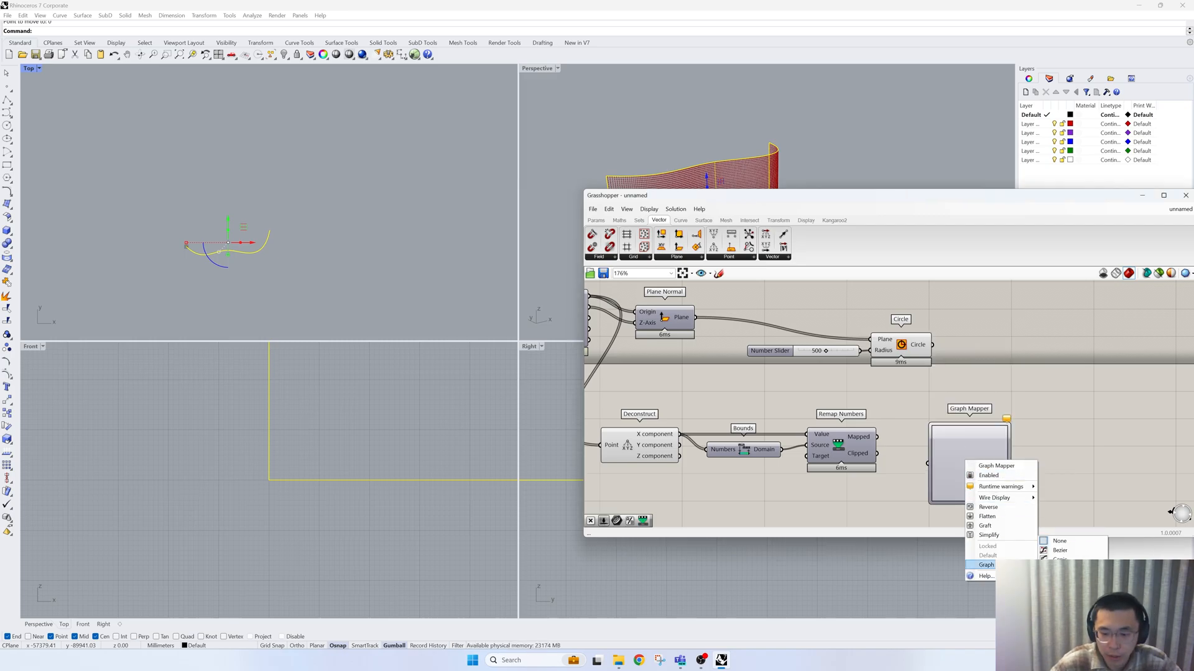
click(1068, 551)
right_drag(1024, 479, 1001, 457)
- Shape the Bezier graph into an S-curve and connect Remap Numbers' Mapped output to the Graph Mapper
drag(964, 422, 950, 405)
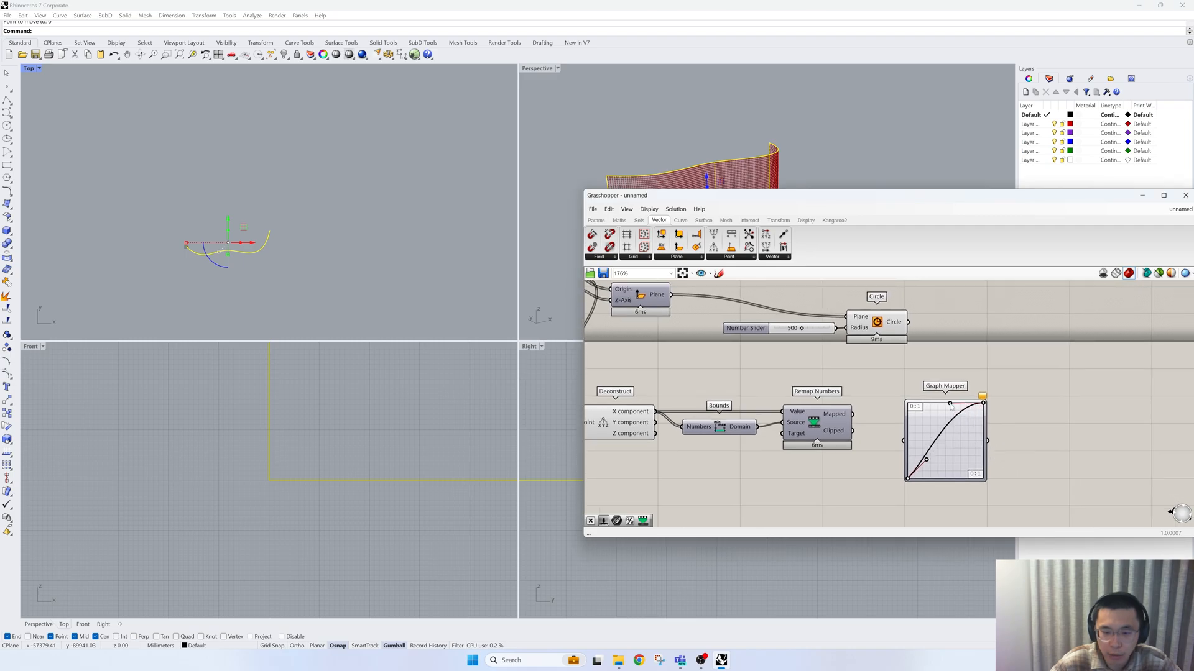
drag(927, 460, 945, 483)
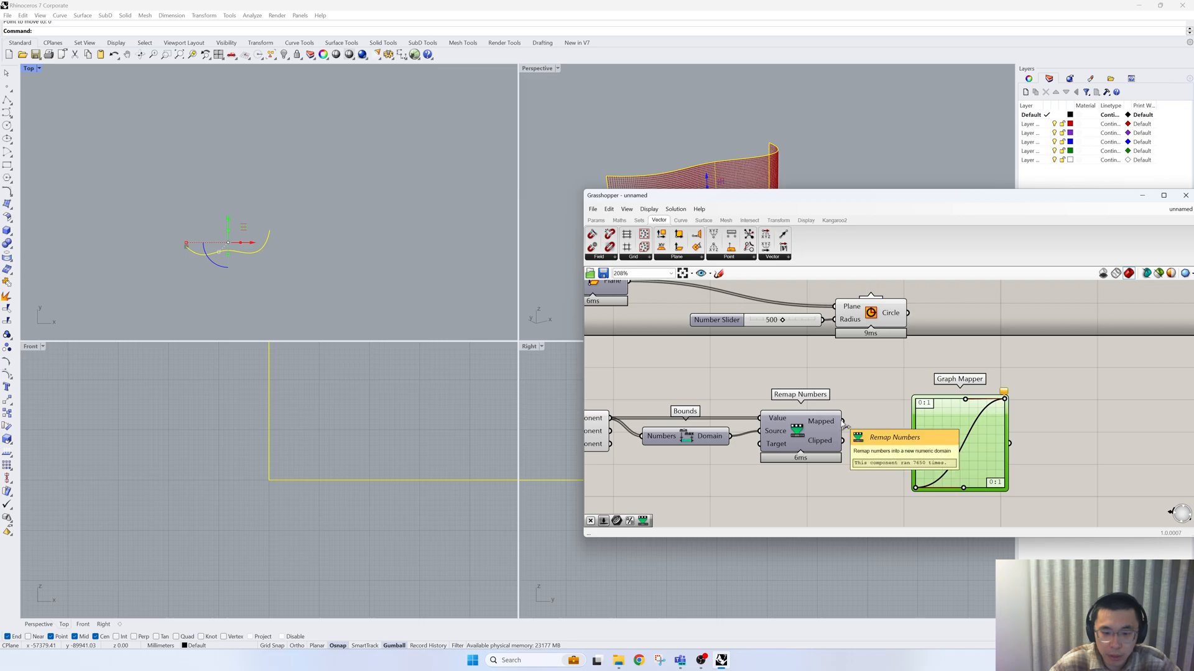
drag(843, 422, 910, 444)
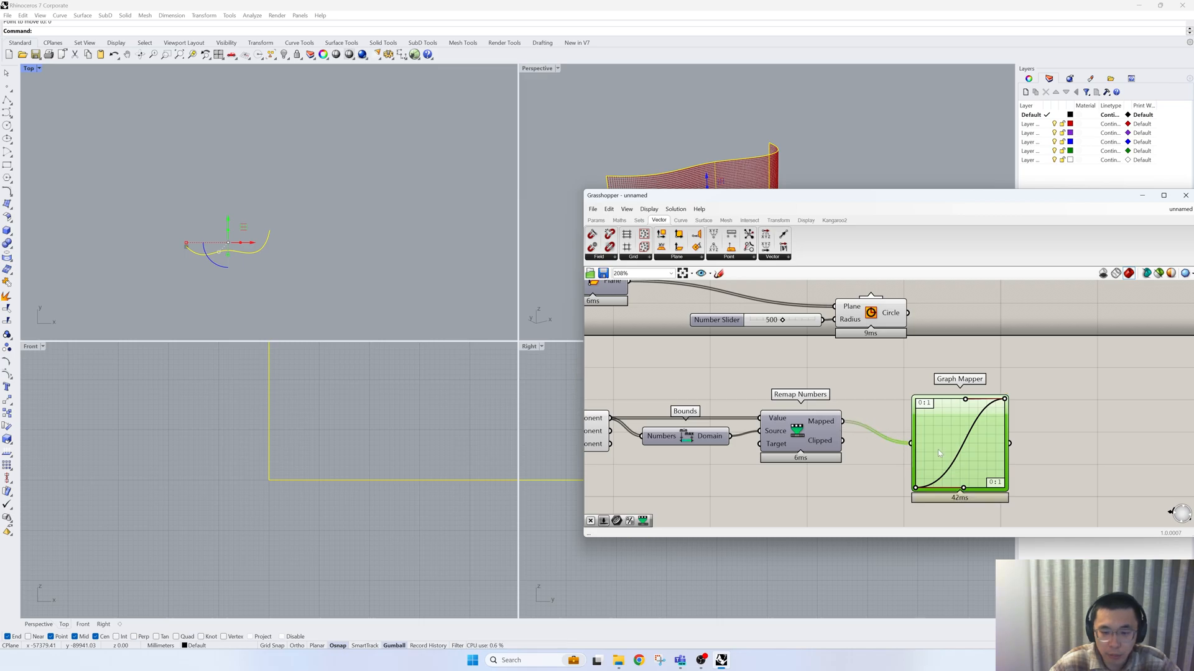
- Set the Graph Mapper's lower Y limit, Y[0], to 0.2
double_click(939, 447)
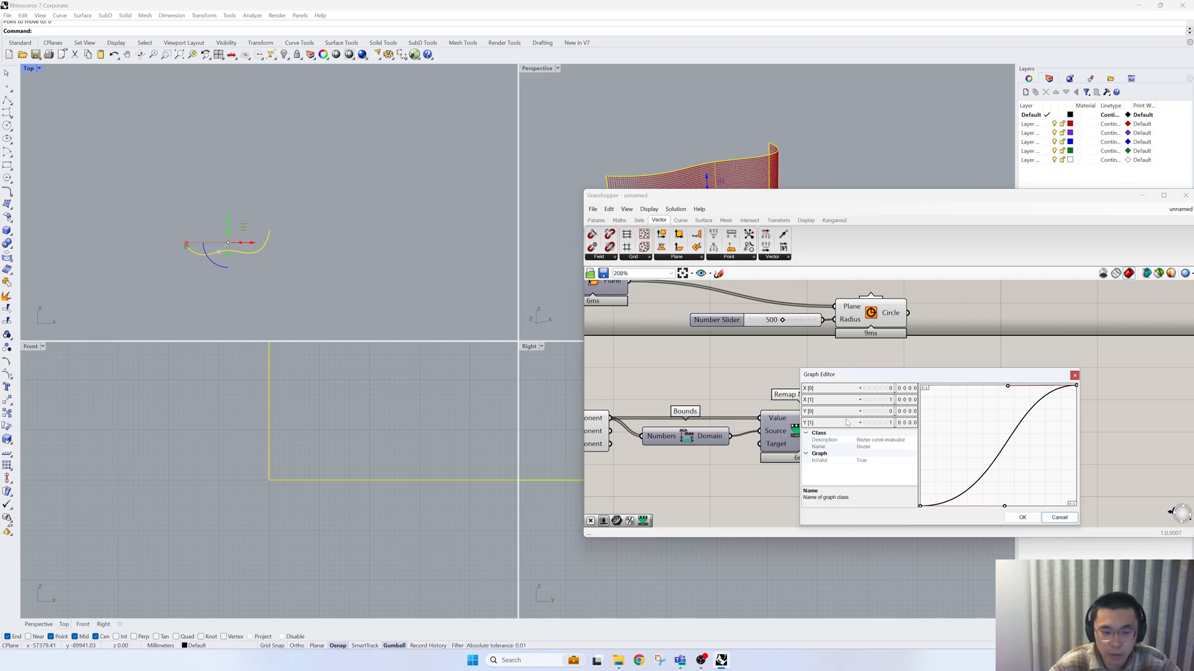
double_click(880, 416)
text(0.2)
key(Return)
click(1021, 517)
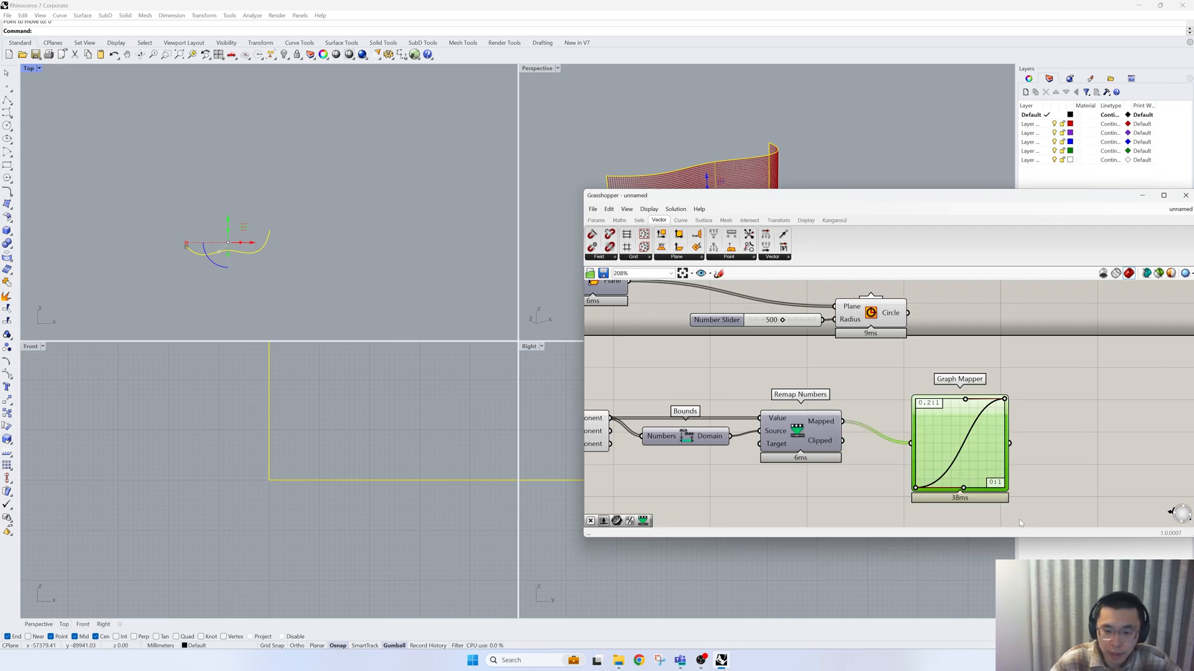
- Add a Multiplication component, connecting the radius slider to input A and the Graph Mapper's output to input B
right_drag(1012, 519, 926, 535)
double_click(929, 416)
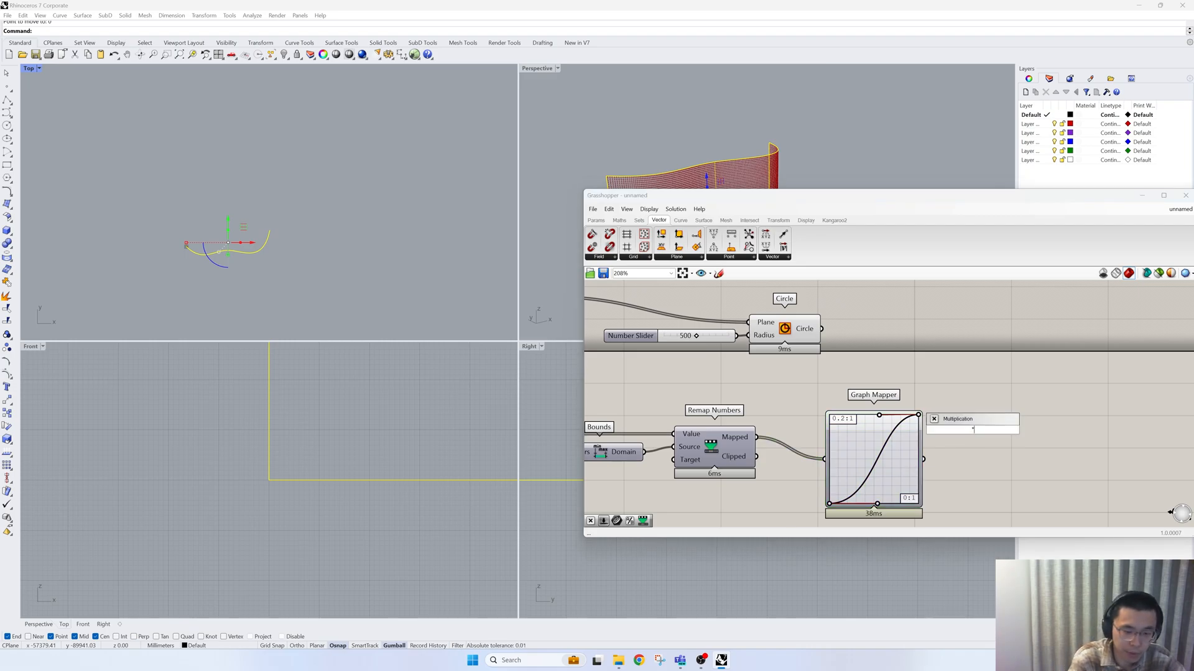
text(*)
key(Return)
drag(980, 429, 1005, 397)
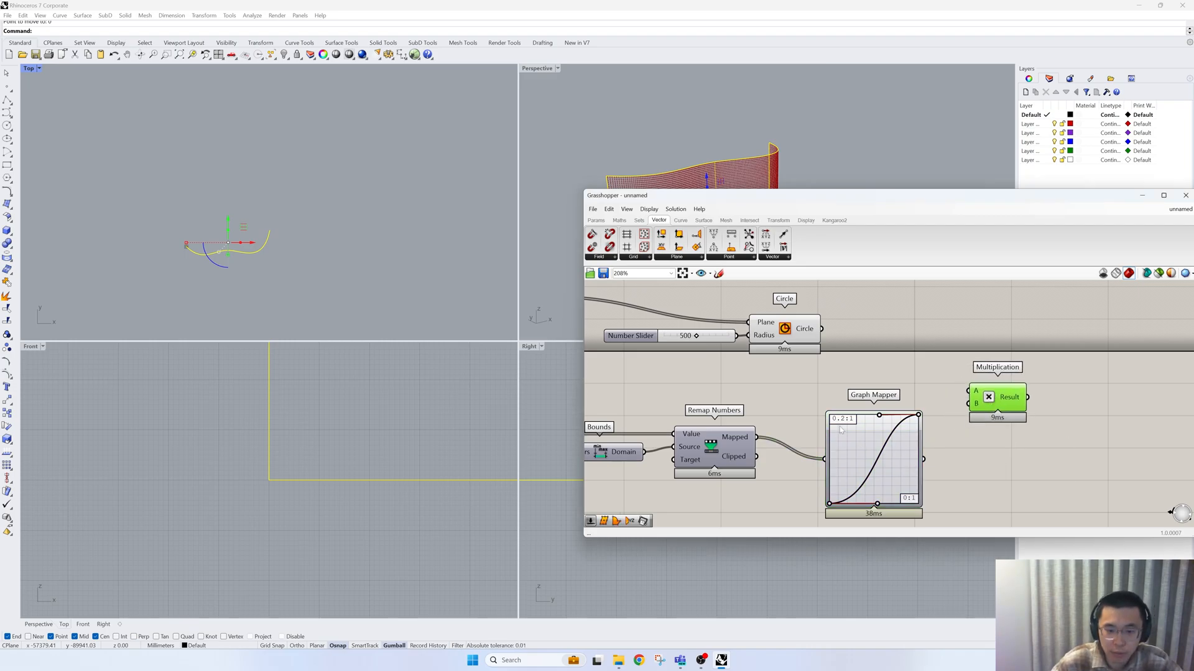
drag(739, 337, 969, 391)
drag(922, 460, 969, 405)
- Move Circle above Multiplication, connect the Result output to its Radius input, and place the radius slider above the Graph Mapper
drag(785, 328, 1047, 332)
drag(1028, 397, 1012, 339)
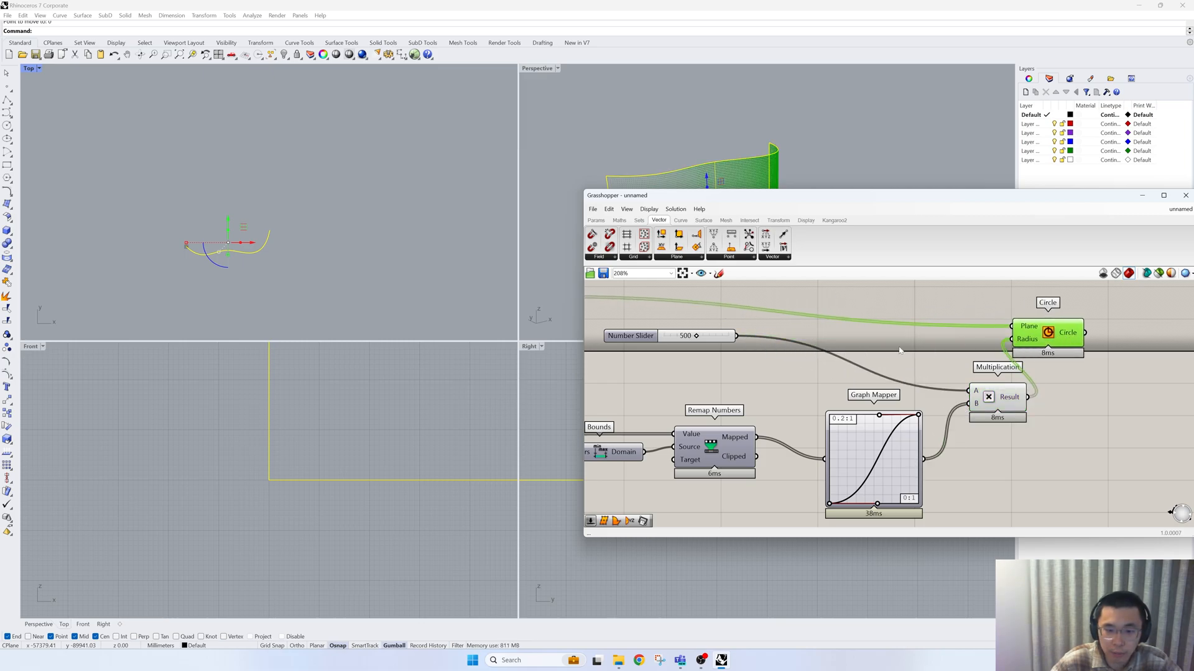
drag(728, 337, 881, 376)
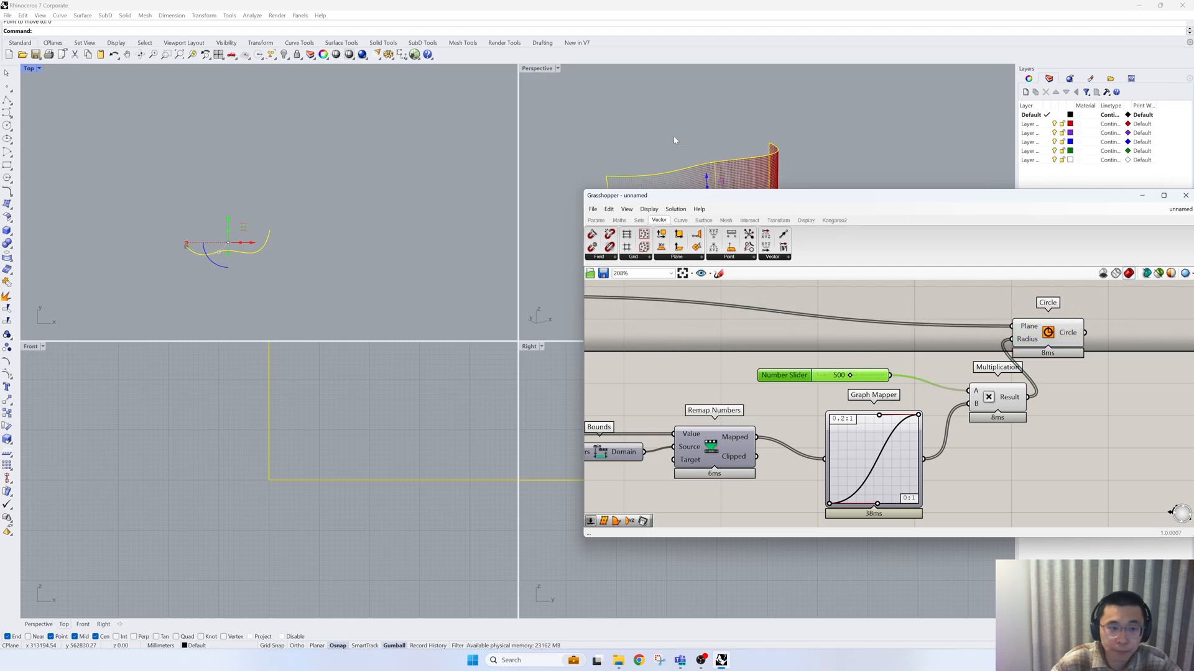
- Maximize the Perspective viewport on the circle-covered surface and move the Circle component farther past Multiplication
double_click(538, 68)
right_drag(397, 323, 449, 283)
right_drag(516, 264, 387, 290)
shift+right_drag(193, 344, 503, 298)
scroll(381, 317, up, 3)
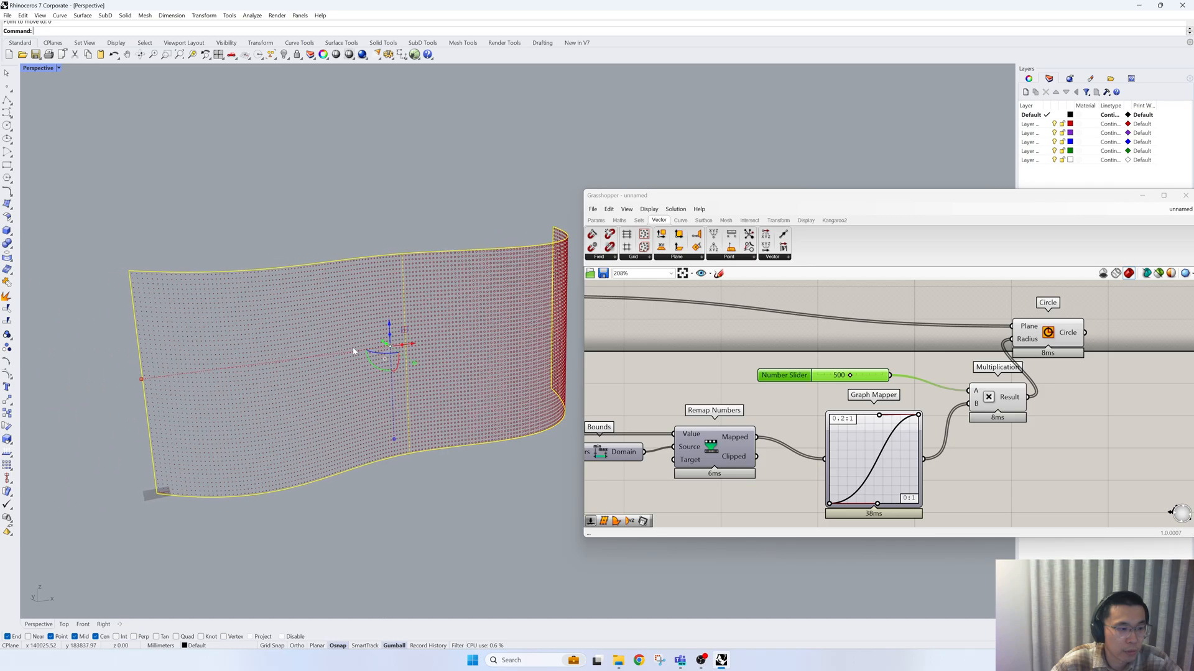
drag(1037, 351, 1101, 343)
- Reverse the Graph Mapper's output range by setting Y[0] to 1 and Y[1] to 0.2
right_drag(960, 449, 902, 449)
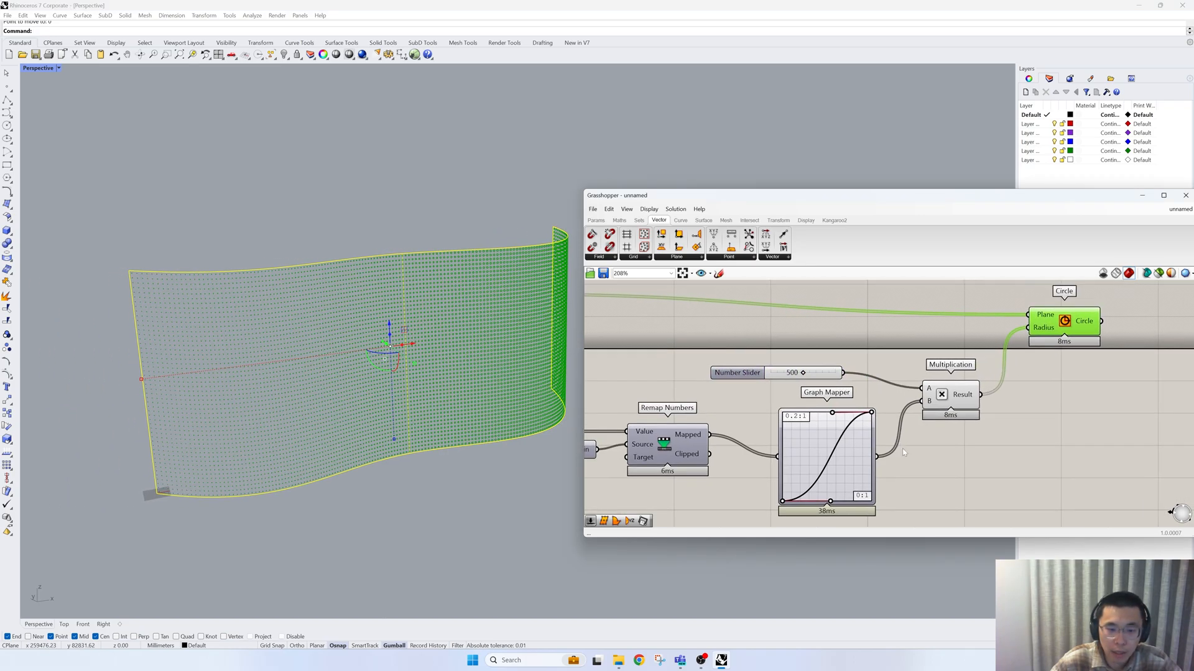
double_click(801, 446)
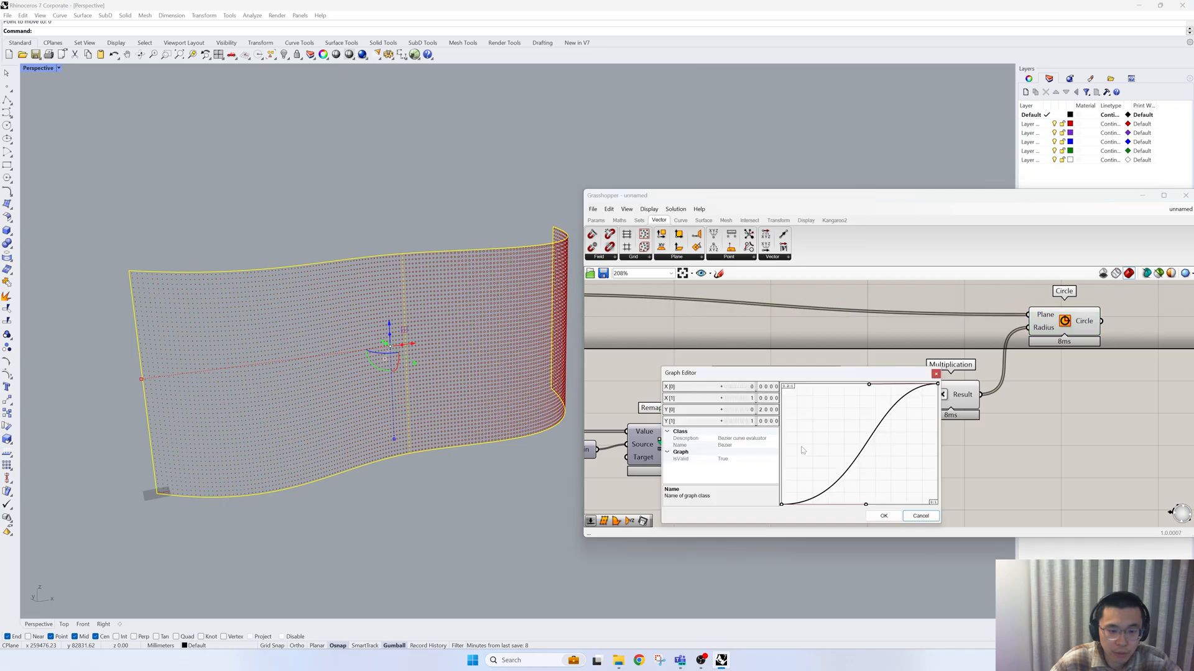
double_click(740, 410)
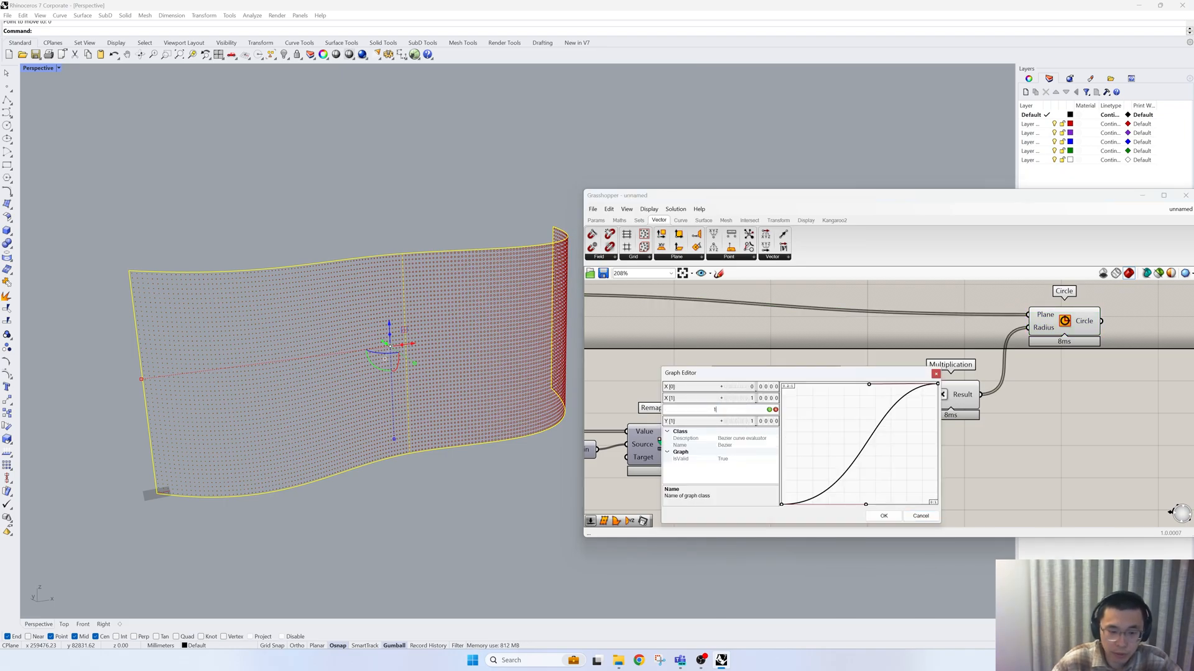
text(1)
double_click(753, 422)
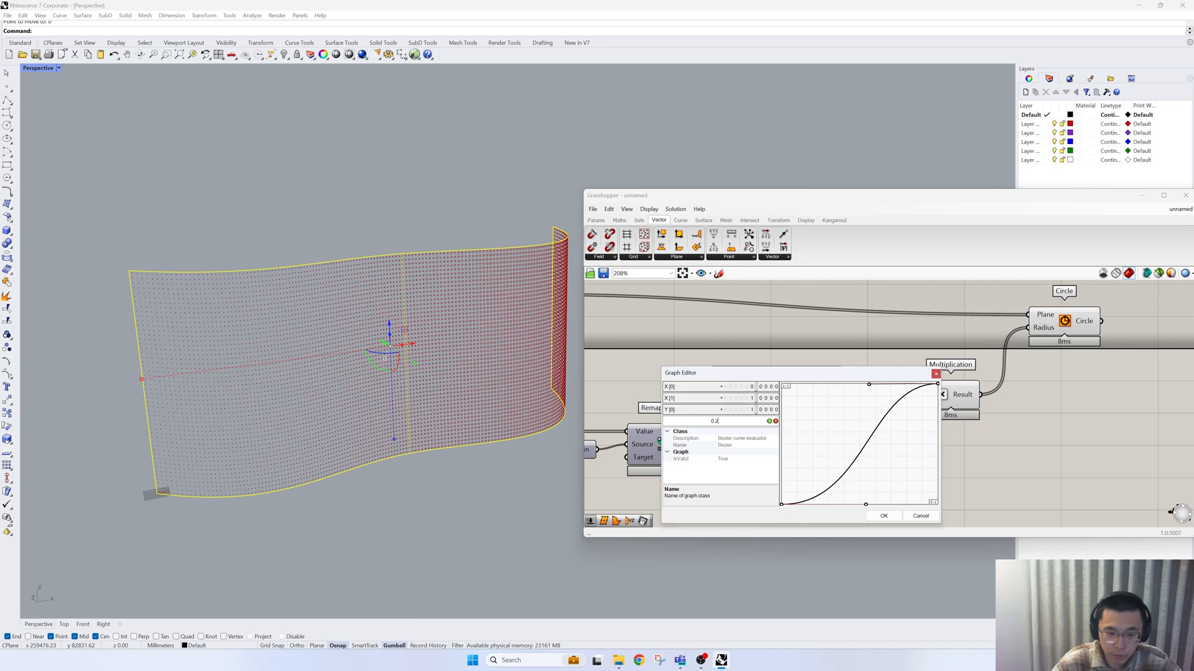
text(0.2)
click(769, 420)
click(884, 516)
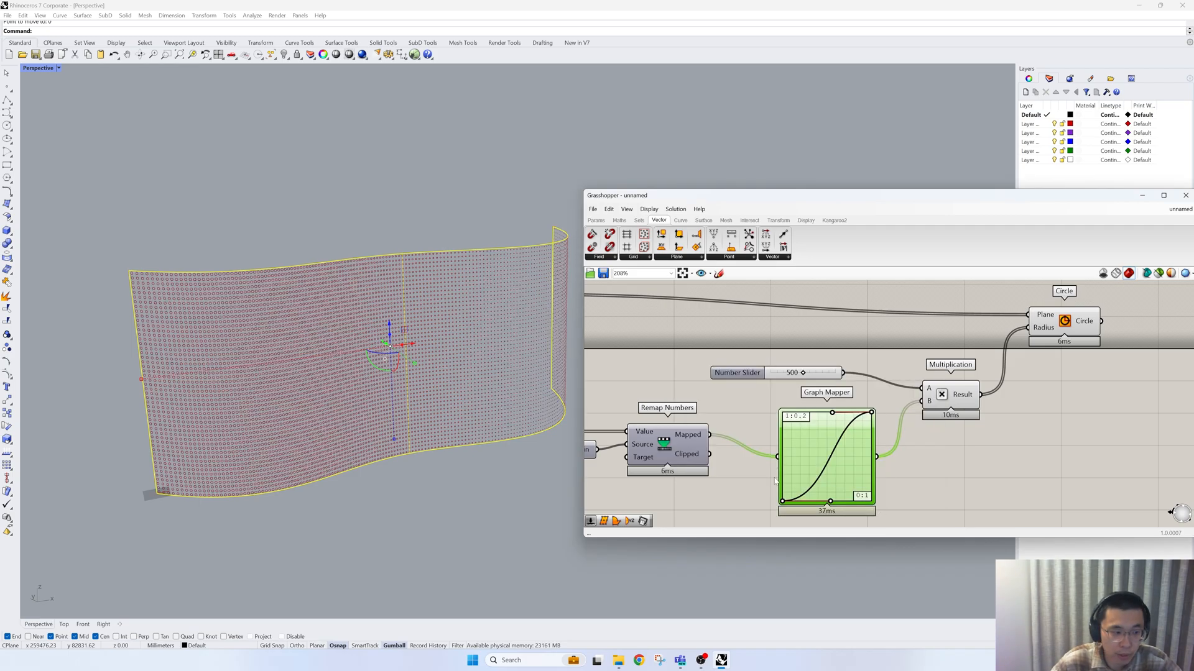
- Reshape the Bezier graph into a curve that starts flat and rises steeply at the end, and check the circles' gradation
right_drag(370, 392, 608, 326)
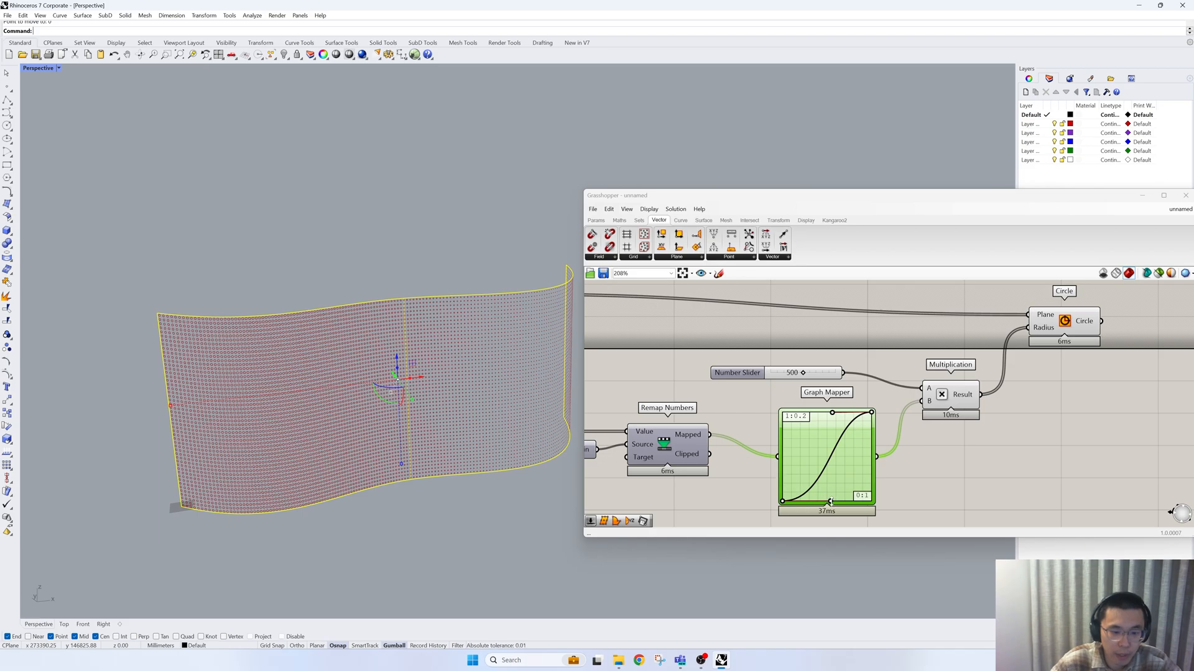
mouse_move(831, 503)
mouse_down()
mouse_move(785, 438)
mouse_move(833, 494)
mouse_move(817, 498)
mouse_move(847, 501)
mouse_up()
drag(833, 413, 862, 430)
right_drag(563, 413, 413, 421)
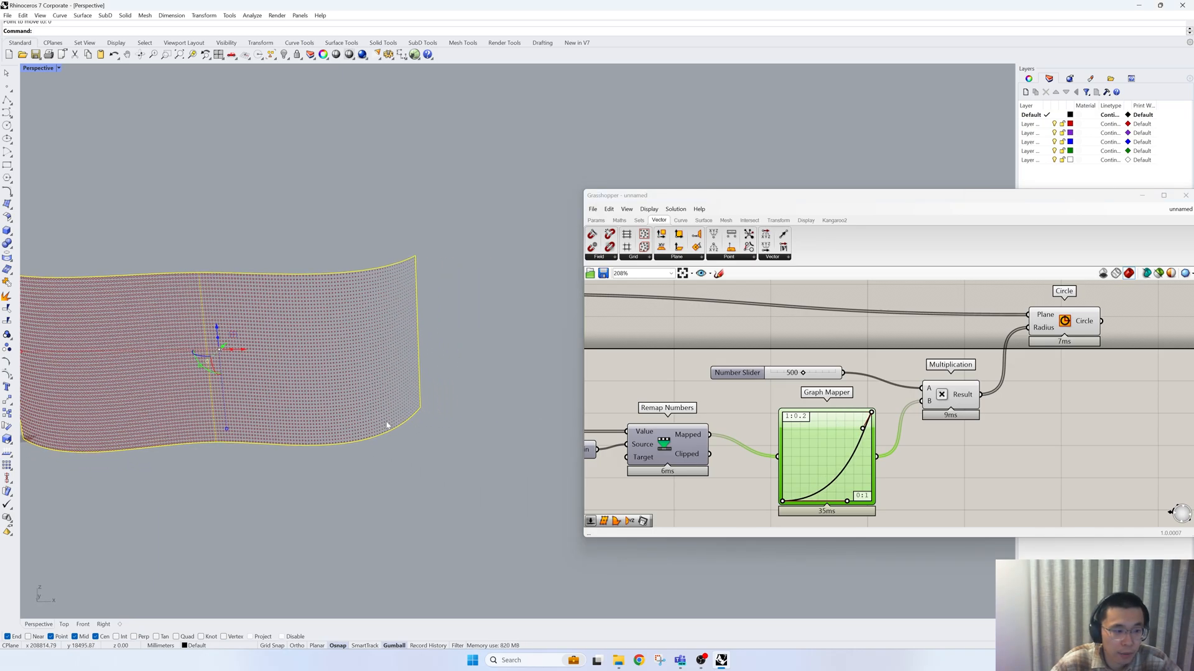
shift+right_drag(498, 354, 751, 386)
- Set the radius slider to 466 and check the circles on the surface
drag(802, 373, 796, 376)
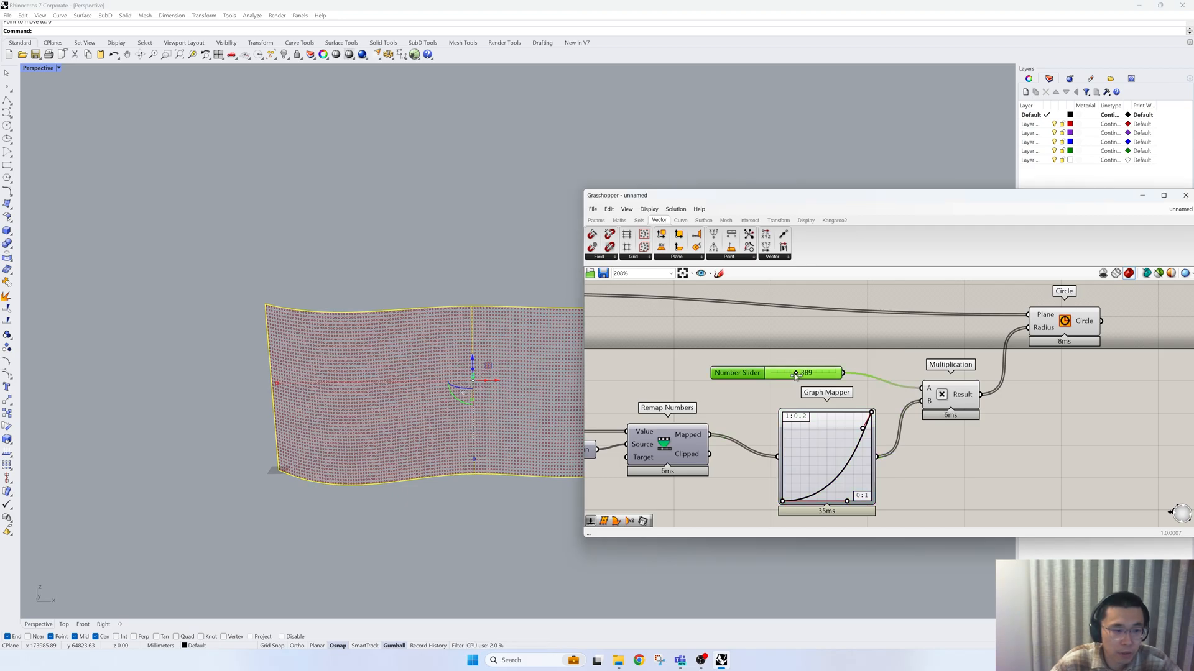
right_drag(420, 435, 362, 416)
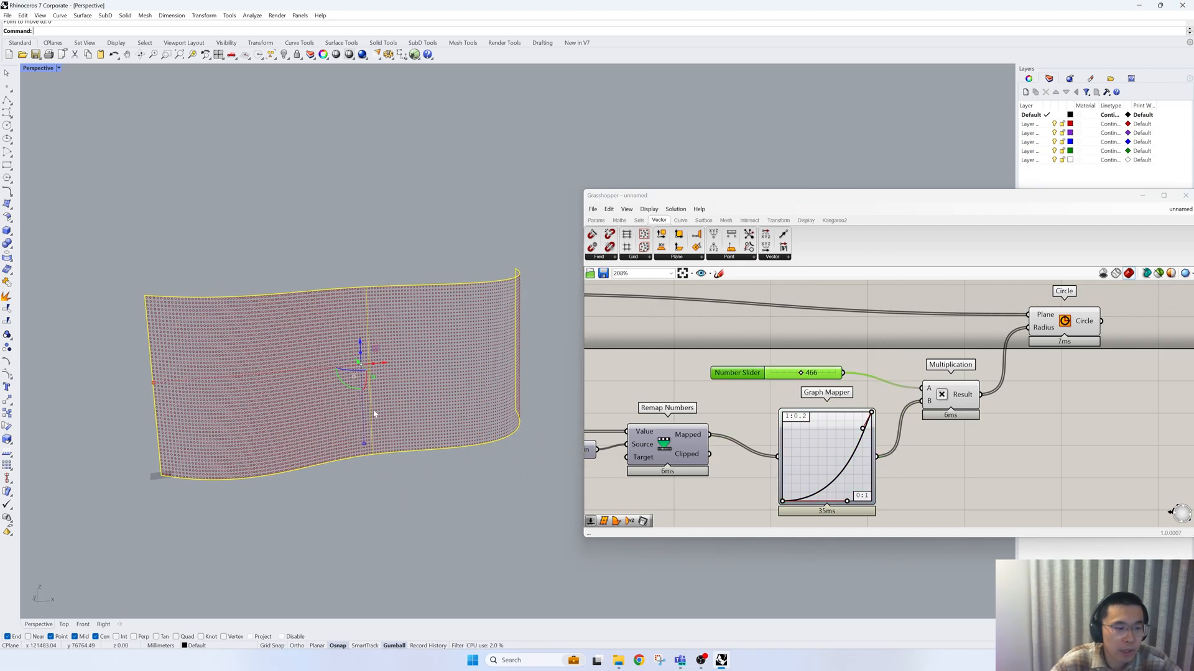
scroll(952, 415, down, 3)
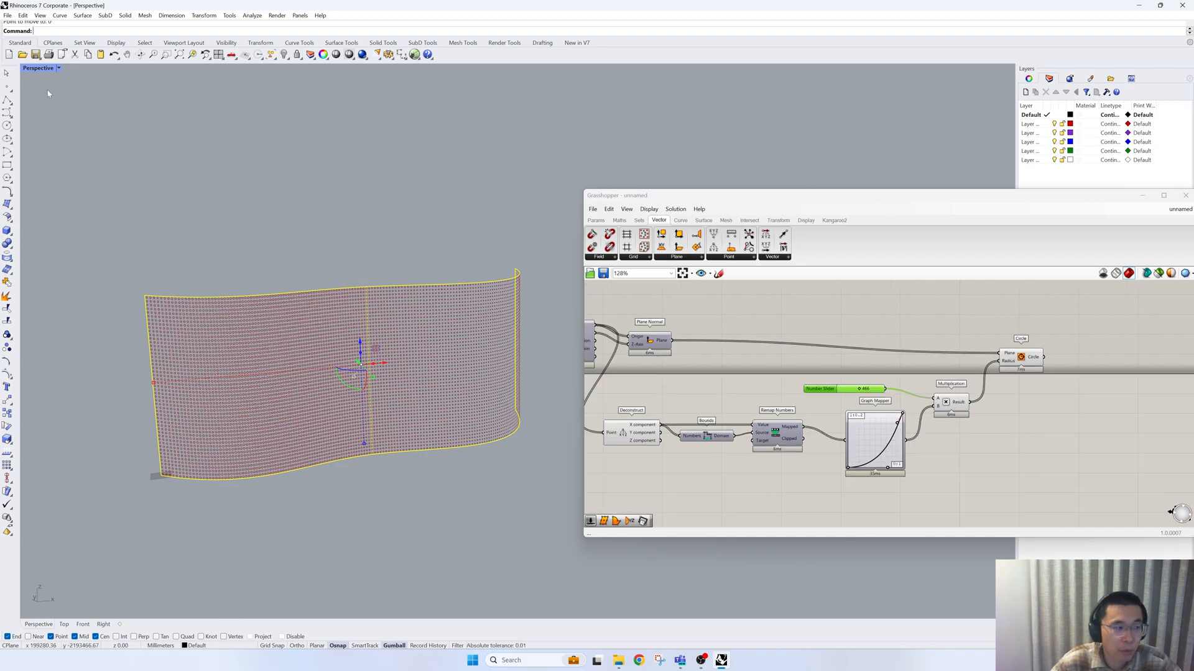
- Maximize the Front viewport instead of Perspective, frame the whole surface and deselect it
double_click(41, 70)
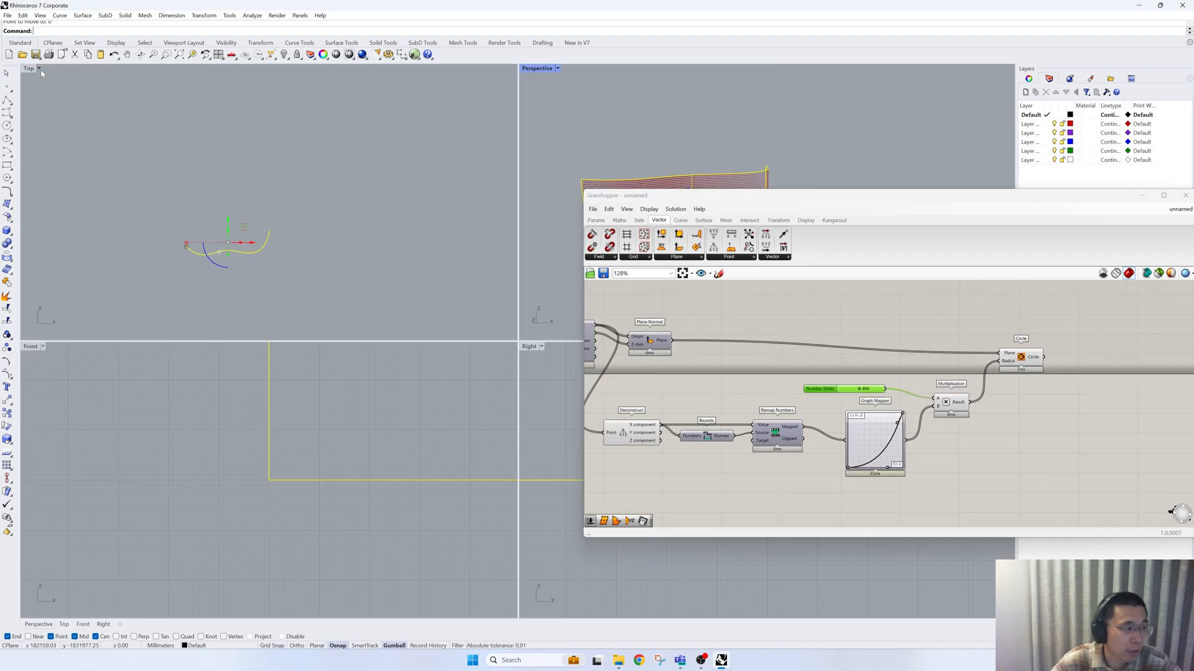
double_click(30, 346)
scroll(230, 442, down, 5)
scroll(301, 421, down, 4)
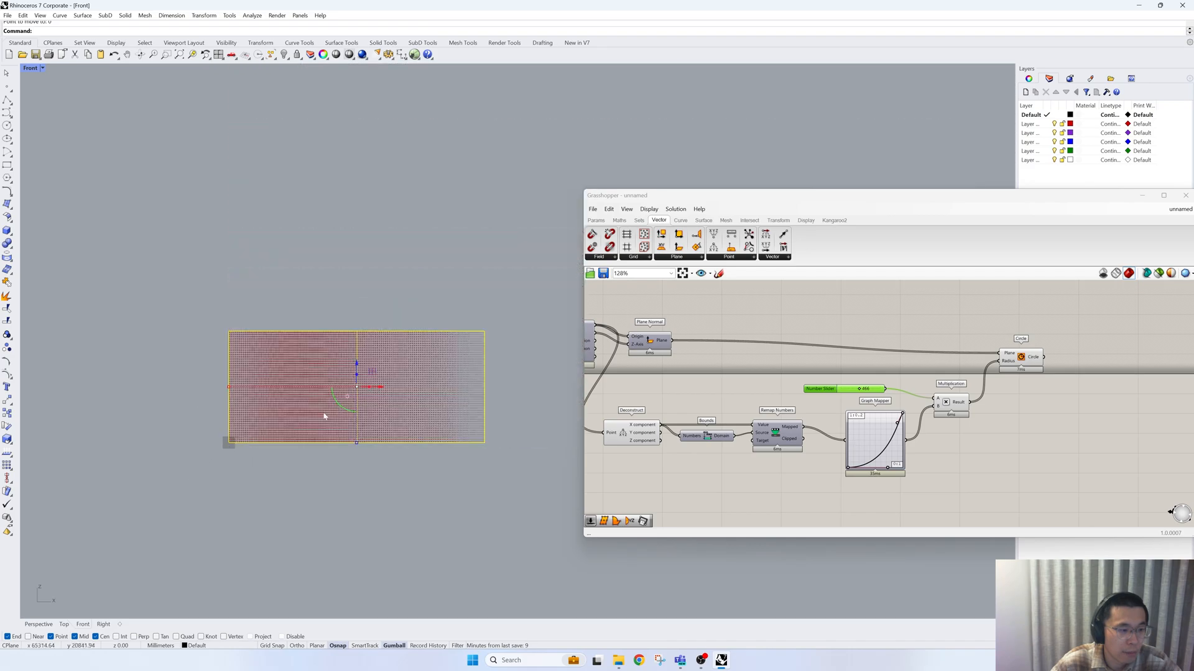
scroll(396, 403, up, 2)
key(Escape)
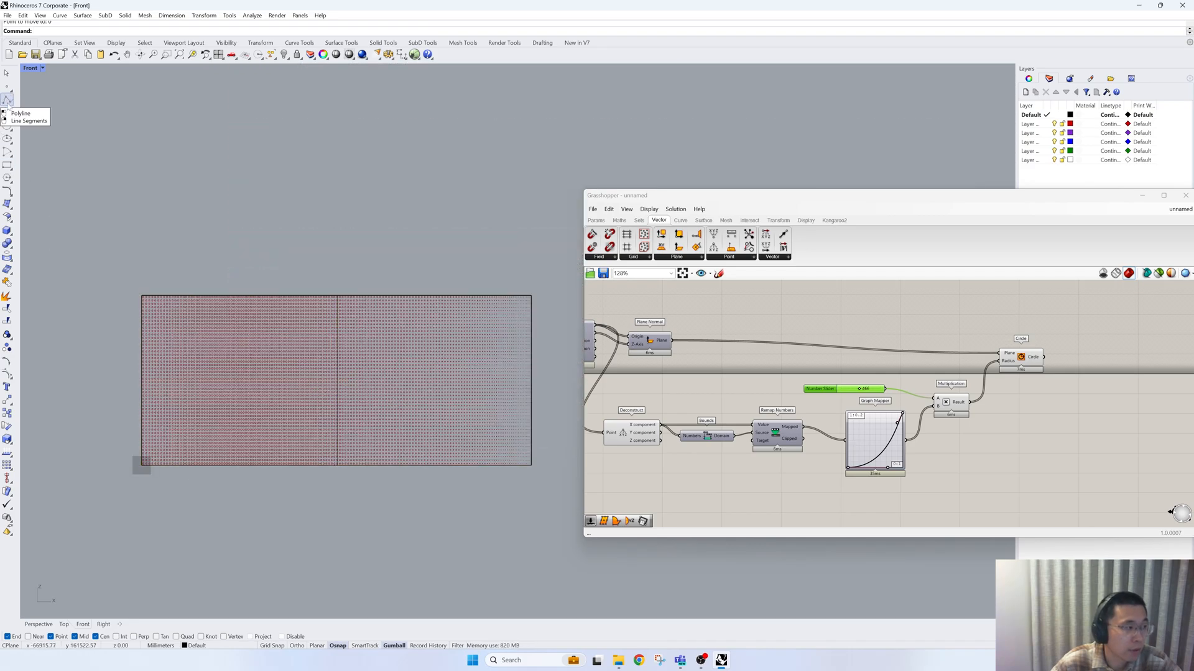
- Draw a wavy degree-3 curve with five control points across the surface in the Front view, extending past both side edges
click(7, 113)
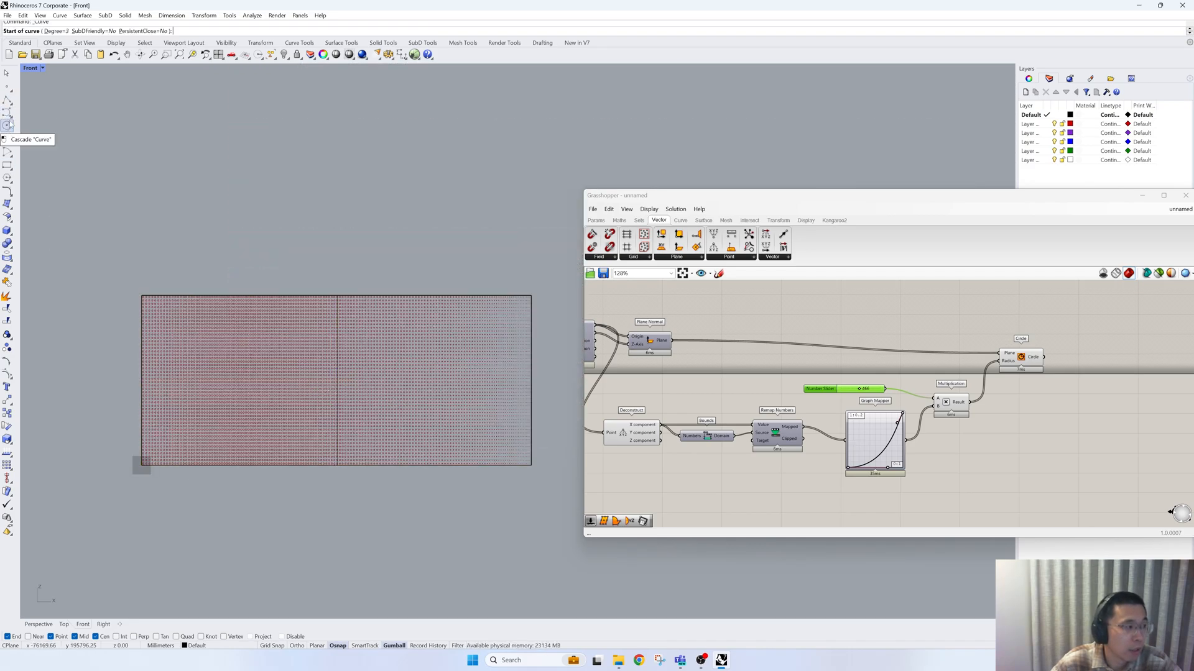
click(88, 334)
click(224, 470)
click(379, 344)
click(528, 426)
click(567, 390)
key(Return)
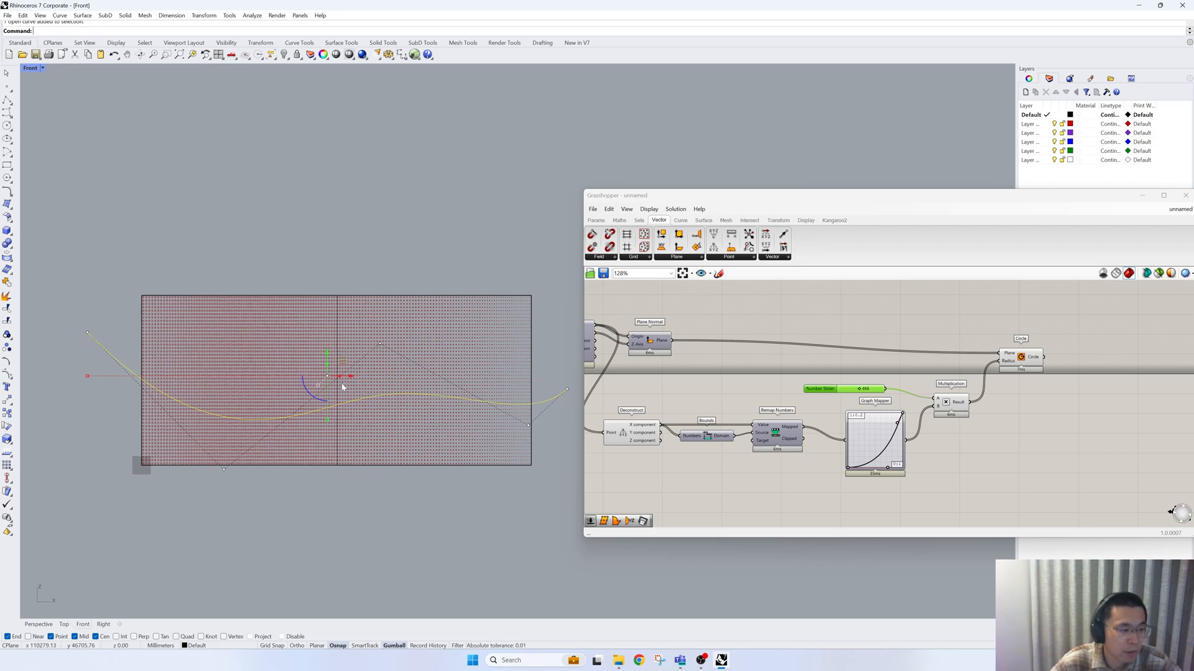
- Try to pull the selected wavy curve onto the curved surface, working in the maximized Perspective view
double_click(32, 68)
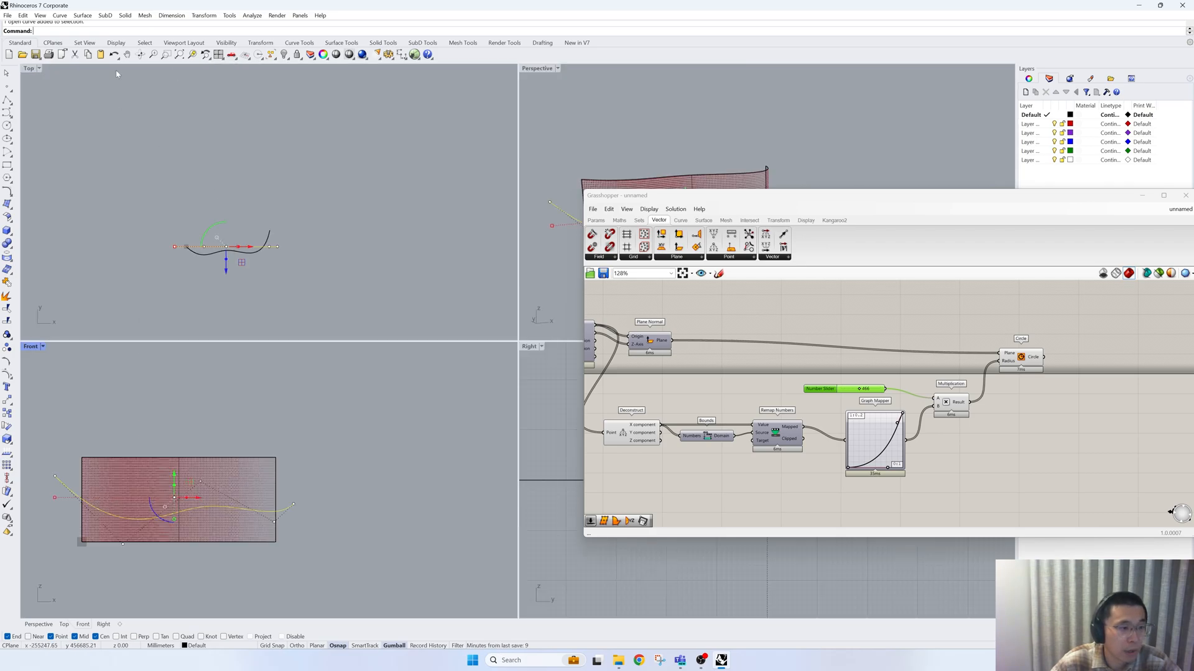
double_click(541, 73)
right_drag(486, 264, 477, 313)
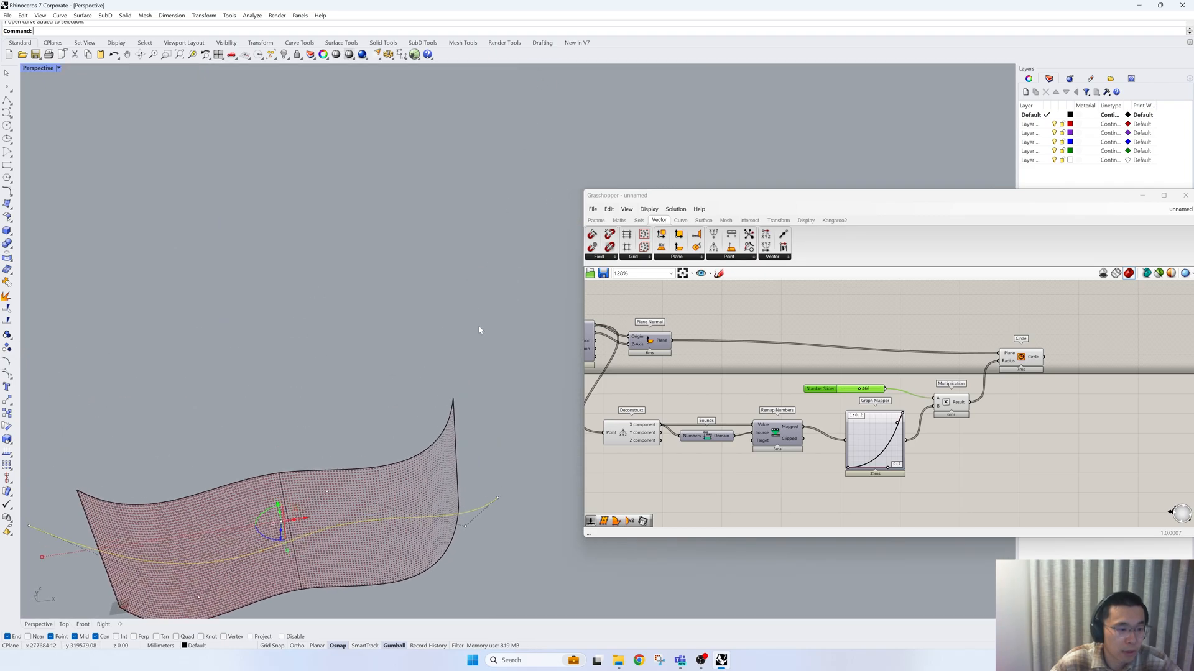
click(452, 424)
right_drag(452, 423, 511, 422)
click(533, 447)
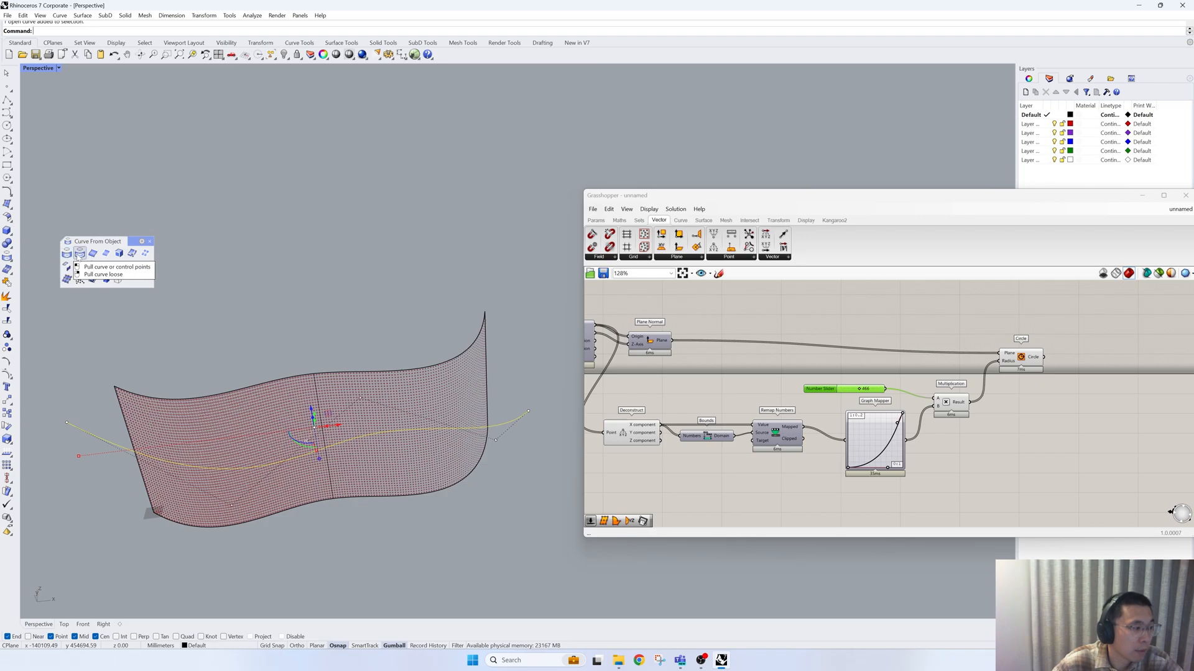
click(79, 253)
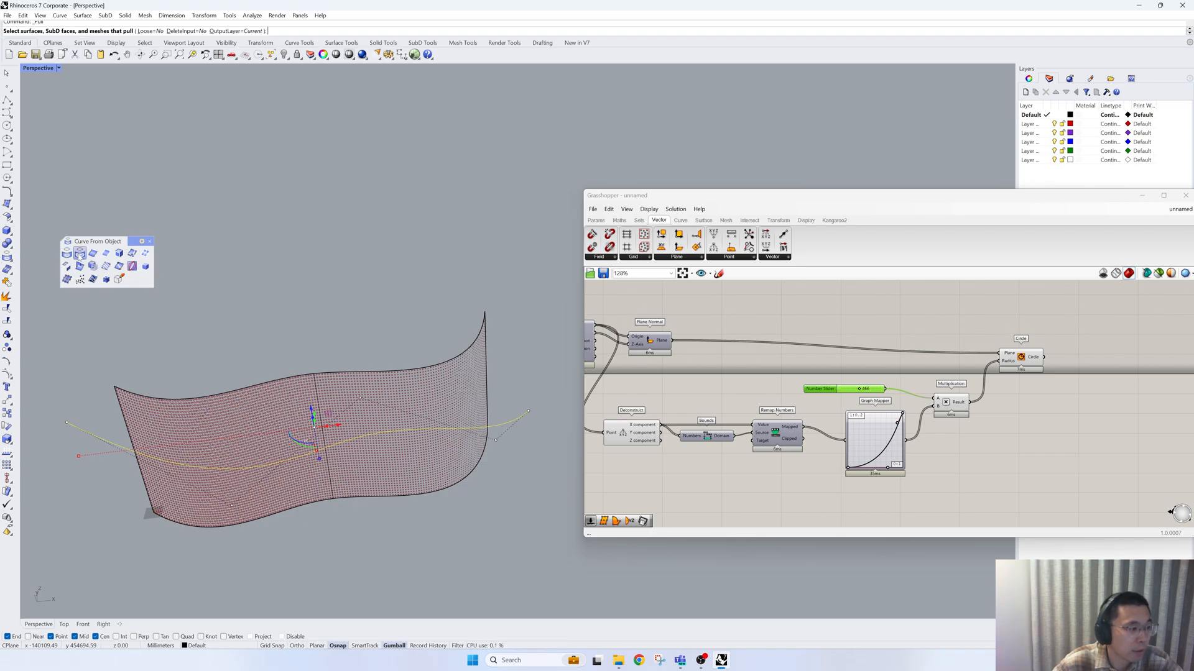
click(469, 352)
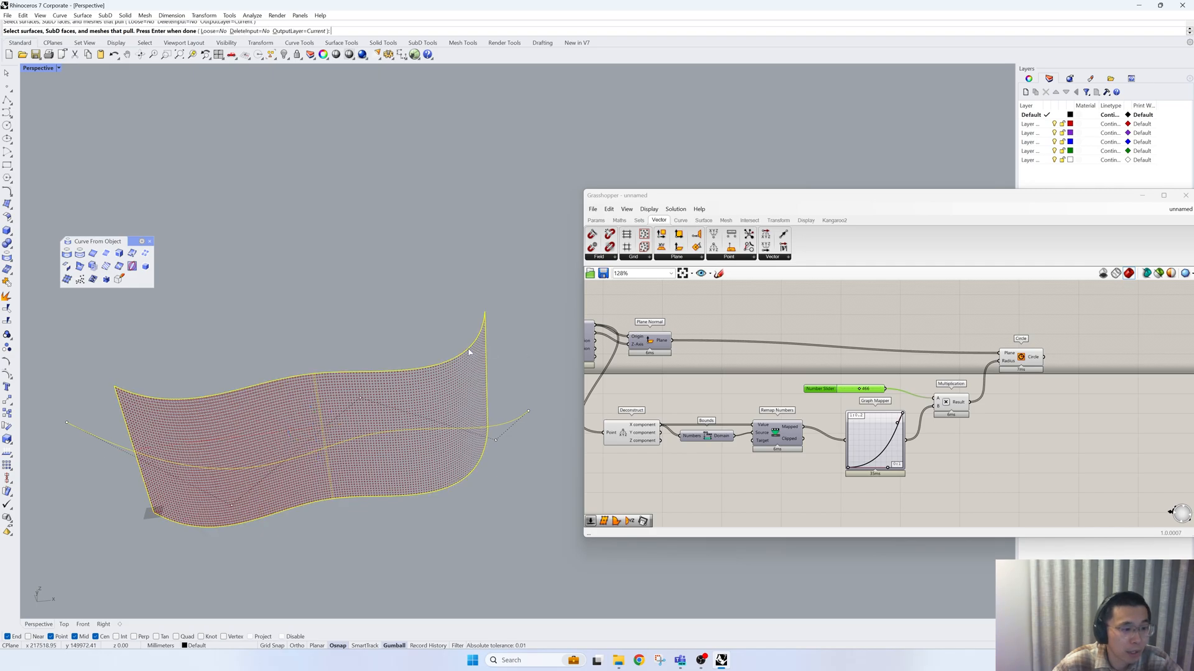
key(Return)
- Delete the original wavy curve, inspect the pulled one, and undo both the deletion and the pull
right_drag(511, 408, 395, 449)
click(427, 470)
key(Delete)
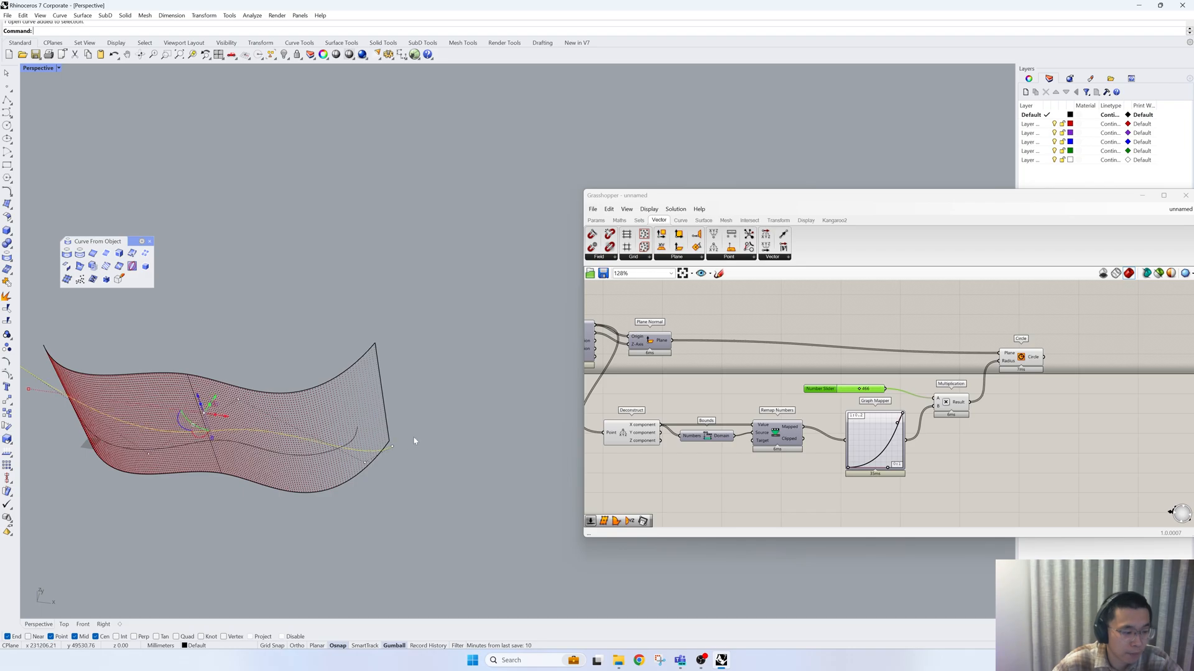
right_drag(413, 440, 437, 401)
key(ctrl+z)
key(ctrl+z)
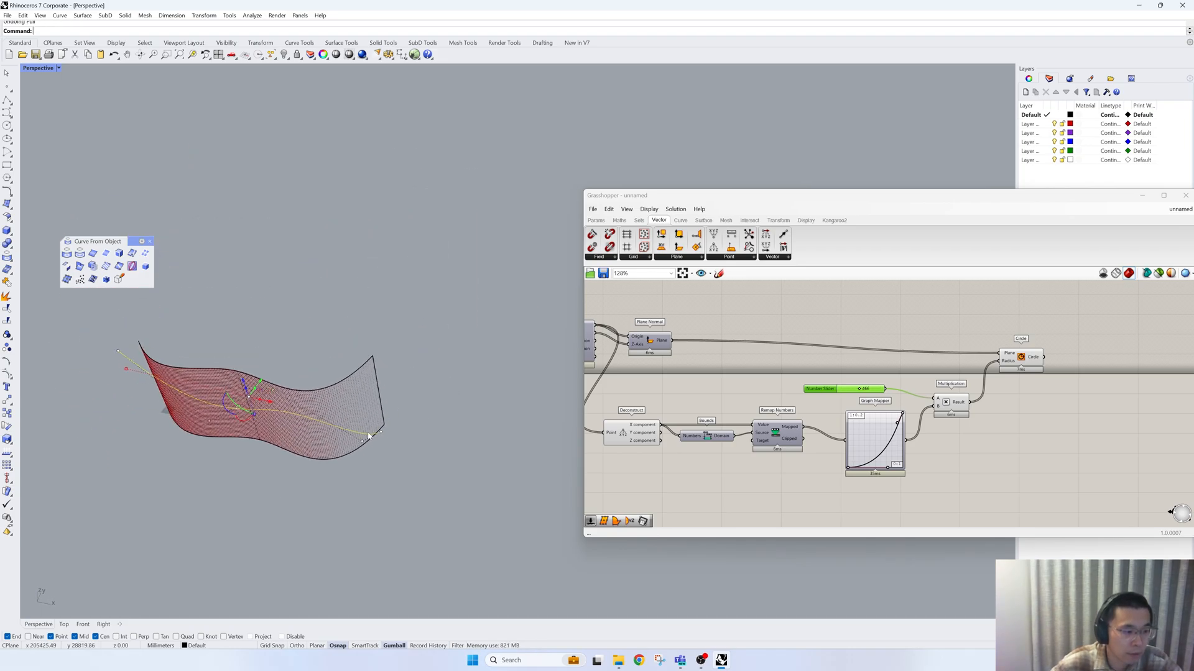
- Stretch the wavy curve lengthwise in the Top view so both ends reach far beyond the surface's side edges, and deselect it
right_drag(235, 416, 239, 426)
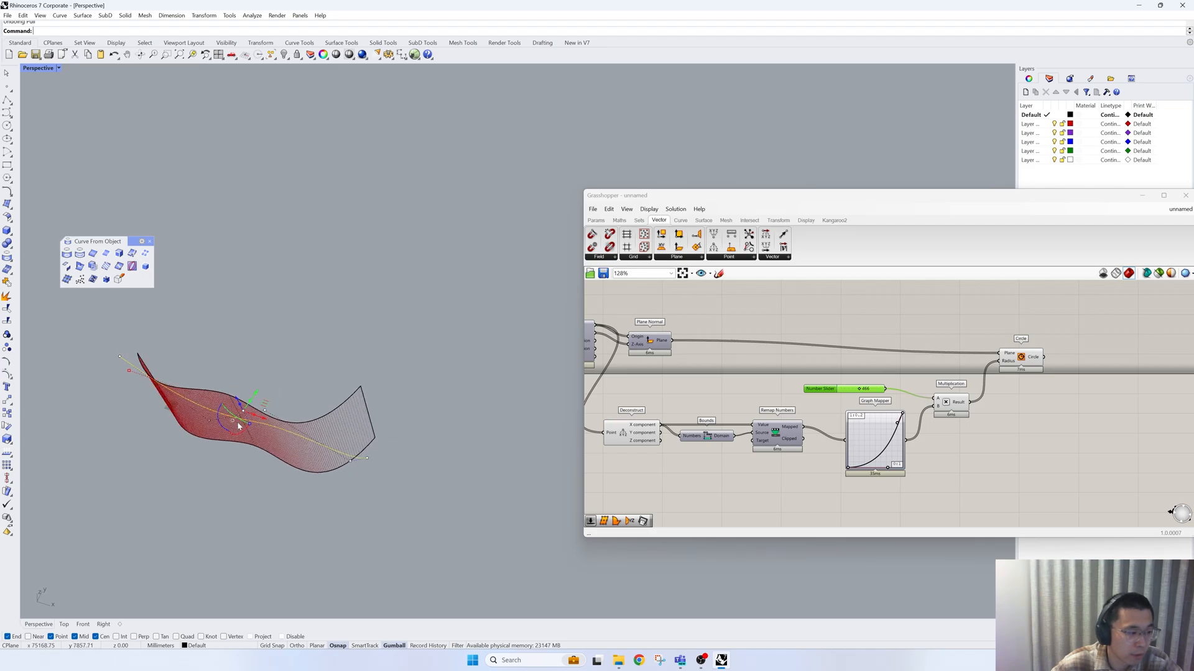
double_click(41, 71)
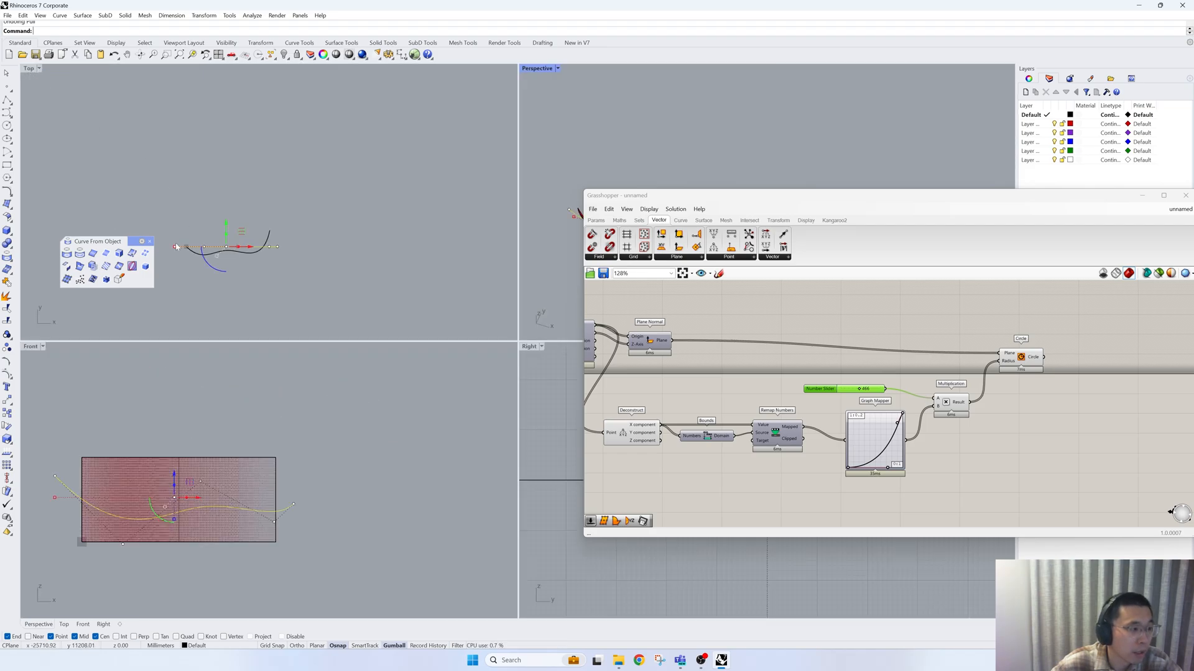
scroll(177, 246, up, 4)
scroll(366, 269, down, 4)
scroll(239, 256, up, 4)
click(309, 295)
click(364, 260)
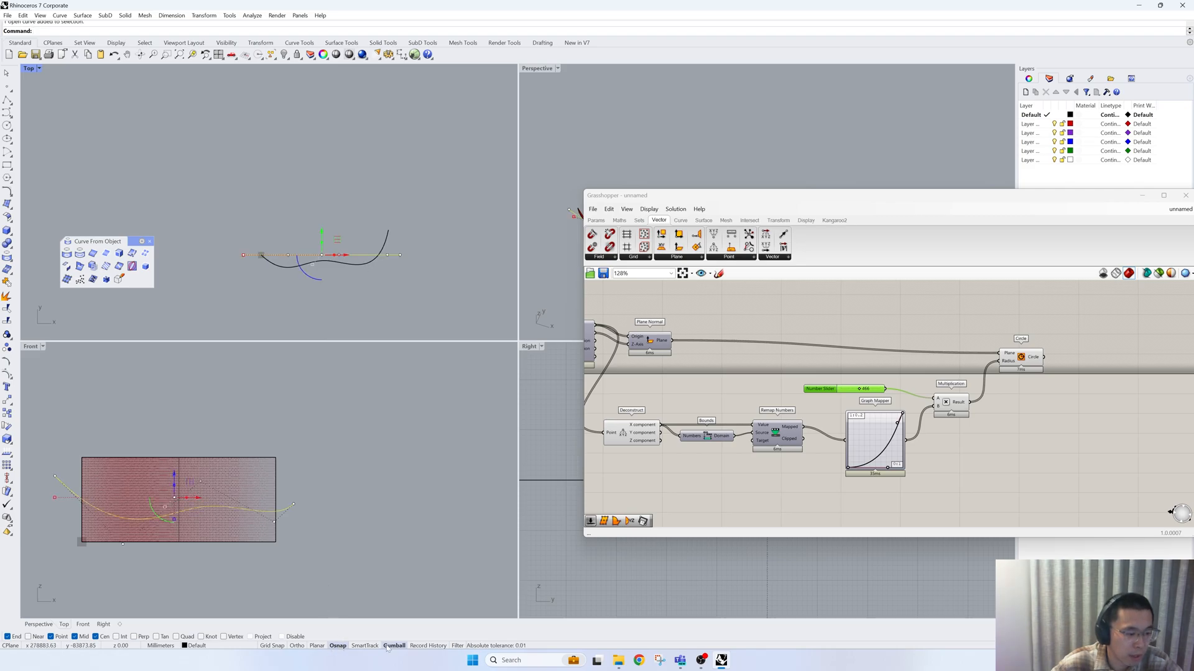
drag(243, 256, 163, 255)
click(399, 294)
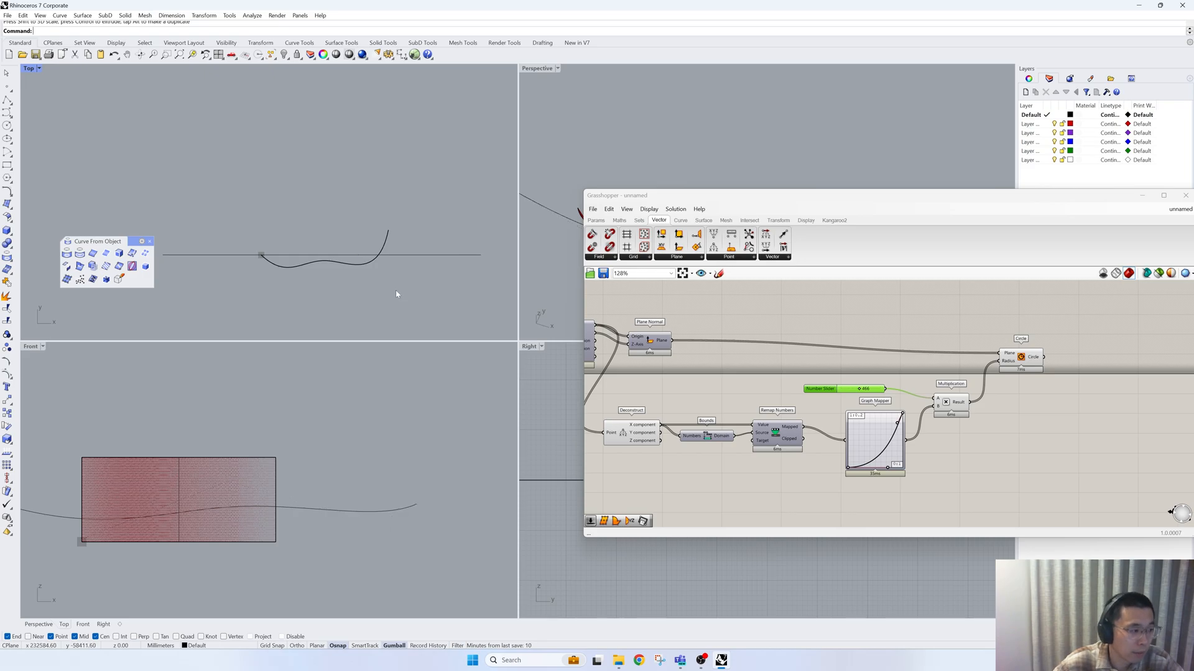
- Pull the stretched wavy curve onto the curved surface
click(79, 253)
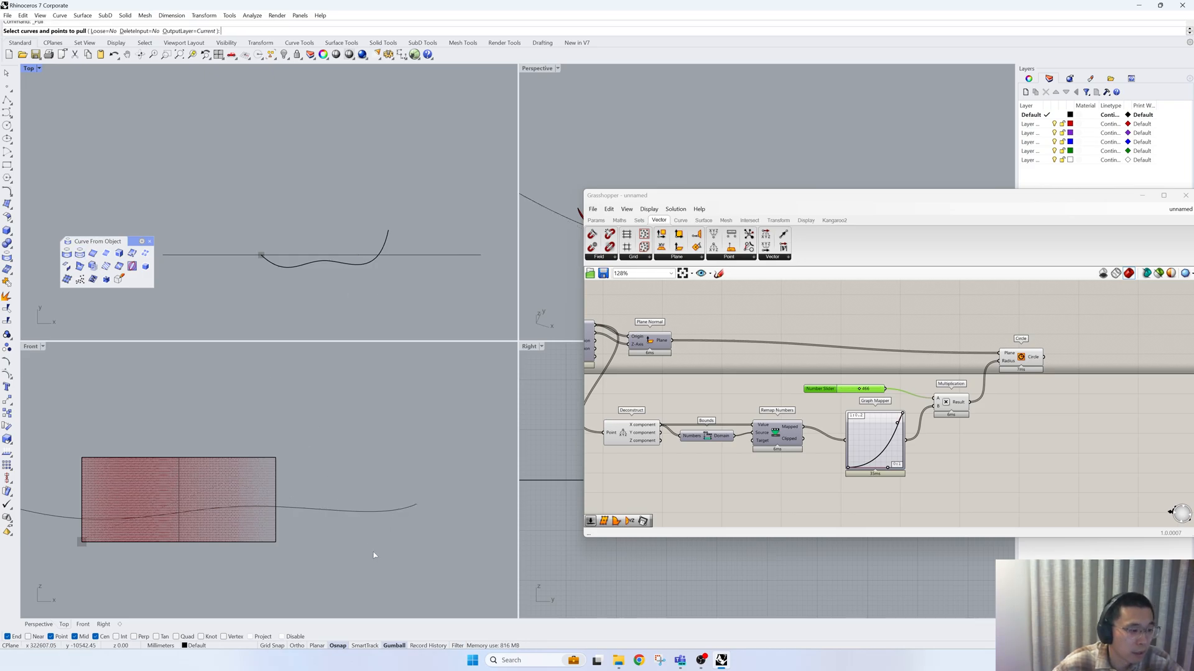
click(370, 511)
click(277, 465)
click(341, 413)
right_click(402, 296)
click(254, 458)
right_click(255, 460)
- Delete the original stretched curve, keeping only the curve pulled onto the surface
right_drag(382, 274, 395, 202)
click(433, 190)
click(435, 177)
key(Delete)
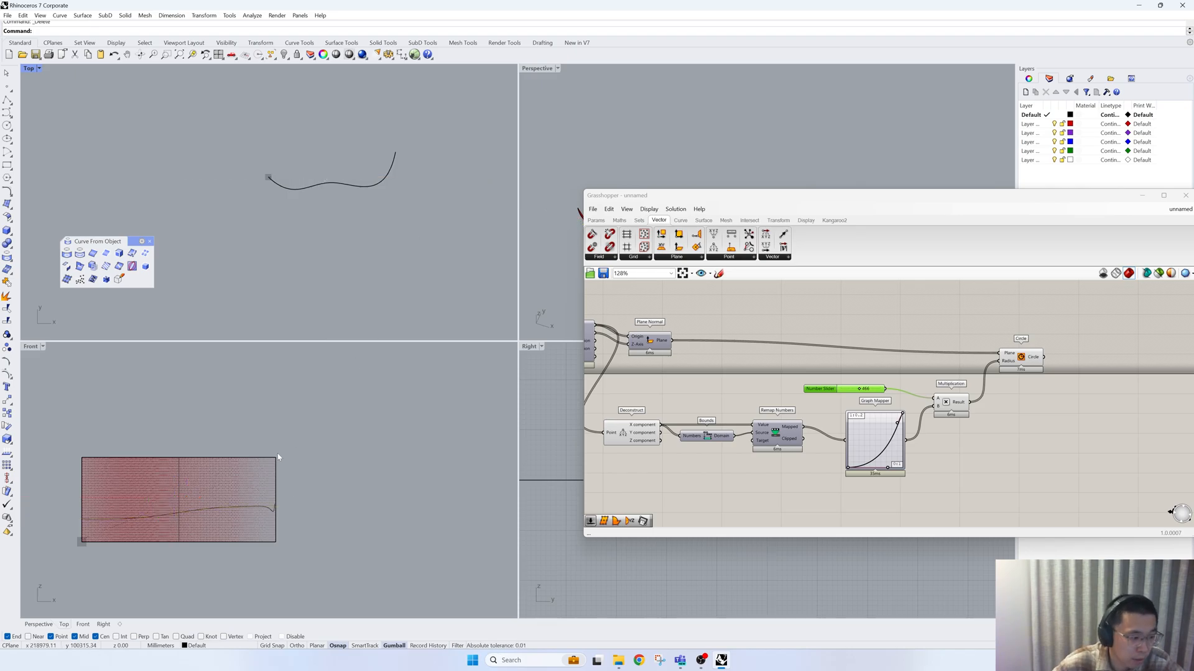
- Add a Curve parameter to the Grasshopper canvas and assign the curve lying on the surface to it
click(235, 510)
scroll(881, 440, down, 2)
double_click(885, 469)
text(curve)
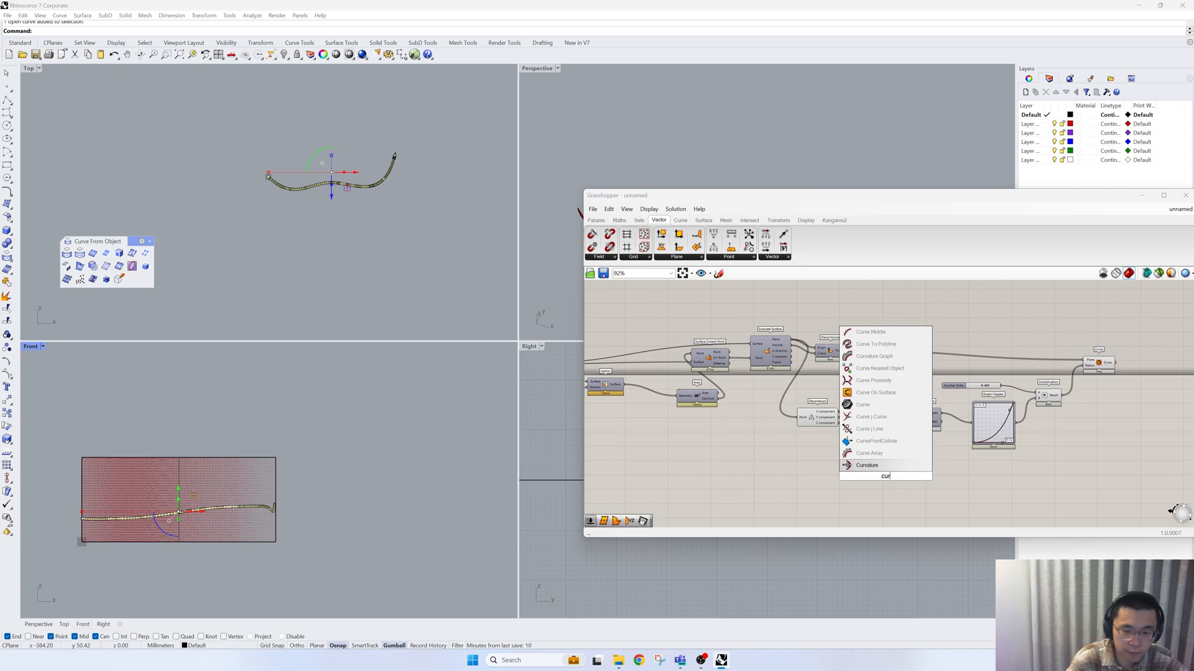
key(Return)
right_click(884, 477)
click(908, 573)
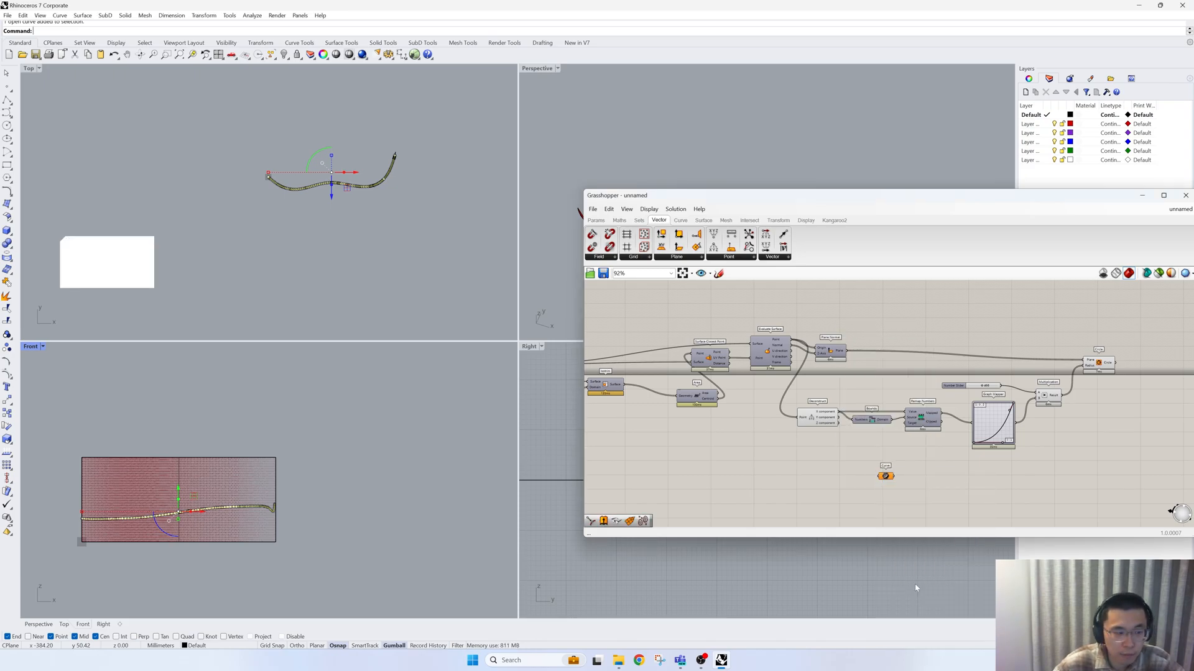
- Rebuild the pulled curve with 10 points and degree 3, deleting the input curve
double_click(529, 70)
right_drag(438, 307, 485, 383)
scroll(456, 336, up, 3)
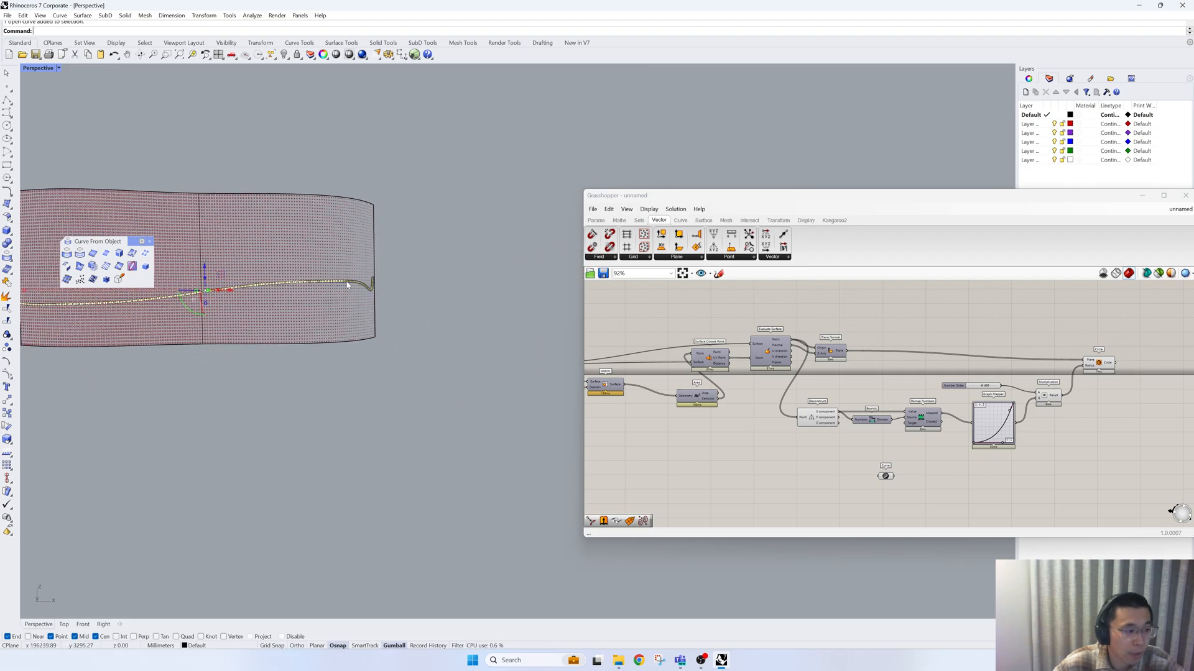
right_drag(339, 314, 412, 364)
text(rebuild)
key(Return)
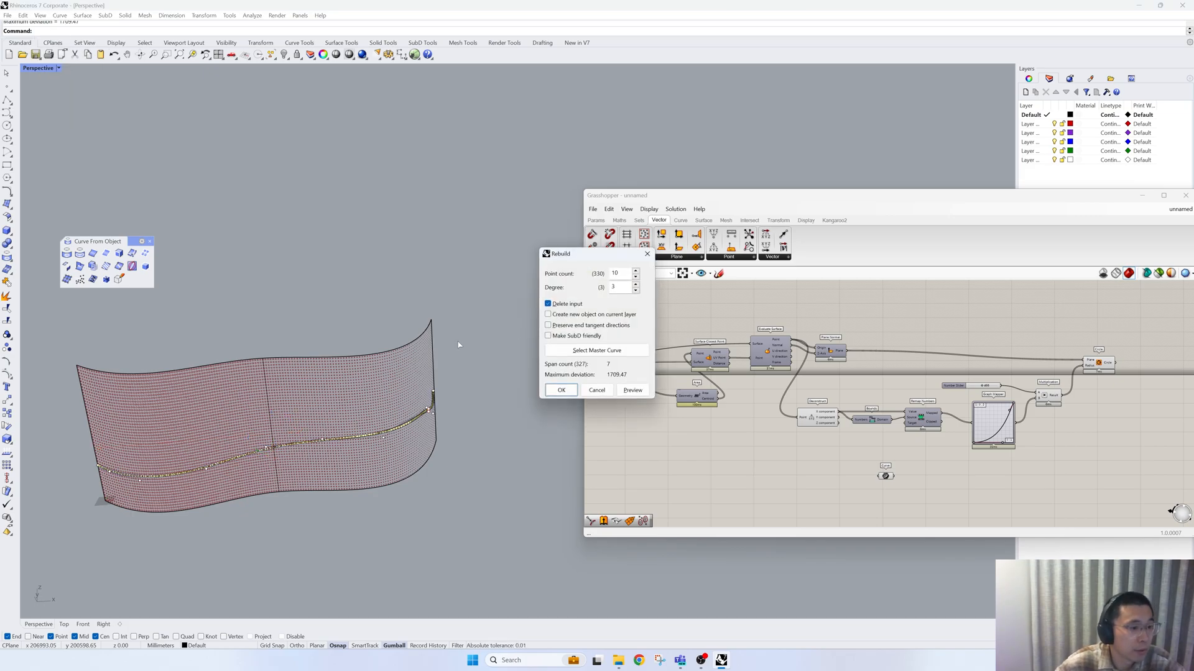
click(560, 389)
- Move the rebuilt curve's control points to form a dip in one half of the surface and a high crest in the other
right_drag(561, 390, 251, 289)
drag(339, 198, 392, 329)
drag(364, 289, 364, 238)
drag(210, 187, 241, 341)
right_drag(166, 339, 360, 336)
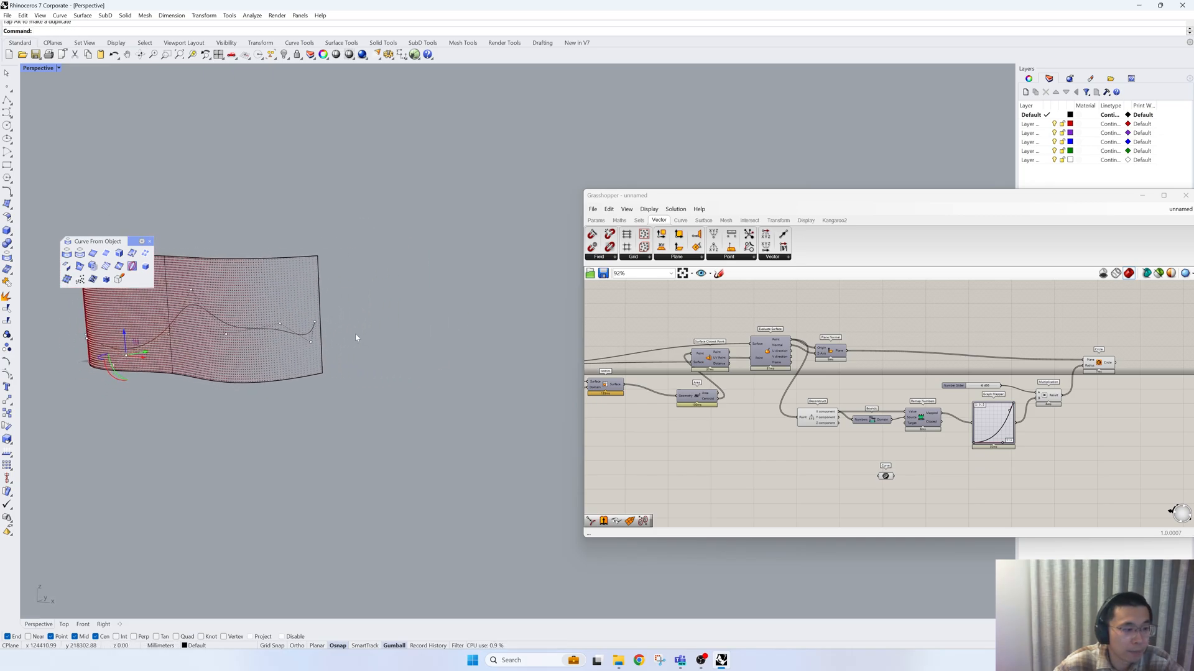
drag(266, 227, 303, 329)
drag(335, 229, 322, 342)
click(314, 322)
key(Escape)
key(Escape)
right_drag(311, 363, 423, 350)
- Add a Curve Closest Point component and feed it the Curve parameter and the points from Evaluate Surface
right_drag(825, 428, 796, 406)
scroll(825, 424, up, 2)
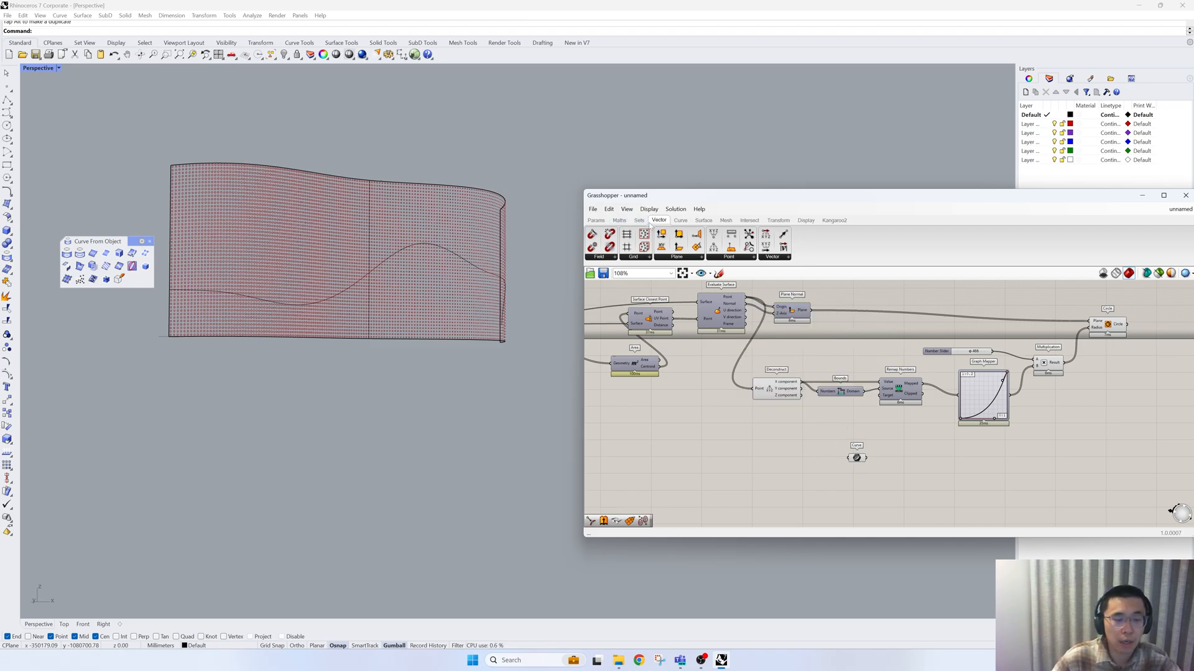
click(681, 220)
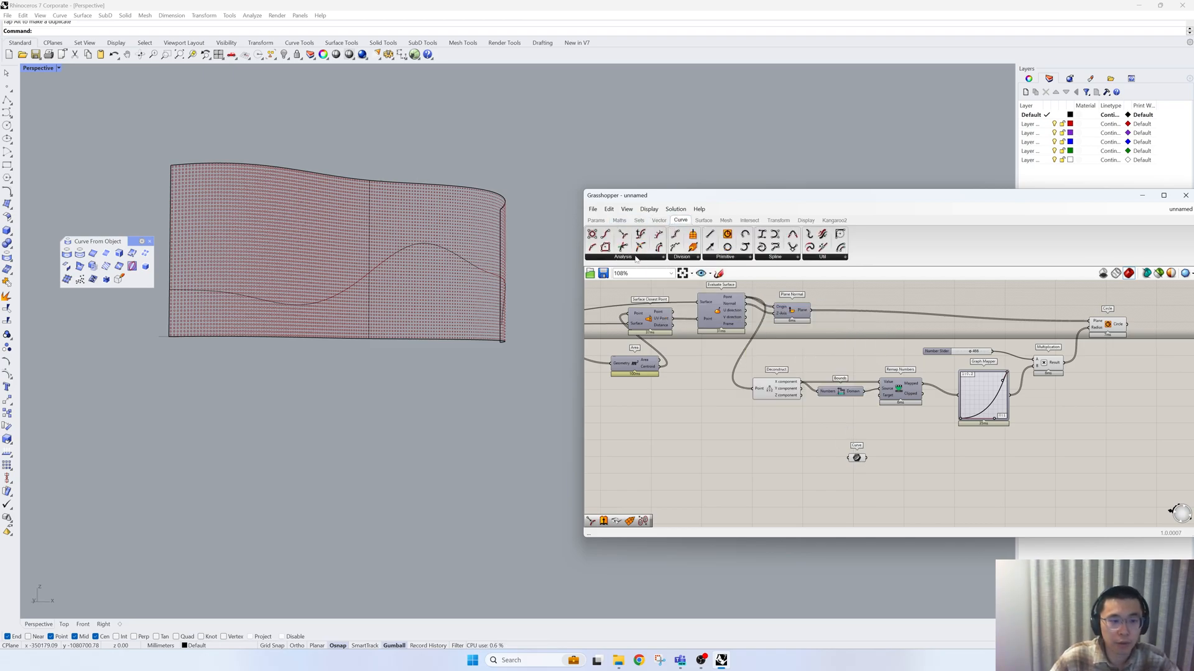
click(623, 257)
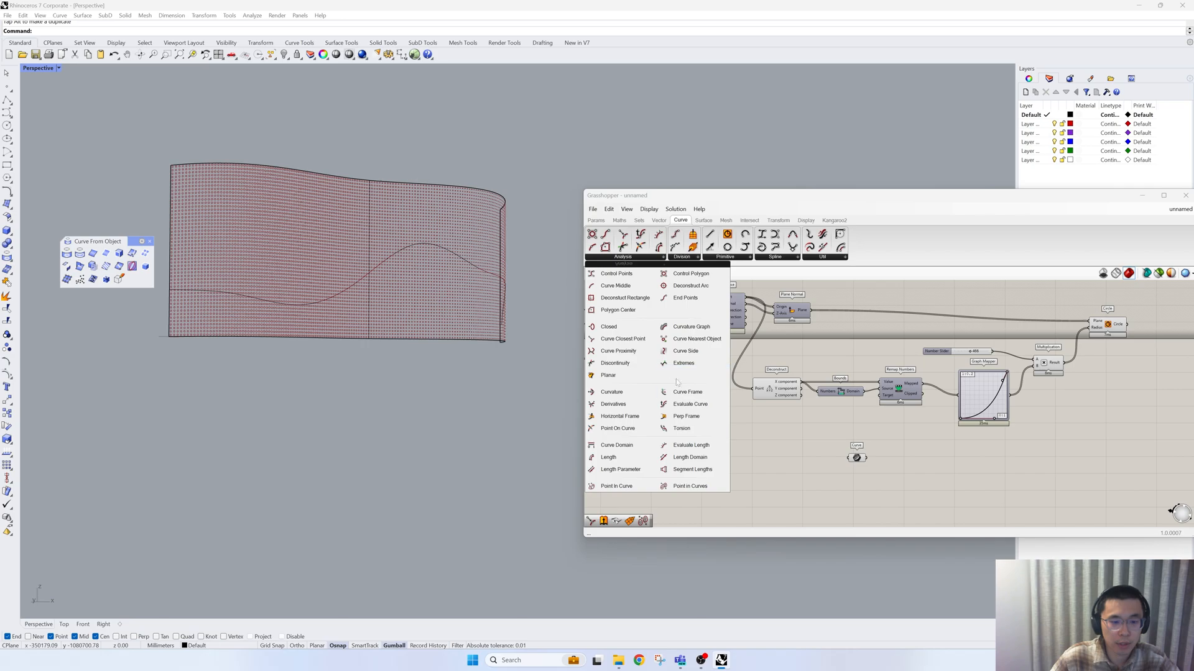
click(623, 339)
click(914, 473)
drag(857, 459, 898, 483)
drag(746, 298, 765, 434)
- Duplicate the Bounds and Remap Numbers pair and feed both copies with the Curve Closest Point distances
drag(923, 429, 808, 371)
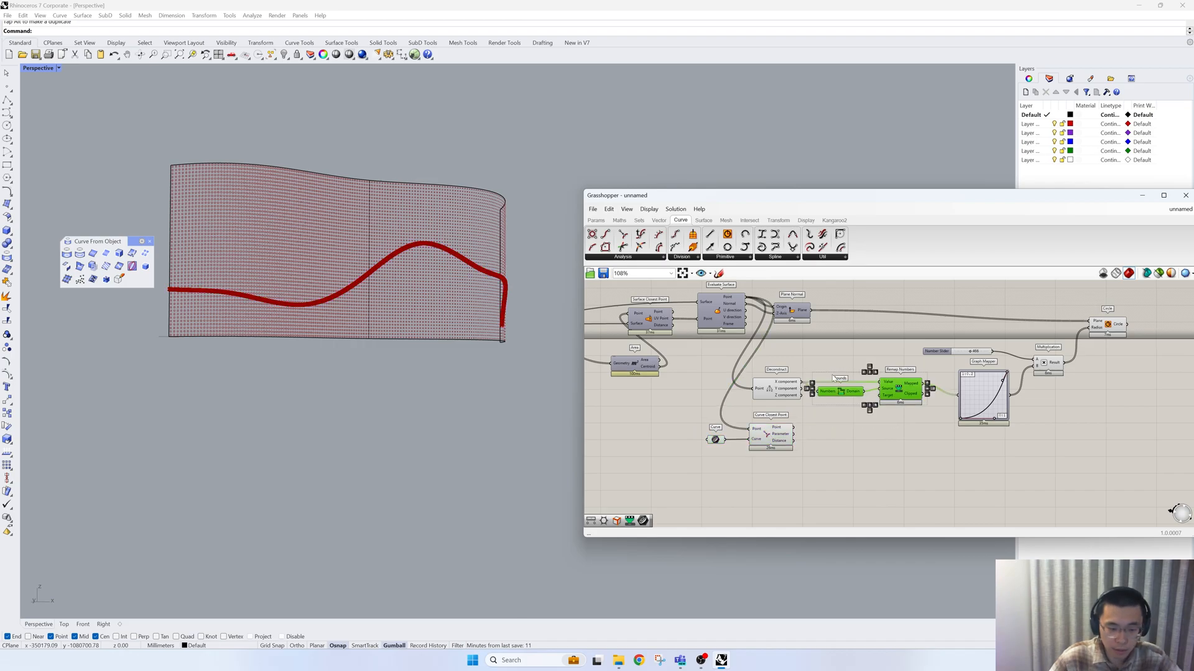
alt+drag(861, 399, 865, 453)
scroll(833, 435, up, 2)
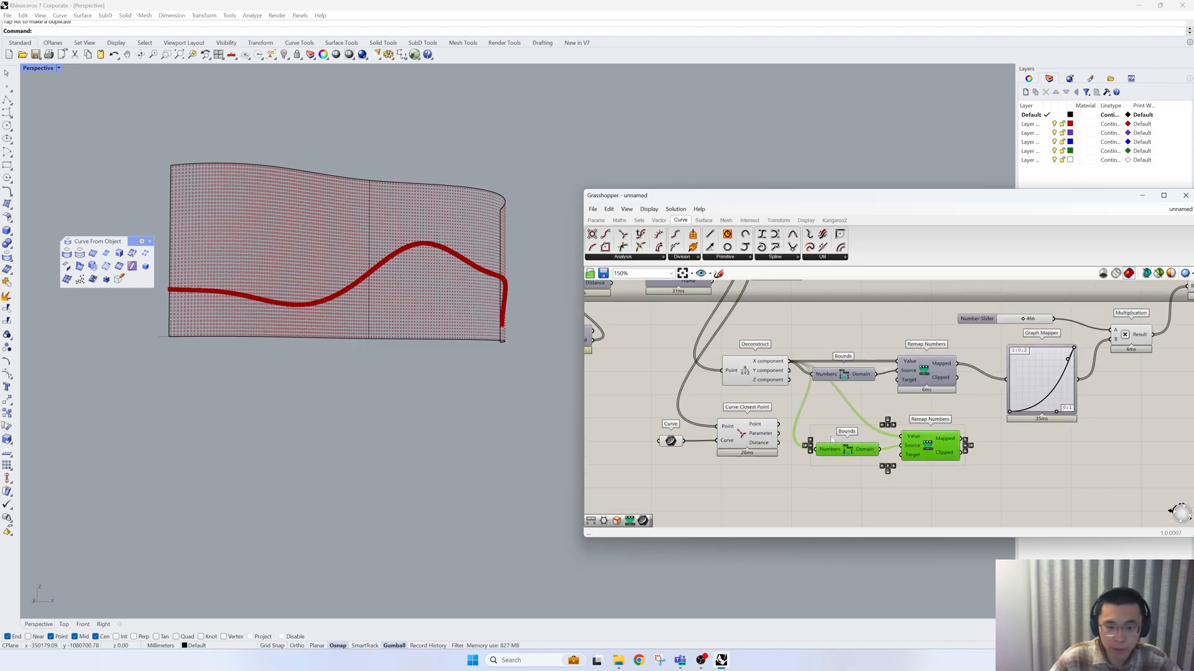
click(776, 410)
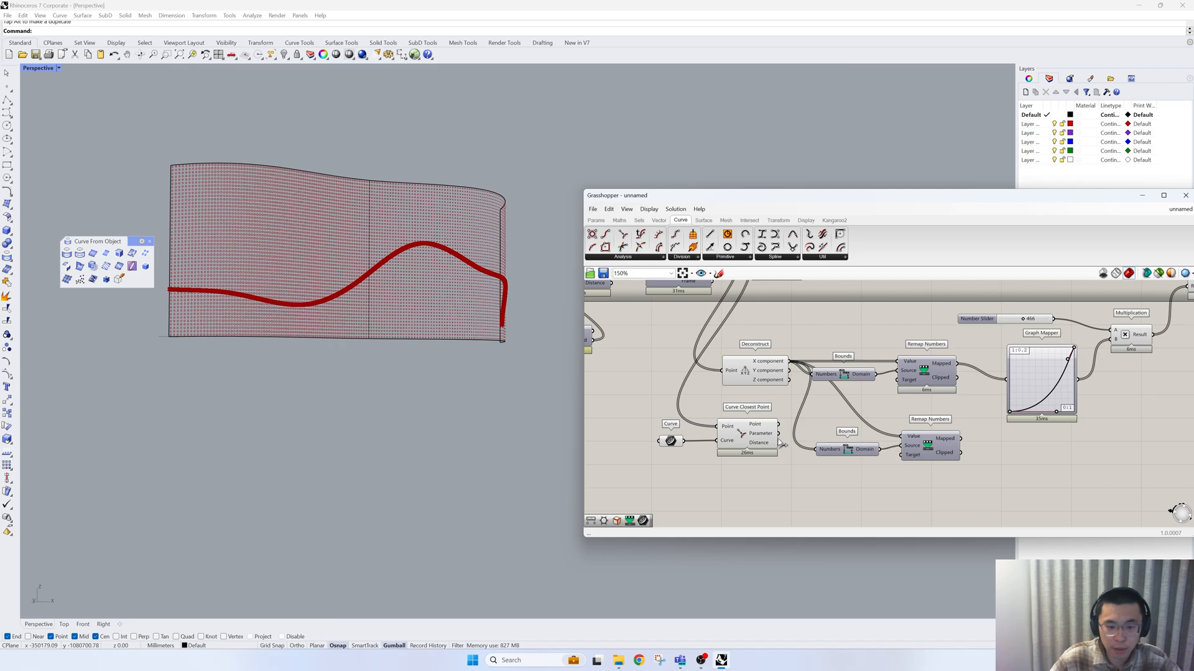
drag(779, 442, 901, 437)
drag(778, 443, 817, 449)
- Duplicate the Graph Mapper and Multiplication components and connect the remapped distances to the copied Graph Mapper
right_drag(874, 449, 724, 440)
drag(1006, 412, 851, 312)
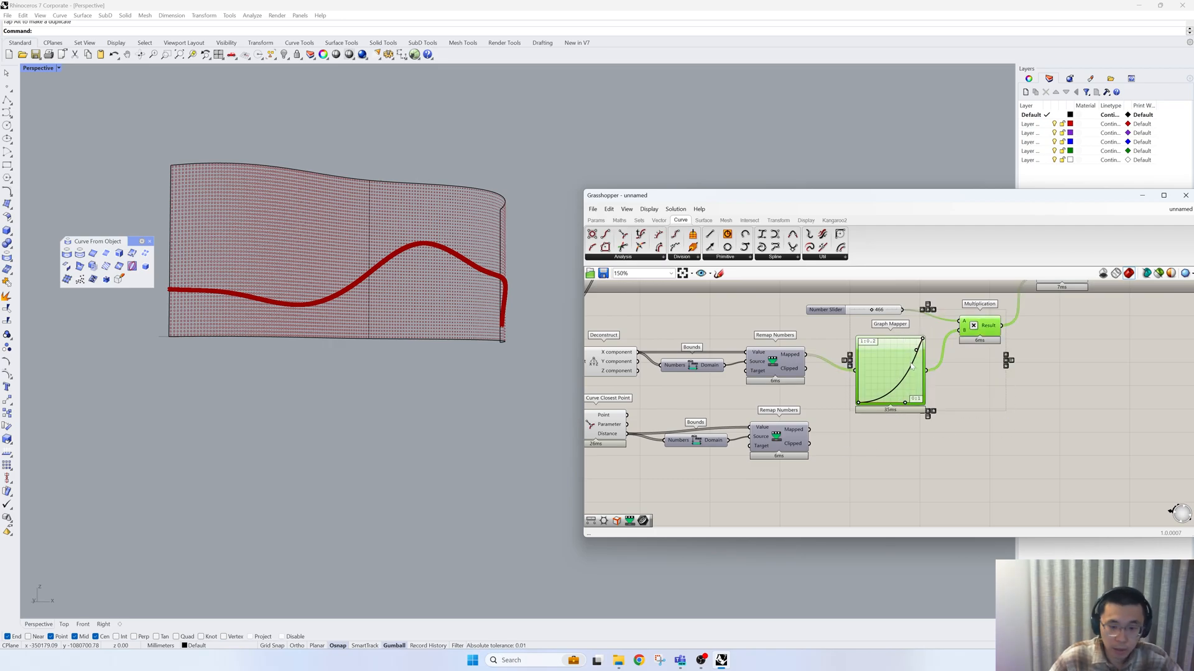
alt+drag(886, 372, 884, 466)
click(815, 437)
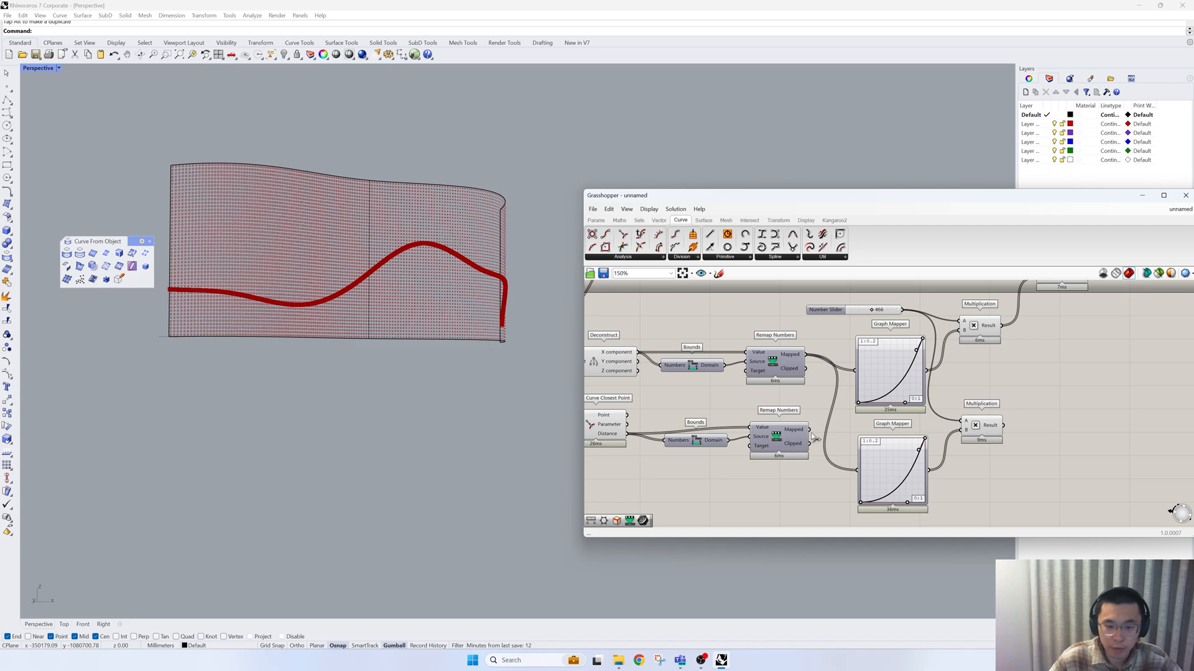
drag(808, 429, 886, 470)
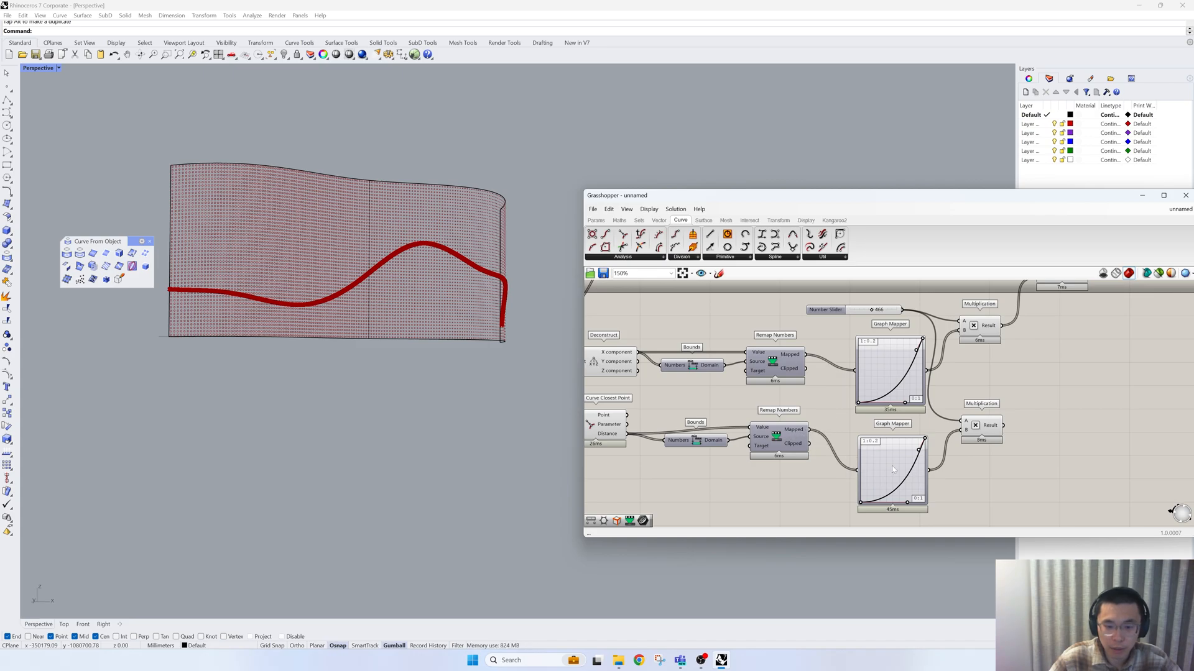
- Place the copied Multiplication after the original one and connect the original's result to its A input
right_drag(974, 445, 966, 460)
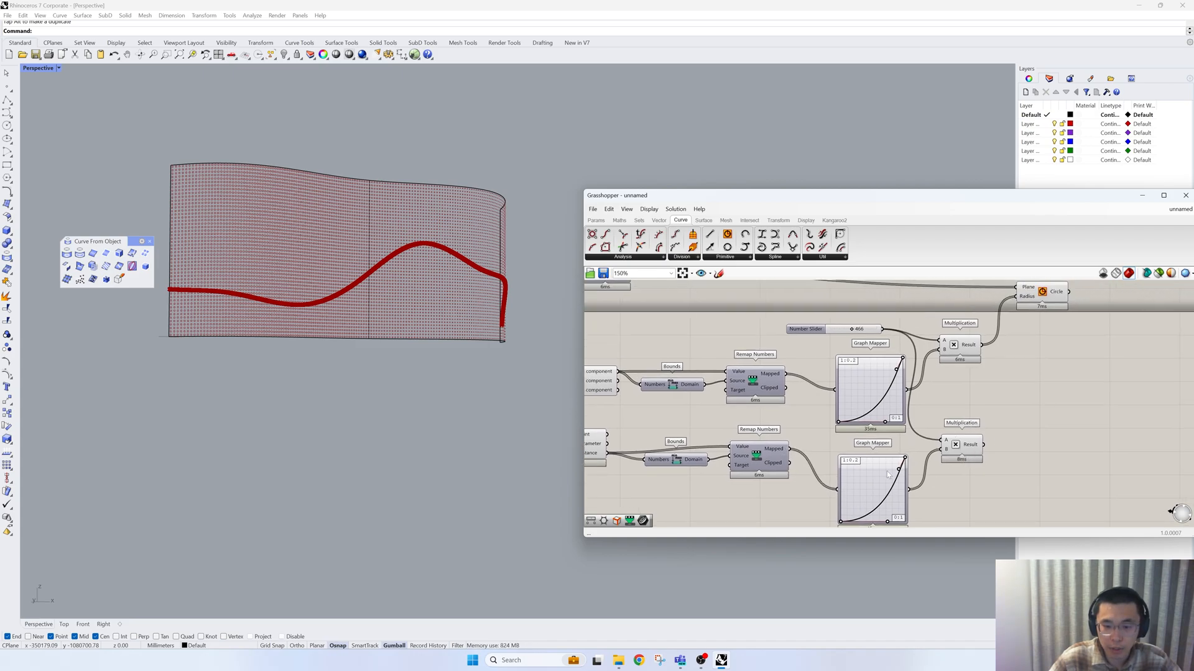
scroll(891, 444, down, 2)
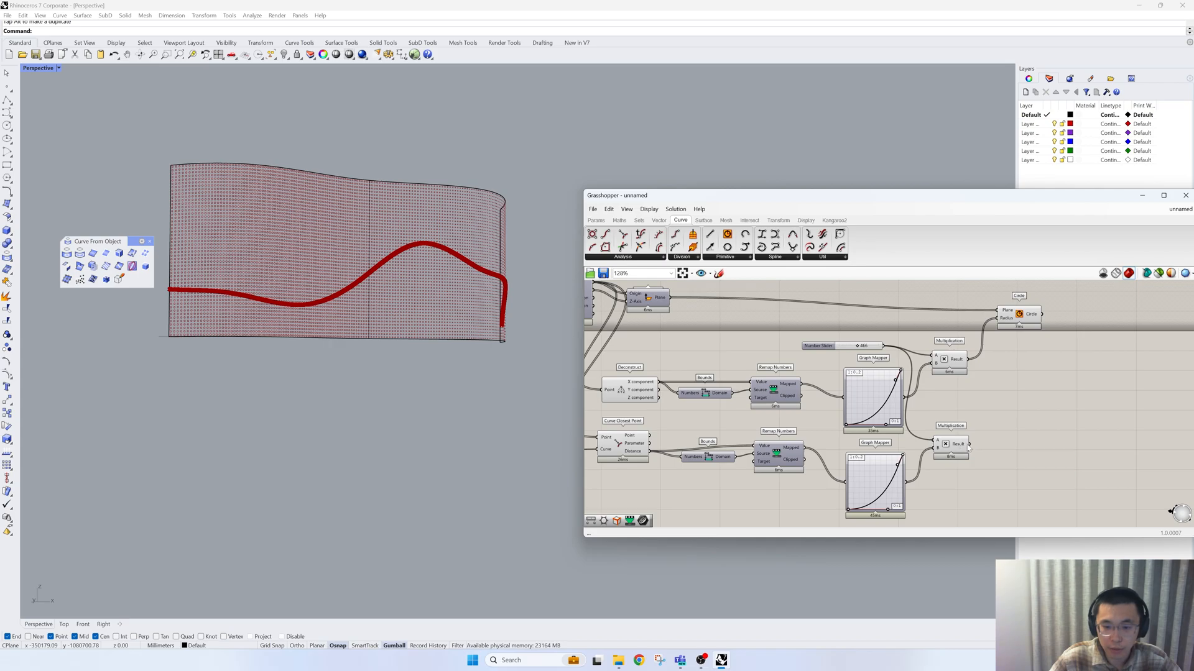
drag(956, 445, 1019, 412)
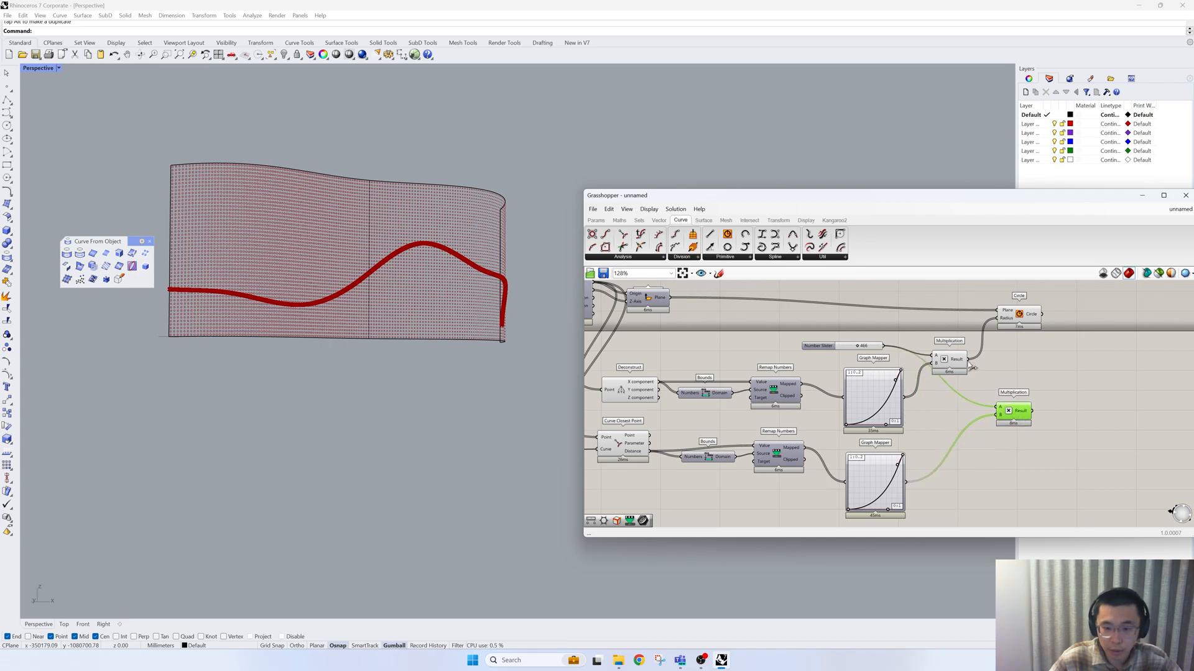
click(957, 363)
drag(971, 367, 996, 409)
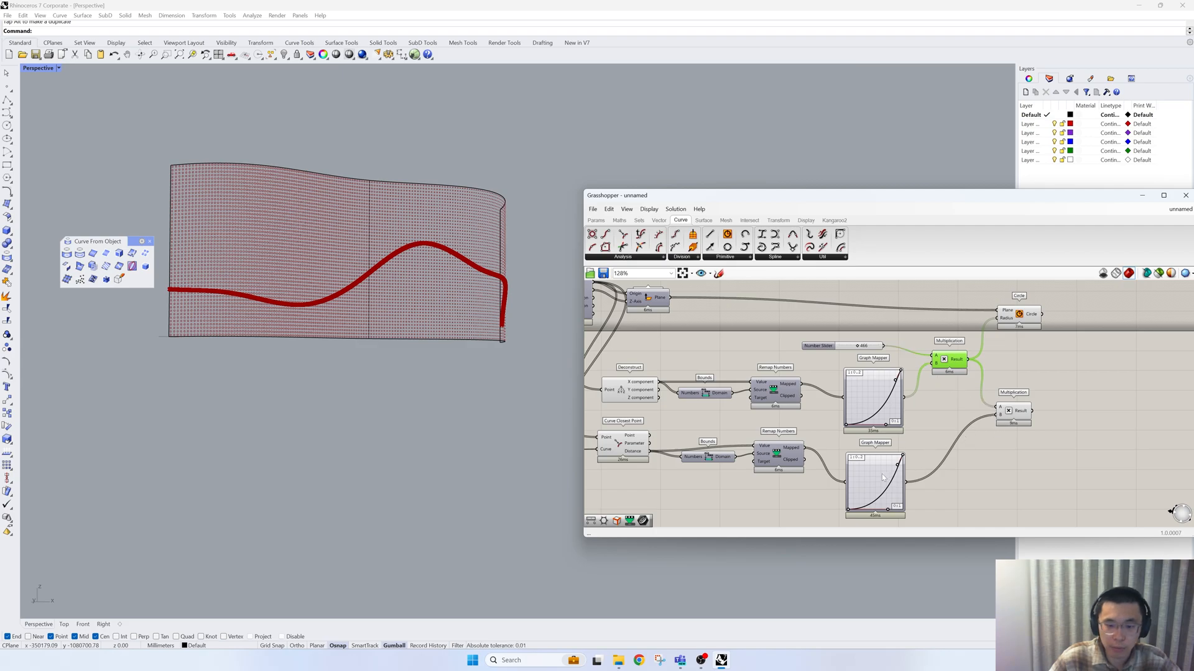
- Connect the second Multiplication's result to the Circle radius, replacing the existing radius input
right_drag(936, 452, 895, 469)
drag(975, 442, 937, 344)
click(963, 344)
- Set the lower Graph Mapper's Y domain to run from 2 to 0.5
scroll(875, 428, up, 3)
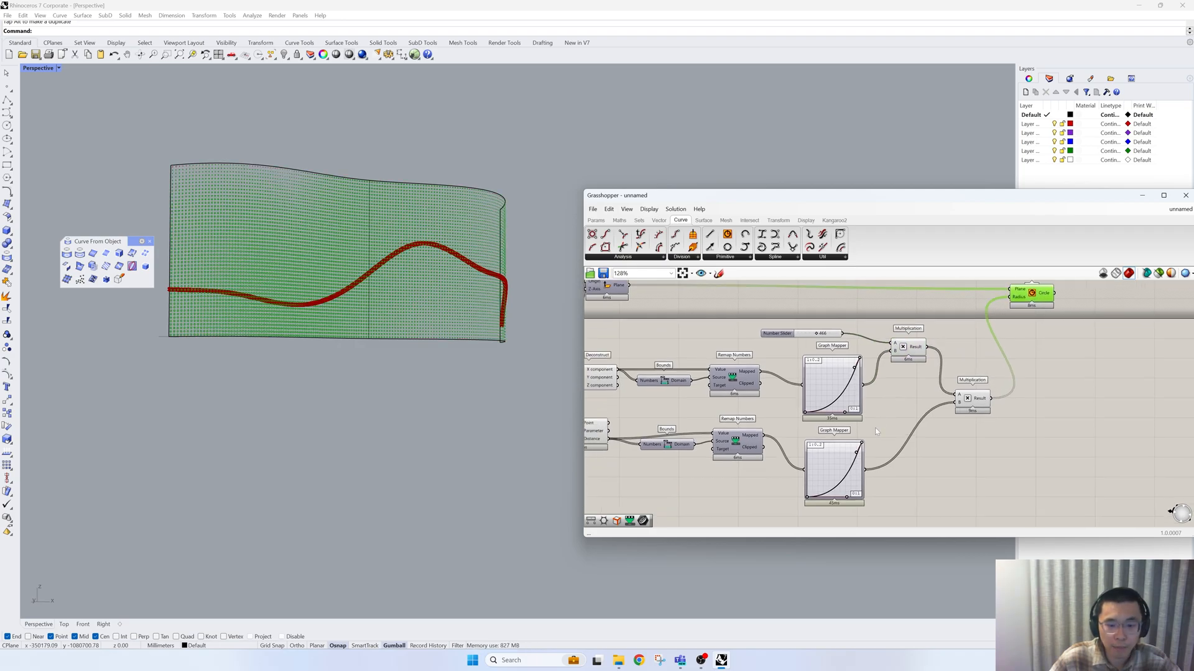
double_click(832, 458)
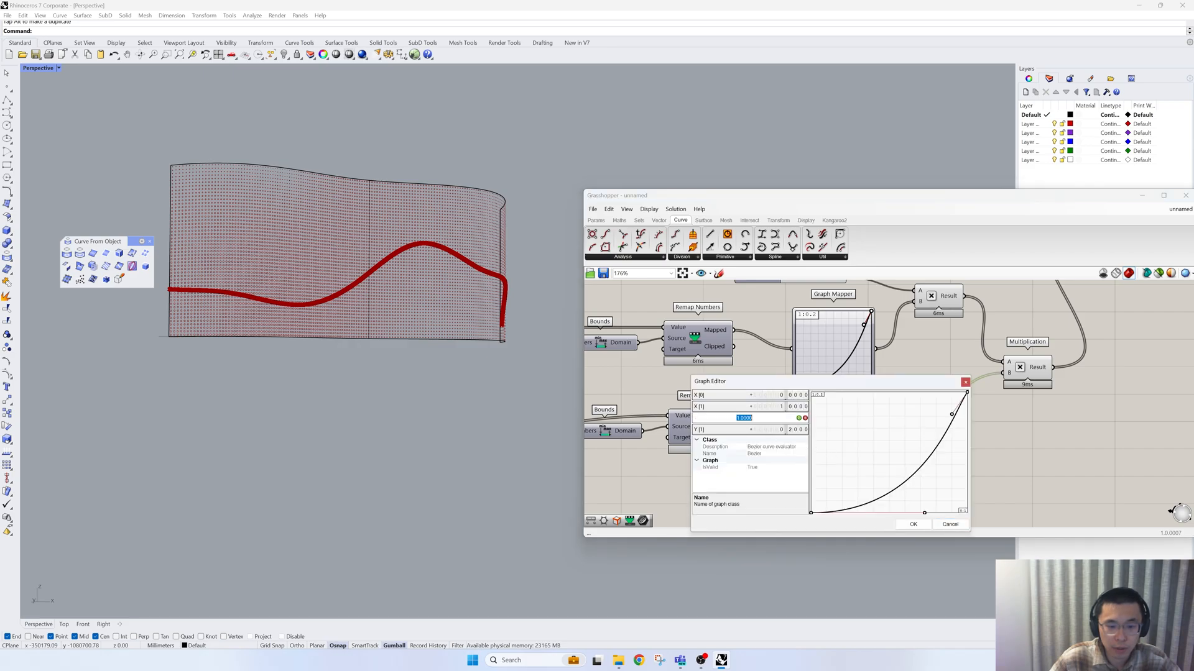
double_click(769, 430)
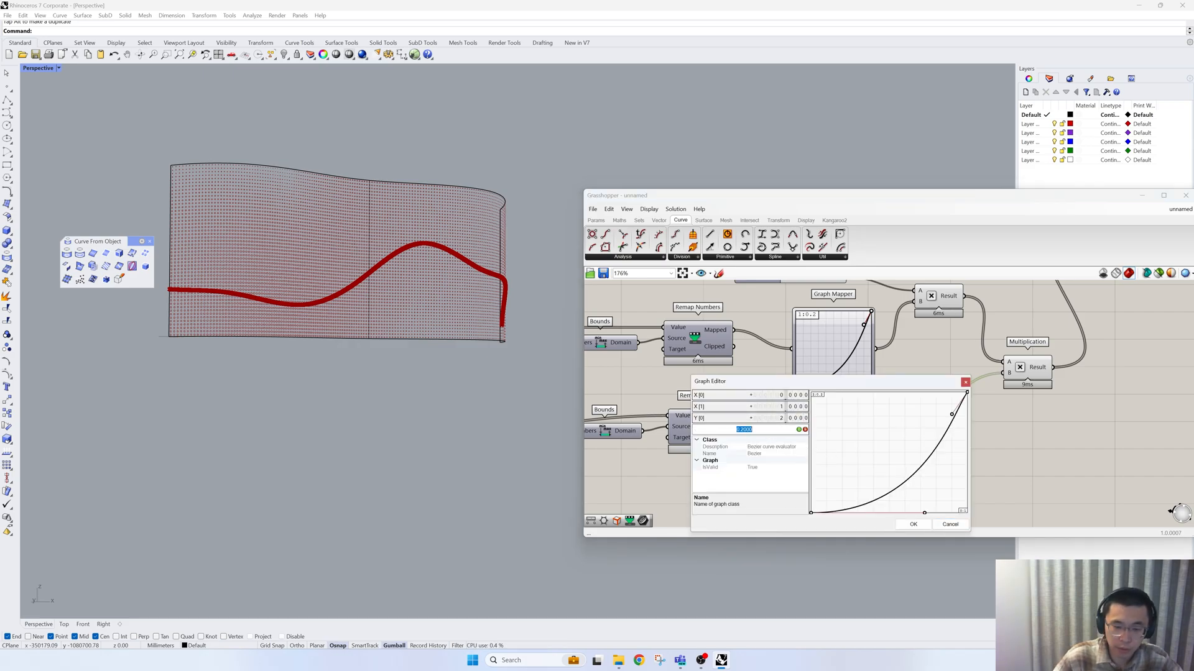
text(0.5)
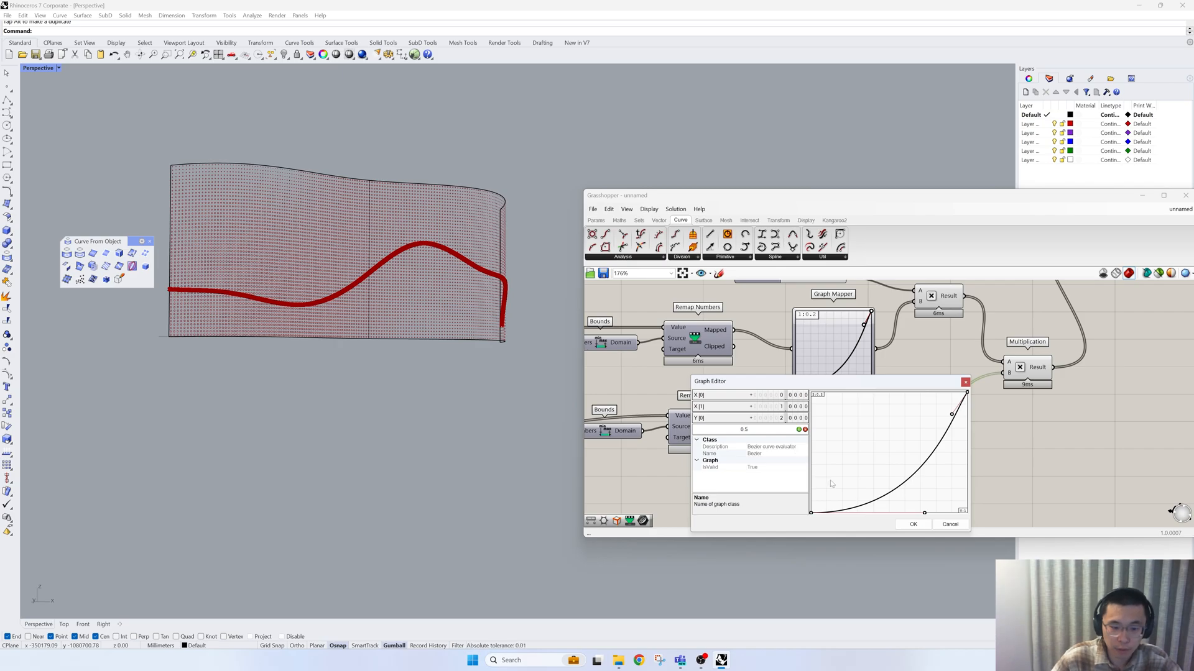
click(912, 524)
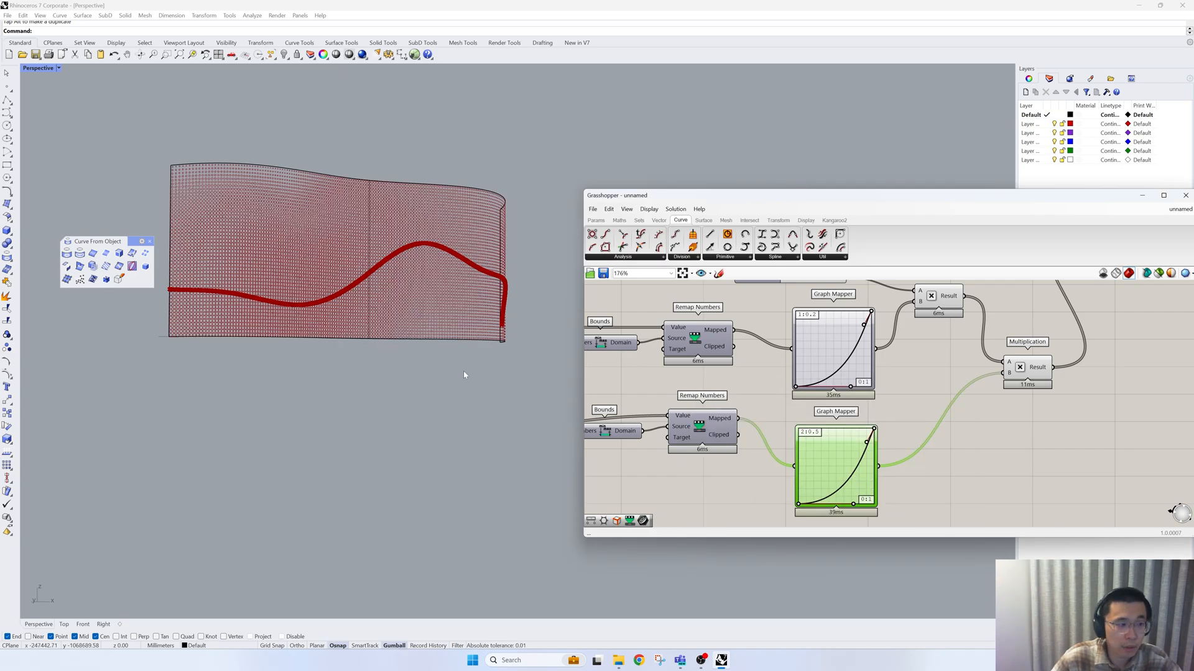
- Reshape the lower Graph Mapper's Bezier curve so it rises steeply at the start and flattens toward the end
right_drag(384, 321, 404, 349)
scroll(411, 327, up, 3)
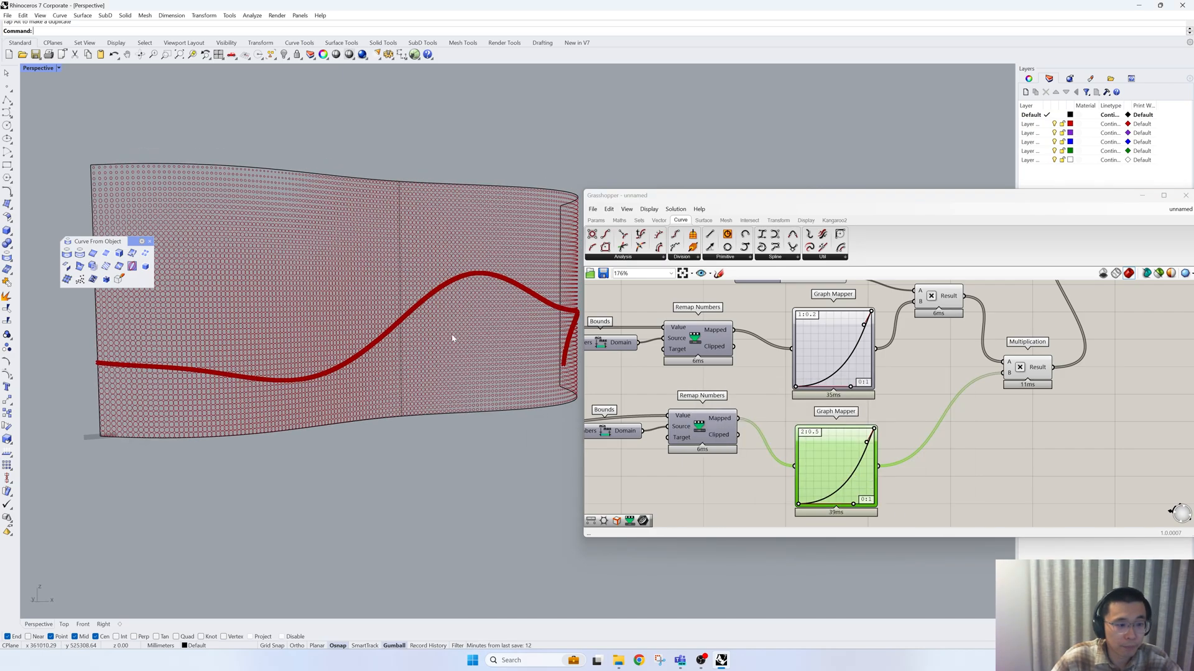
drag(851, 505, 773, 446)
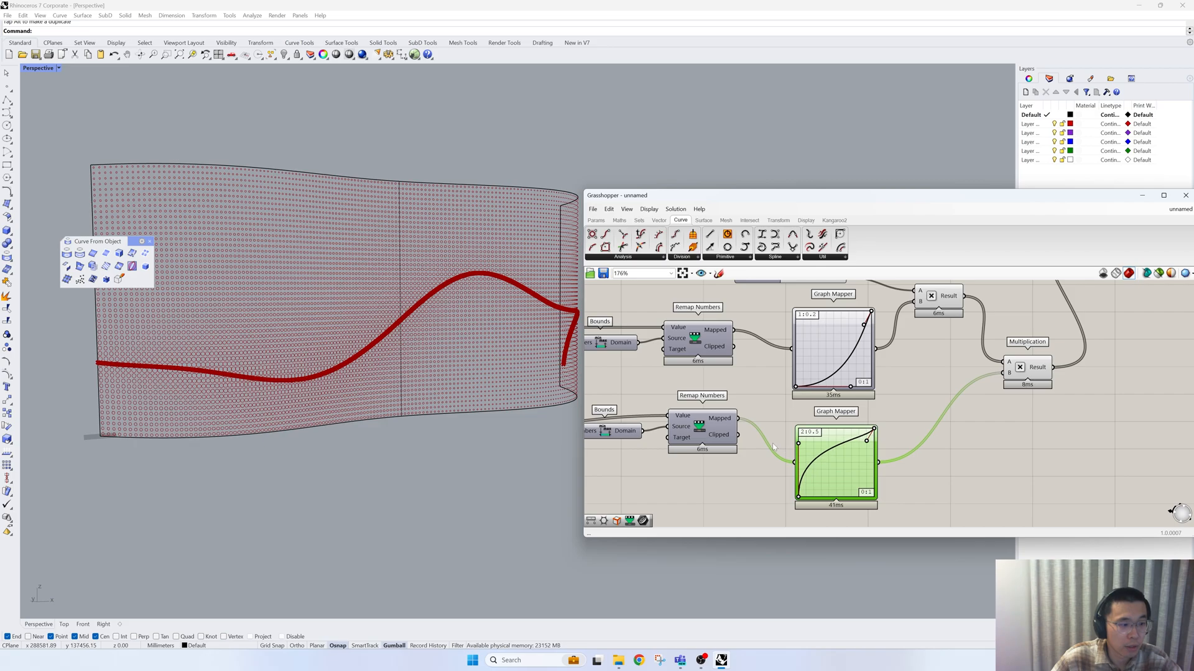
mouse_move(470, 317)
right_down()
mouse_move(336, 333)
mouse_move(458, 315)
right_up()
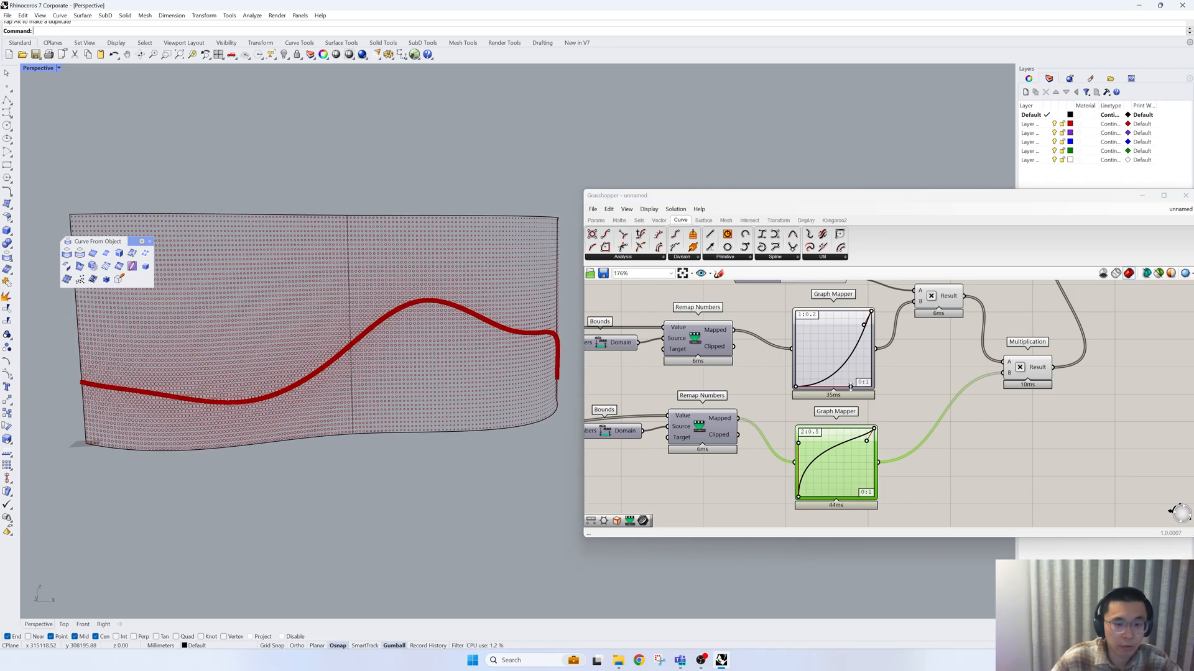
- Nudge the lower Bezier handle of the upper Graph Mapper and set the radius Number Slider to 483
mouse_move(852, 388)
mouse_down()
mouse_move(827, 371)
mouse_move(848, 391)
mouse_up()
right_drag(794, 295, 801, 352)
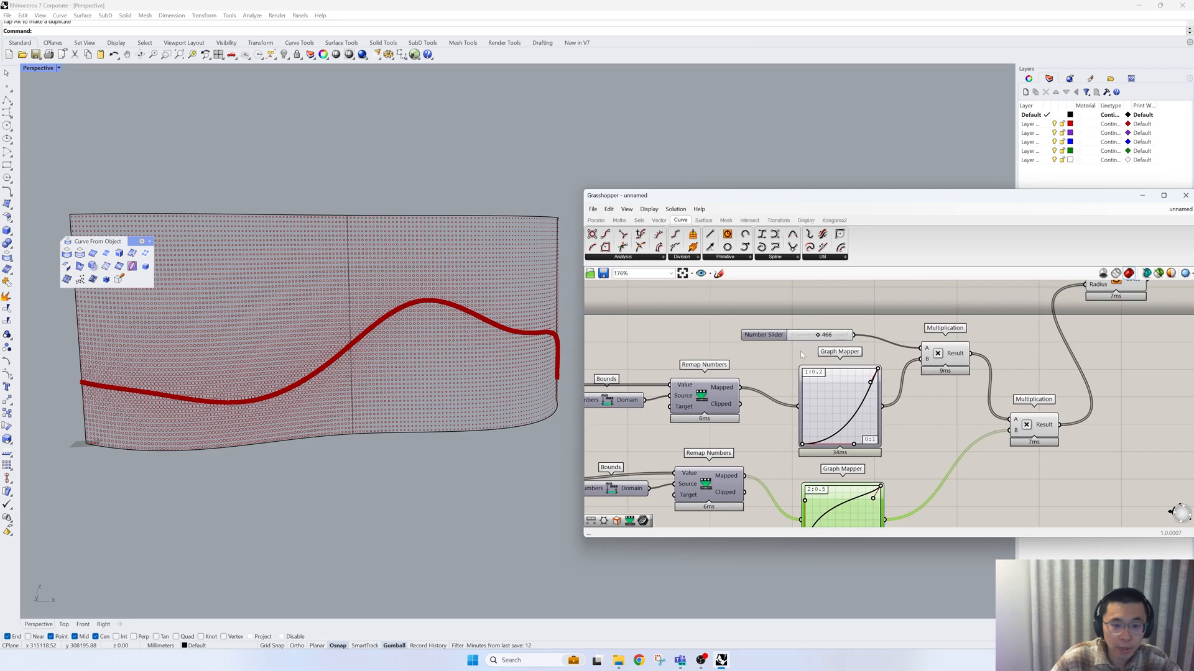
mouse_move(818, 338)
mouse_down()
mouse_move(830, 338)
mouse_move(819, 338)
mouse_up()
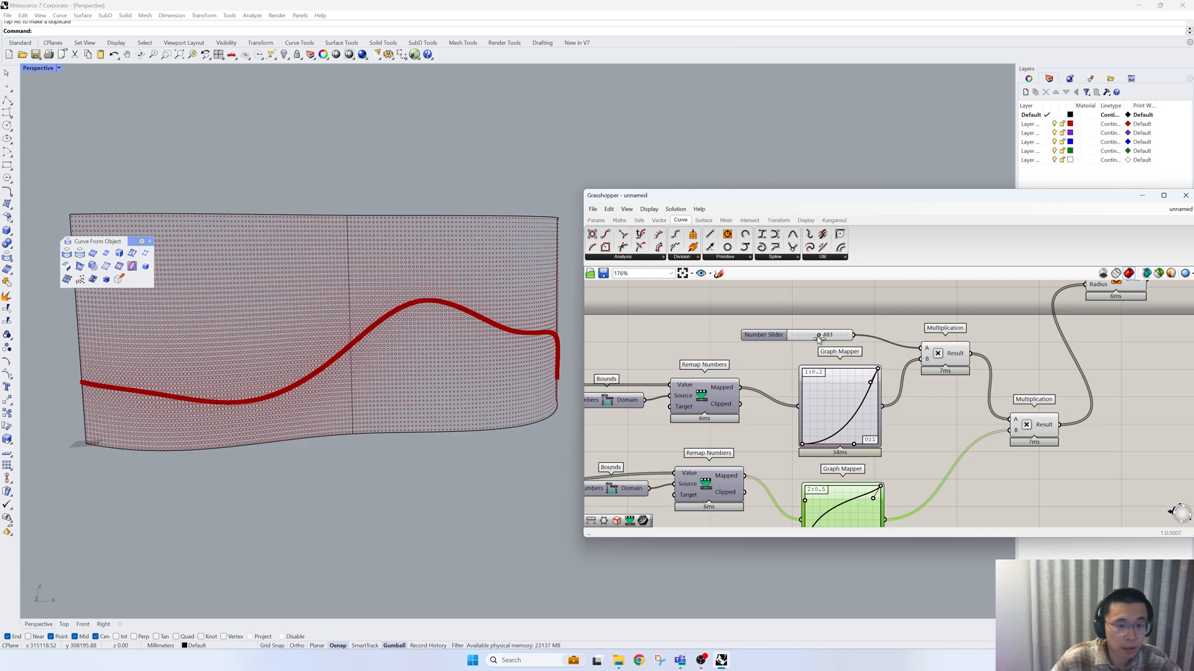
- Set the Y domain's end value of the lower Graph Mapper to 1
right_drag(843, 383, 828, 348)
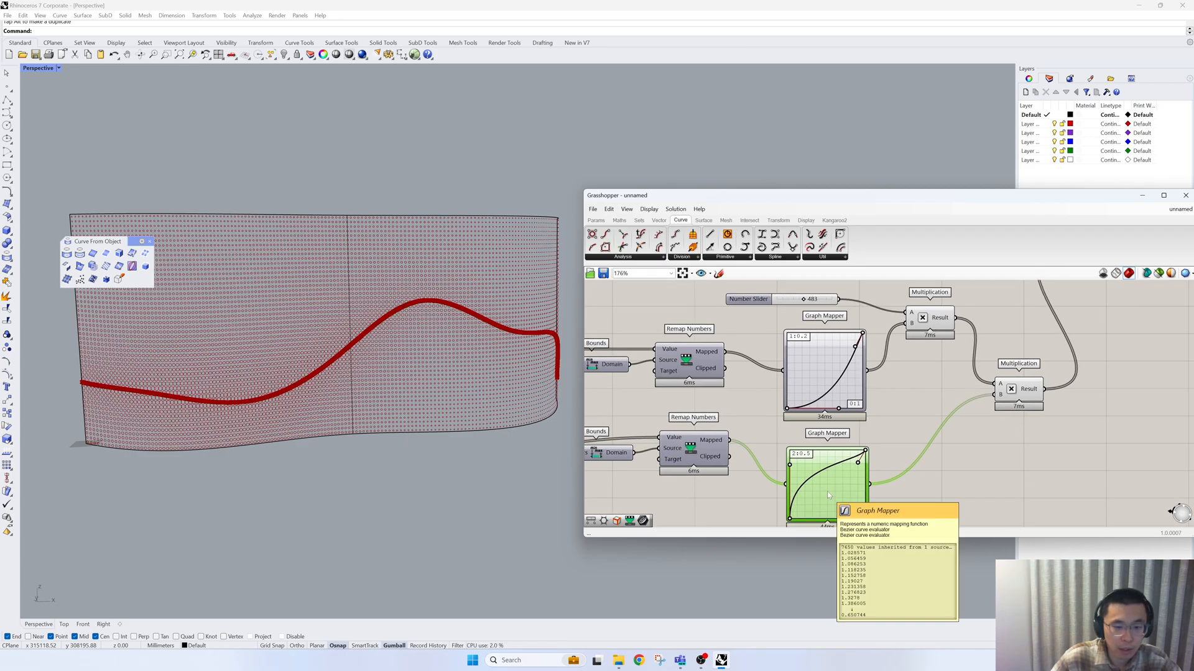
double_click(839, 489)
double_click(783, 459)
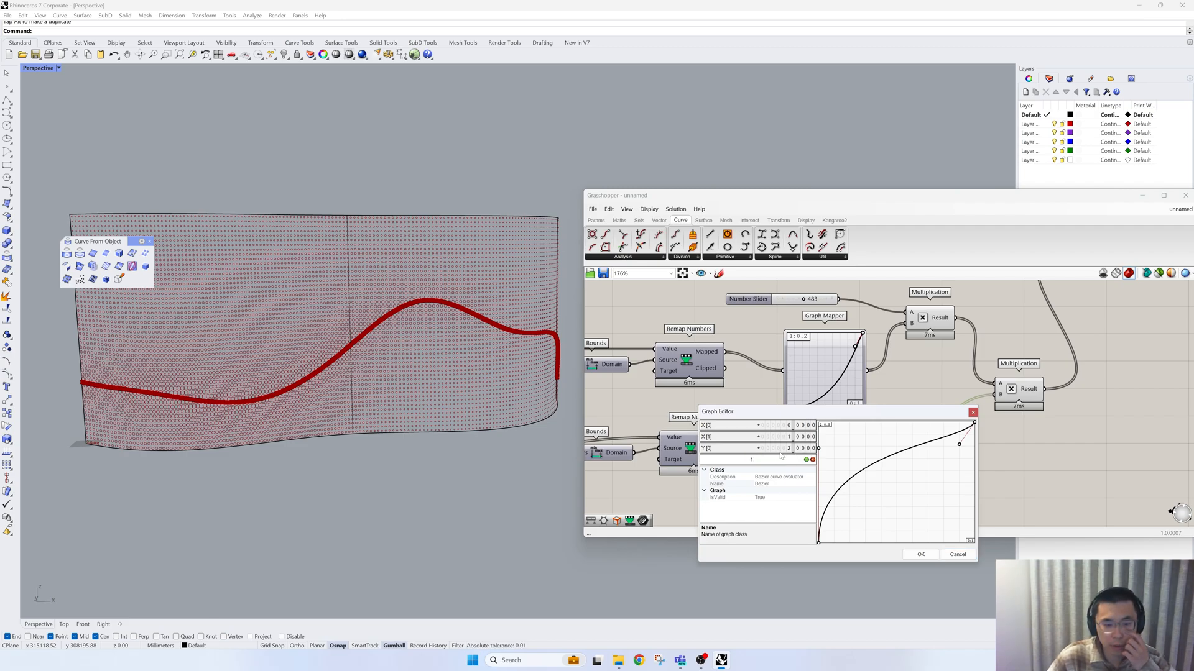
key(Return)
click(919, 554)
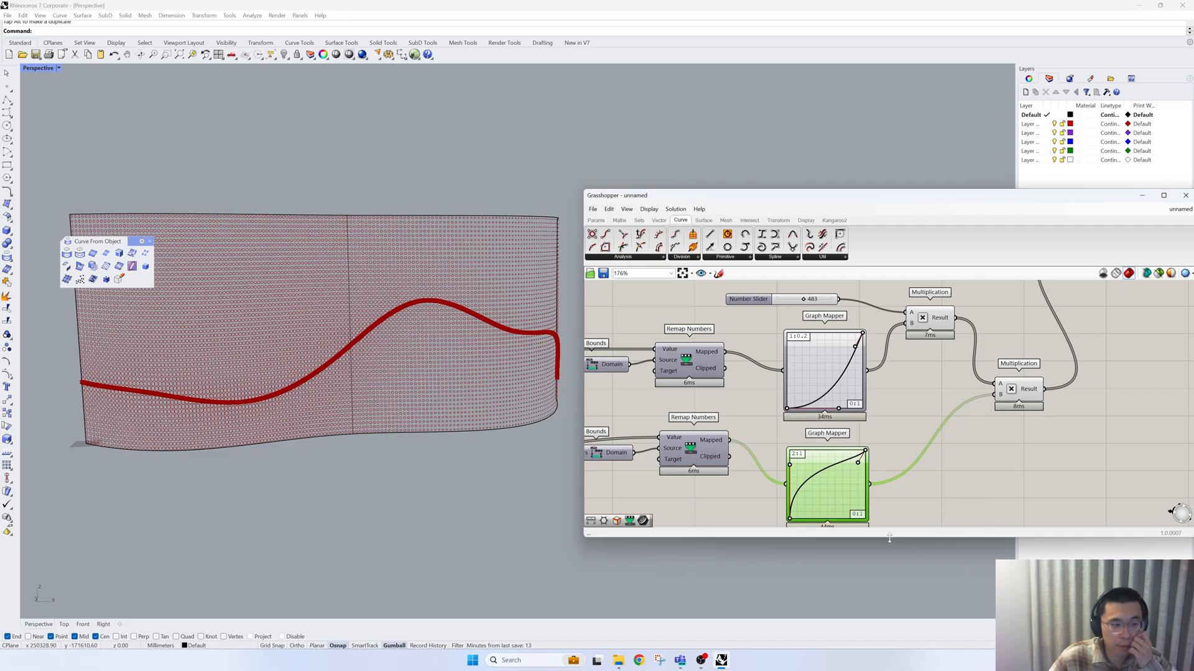
- Lower the start-side Bezier handle in the lower Graph Mapper slightly and set the radius Number Slider to 324
right_drag(796, 432, 792, 403)
mouse_move(786, 437)
mouse_down()
mouse_move(782, 479)
mouse_move(773, 446)
mouse_up()
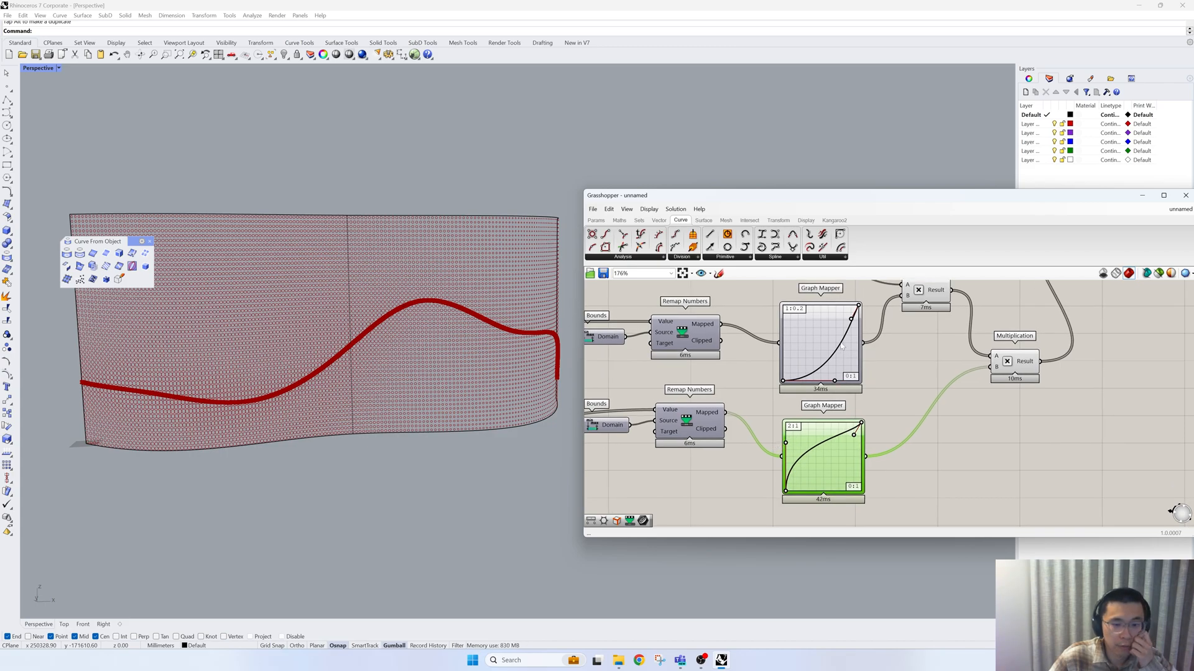
right_drag(803, 381, 812, 403)
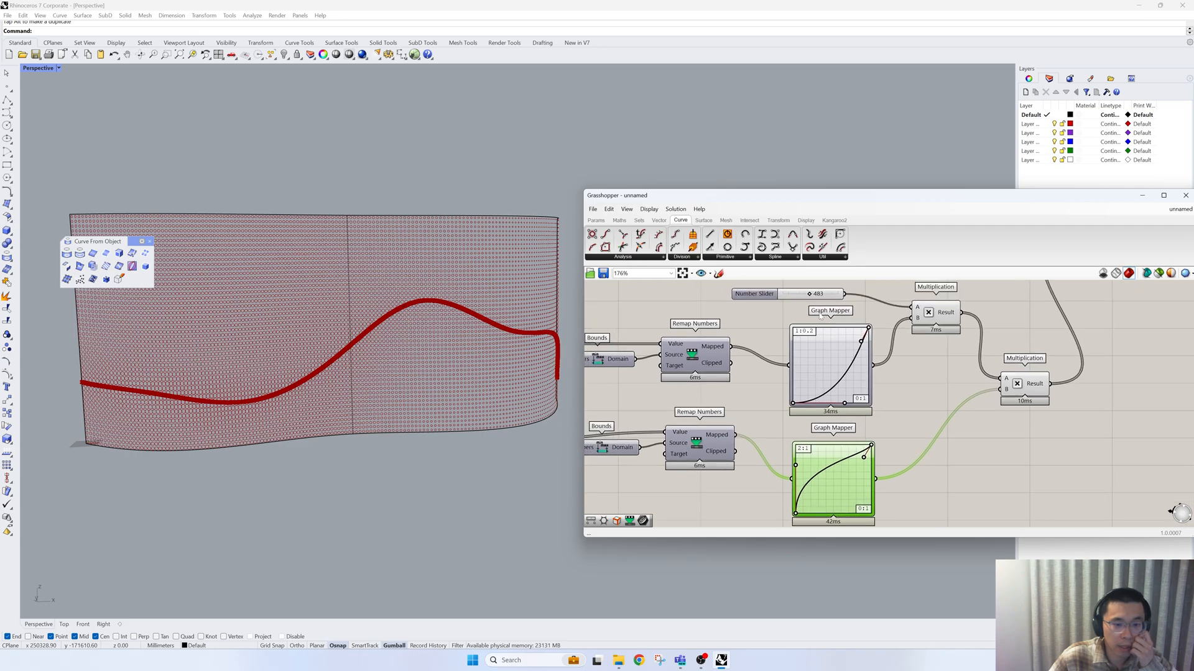
drag(806, 296, 802, 296)
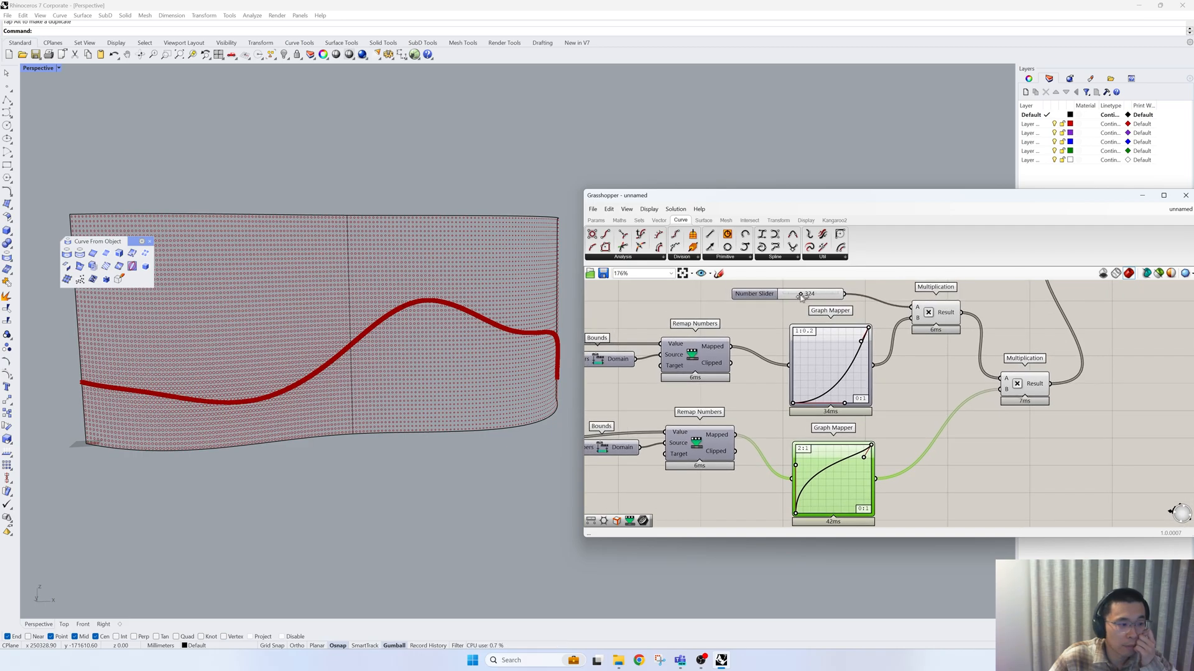
scroll(280, 360, up, 3)
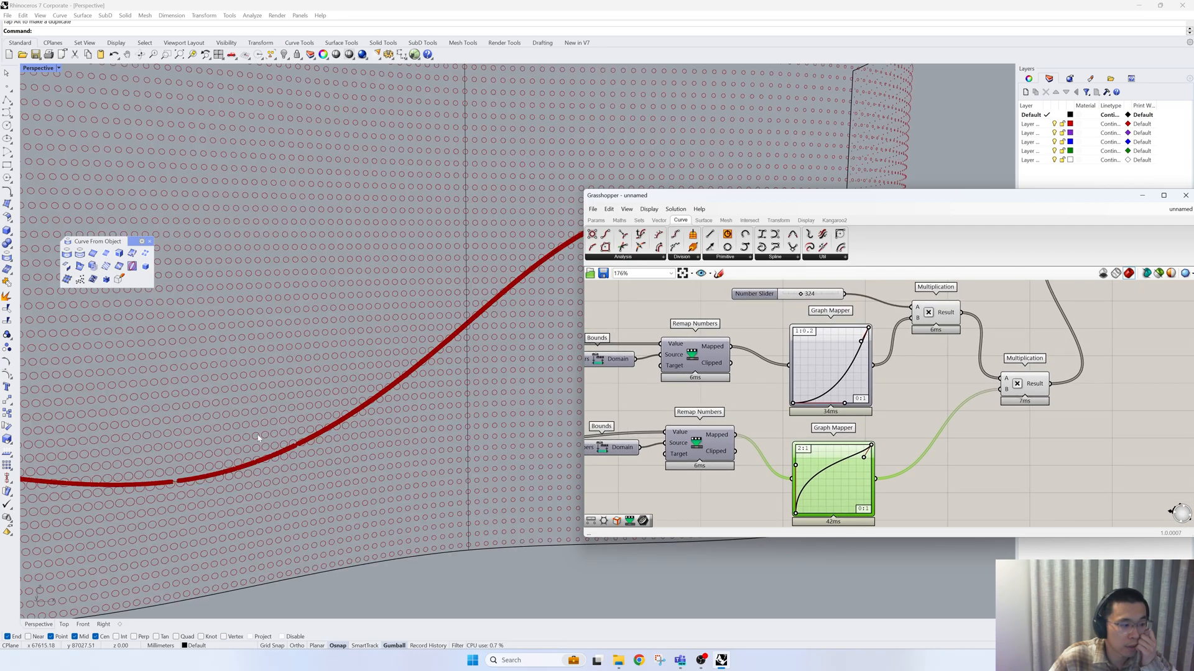
scroll(253, 440, down, 5)
mouse_move(355, 420)
right_down()
mouse_move(486, 400)
mouse_move(450, 389)
mouse_move(394, 413)
mouse_move(370, 377)
mouse_move(367, 392)
mouse_move(439, 421)
mouse_move(346, 401)
right_up()
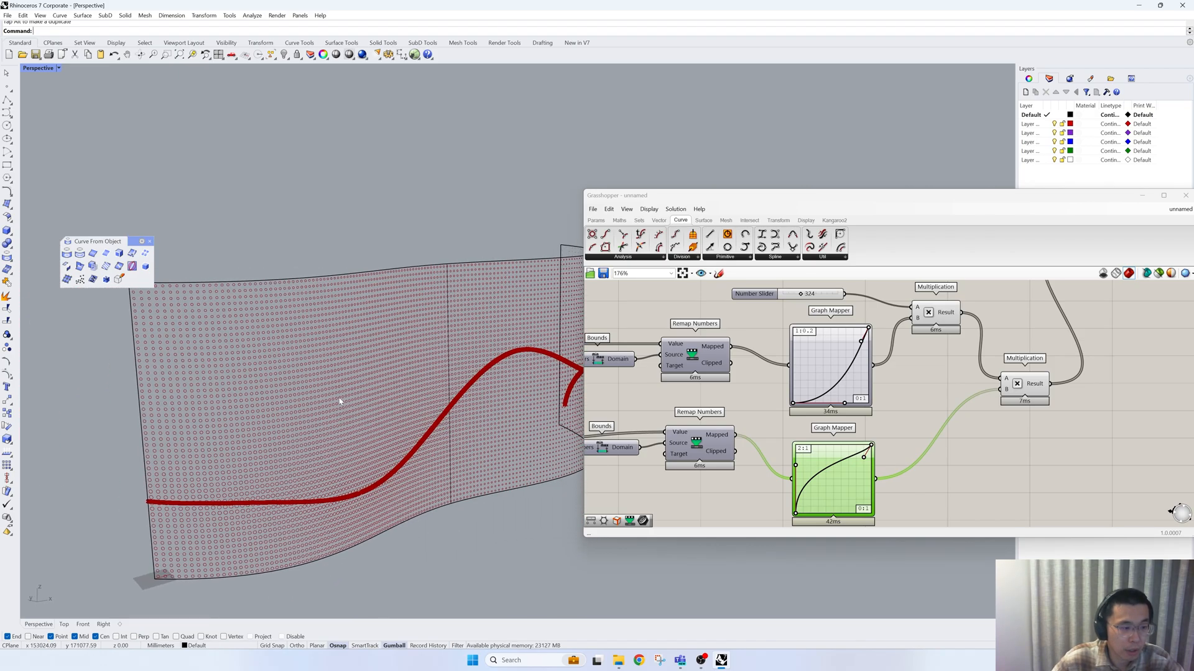
- Add a Surface Split component beside the Circle component
right_drag(994, 411, 863, 475)
scroll(863, 475, down, 2)
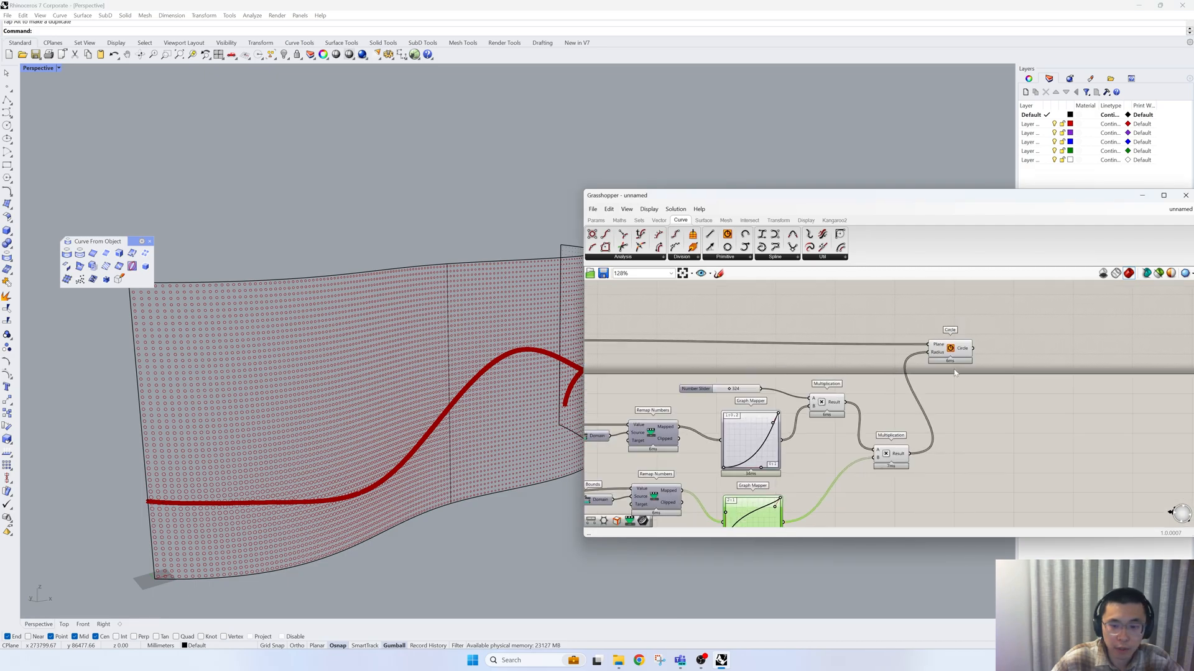
click(757, 222)
click(688, 256)
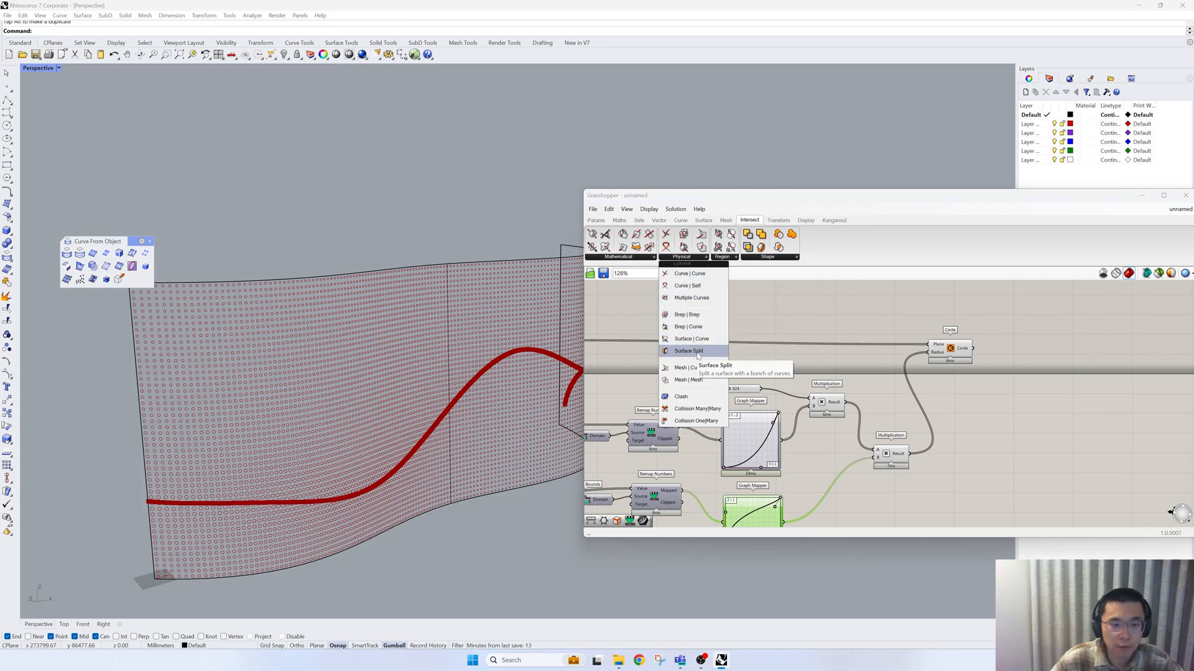
drag(697, 352, 1022, 316)
click(958, 353)
right_drag(444, 390, 460, 313)
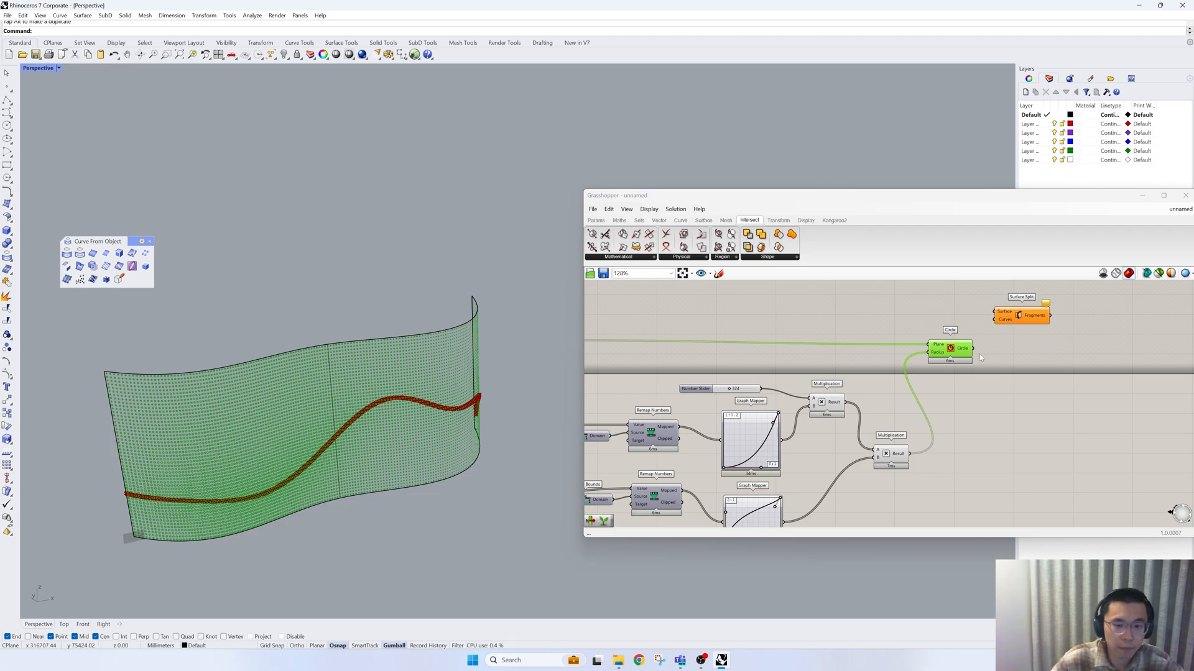
mouse_move(966, 355)
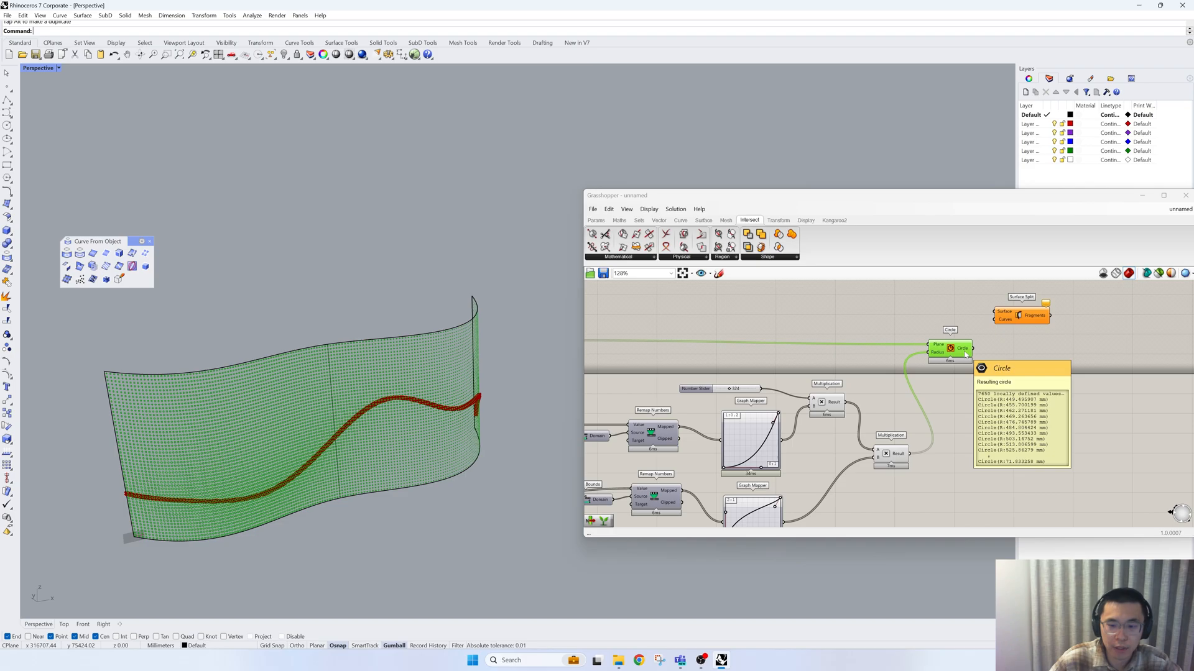
mouse_move(1035, 320)
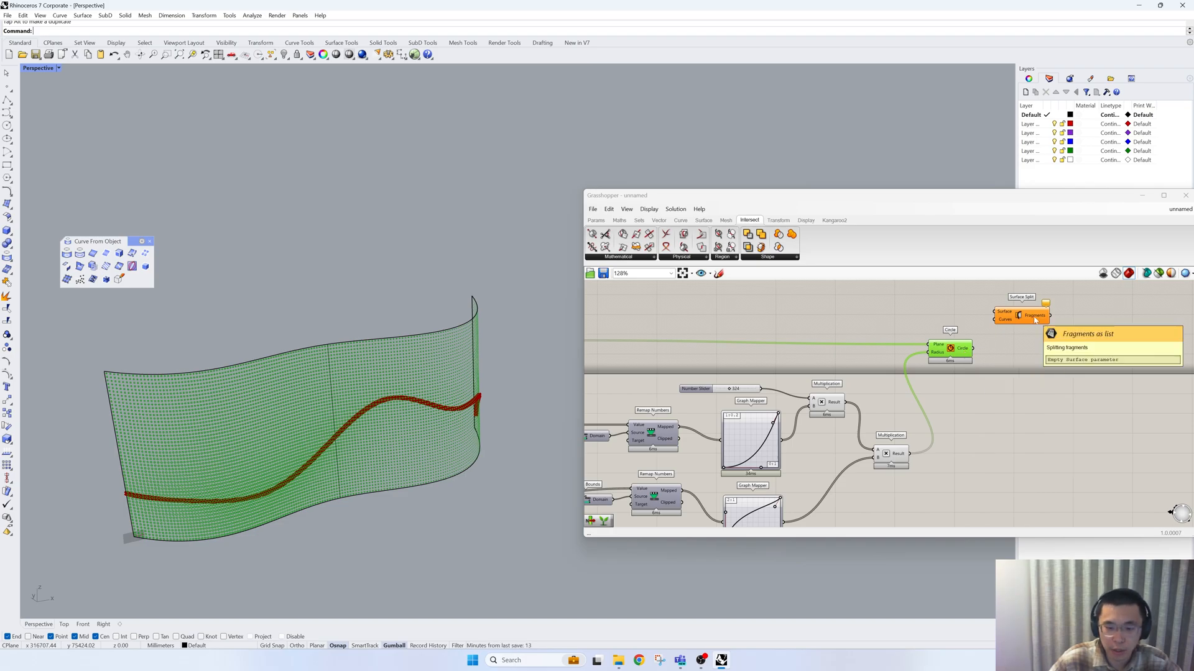
- Turn on the preview of the Isotrim component and examine the circles against the sub-surface cells
scroll(1038, 366, down, 3)
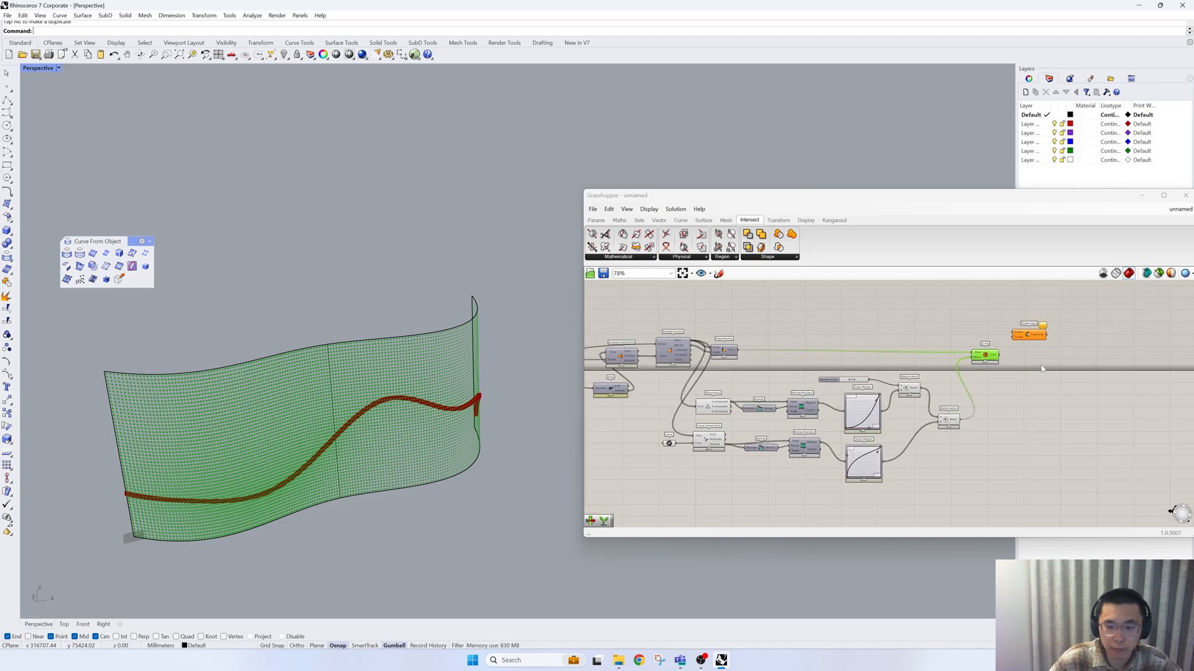
scroll(774, 348, up, 3)
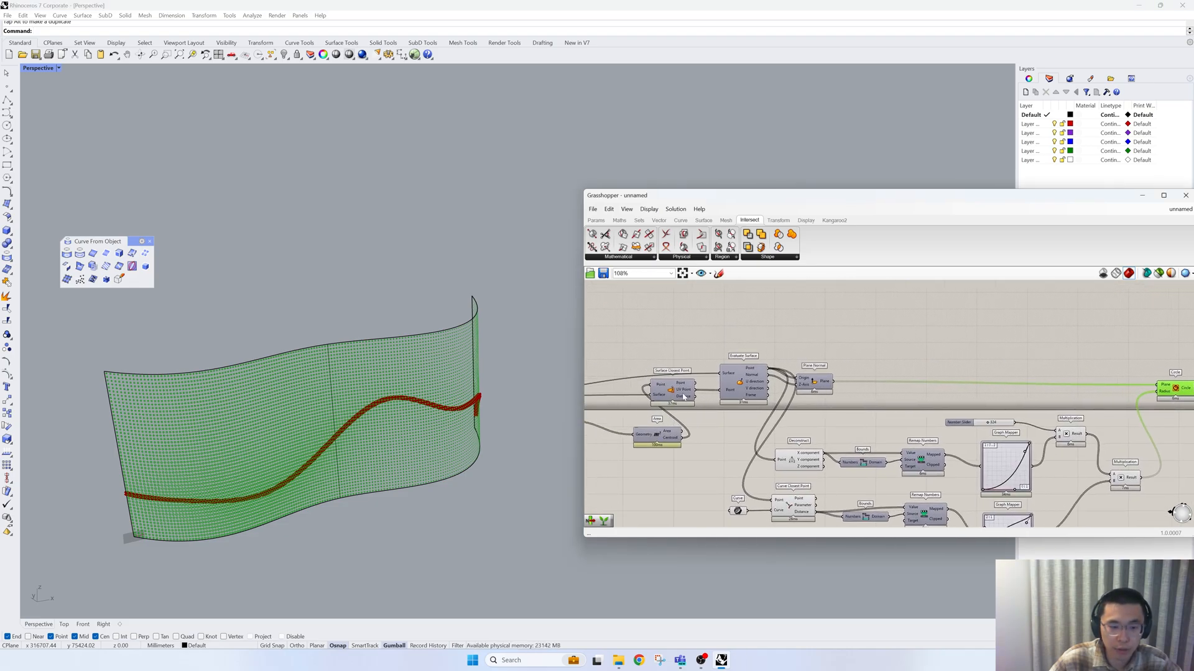
right_drag(673, 401, 764, 398)
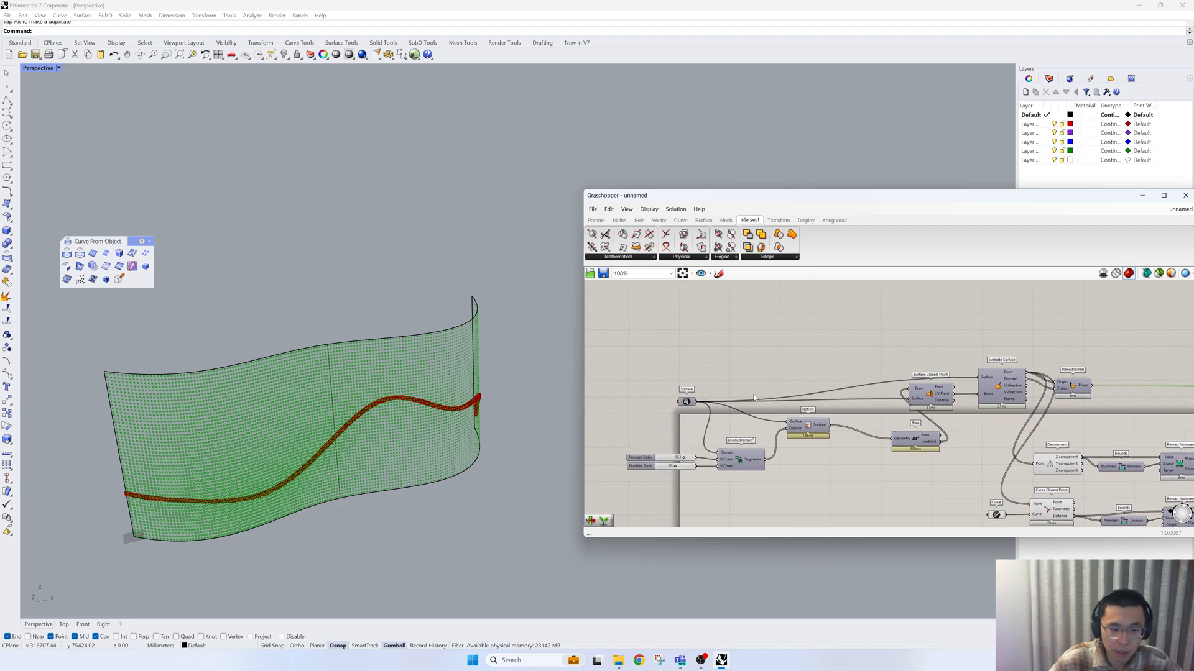
click(1003, 387)
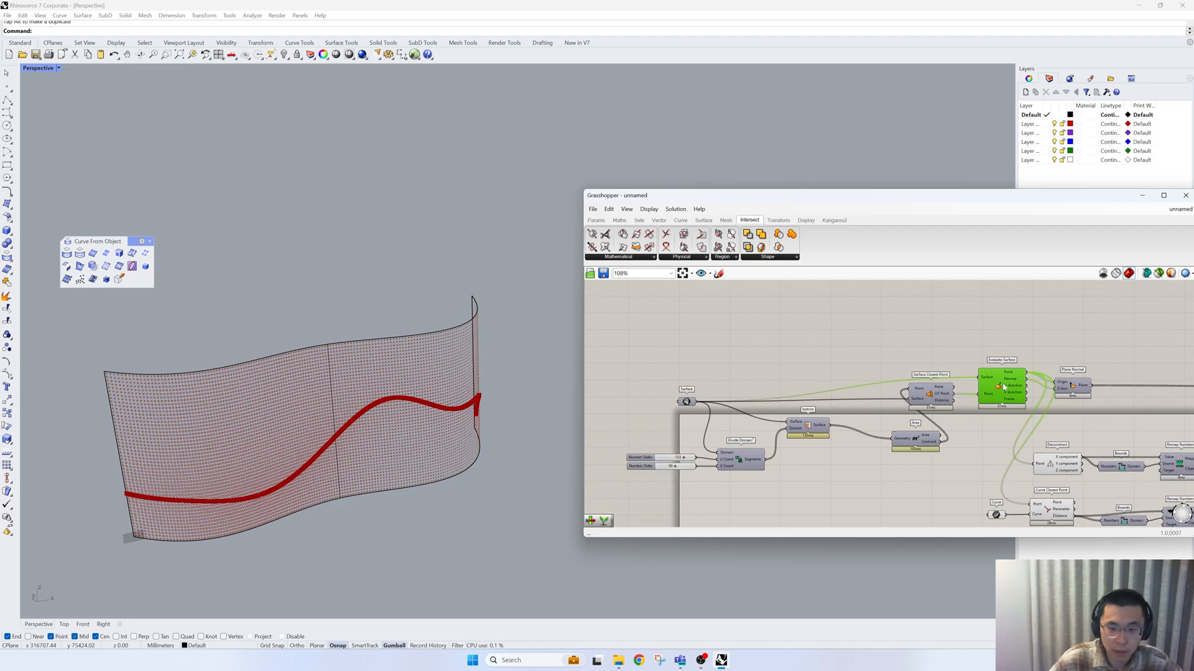
click(808, 425)
right_click(808, 425)
click(827, 383)
scroll(325, 401, up, 5)
scroll(365, 365, up, 5)
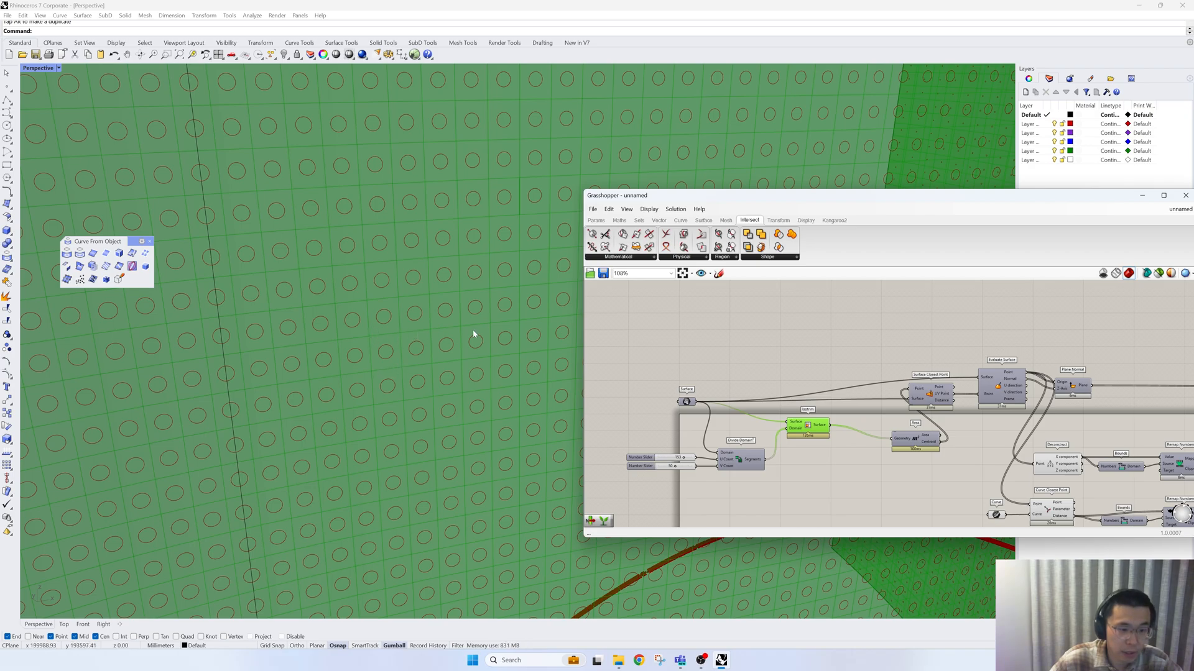
- Add two Graft Tree components, one below the other, above the Circle component
scroll(690, 418, down, 4)
right_drag(1043, 422, 998, 422)
scroll(1013, 386, up, 3)
double_click(1035, 370)
text(g)
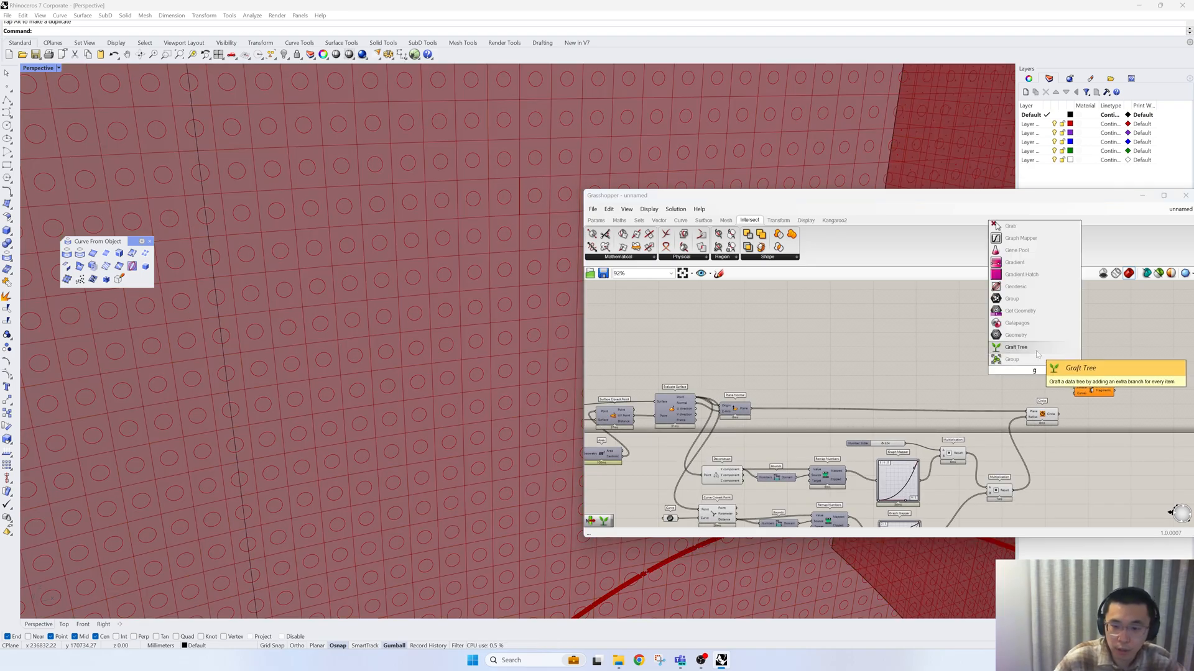
click(1016, 347)
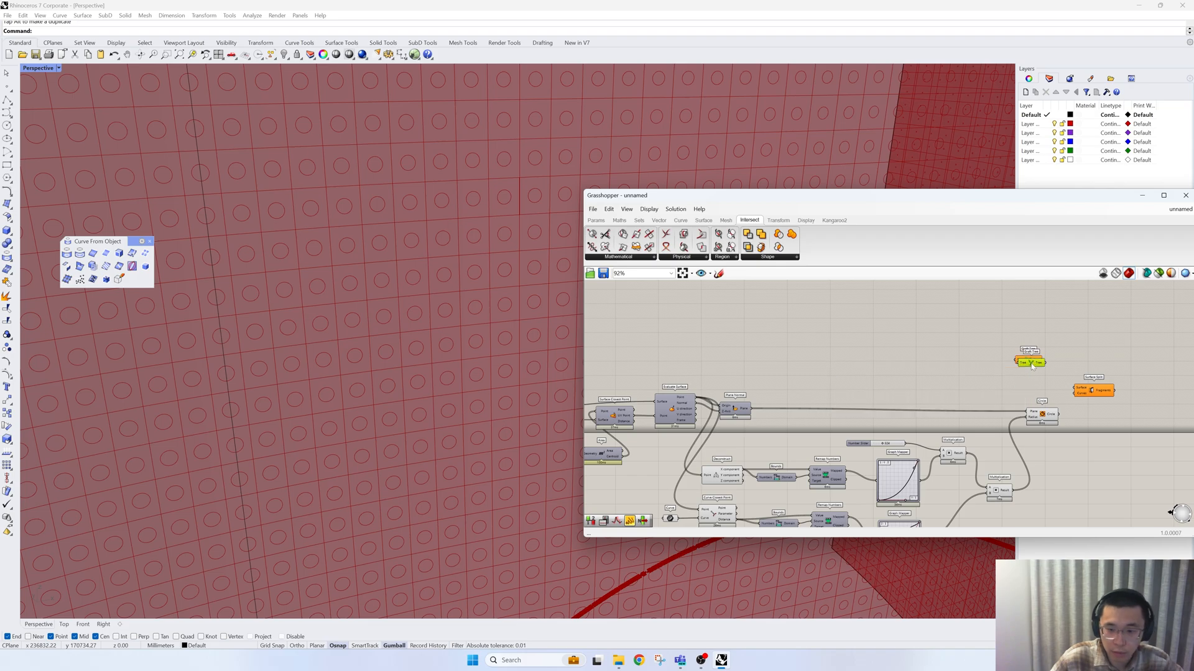
scroll(1031, 361, up, 3)
- Flatten the Tree inputs of both Graft Tree components
right_click(1015, 356)
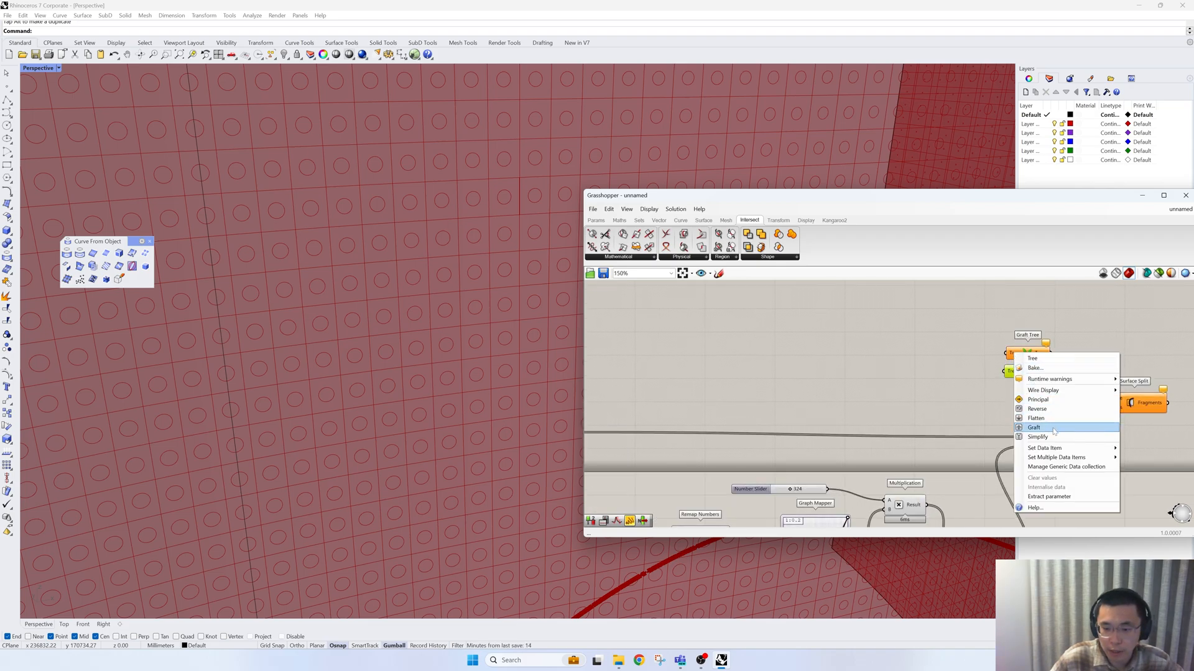
click(1036, 418)
right_click(1016, 373)
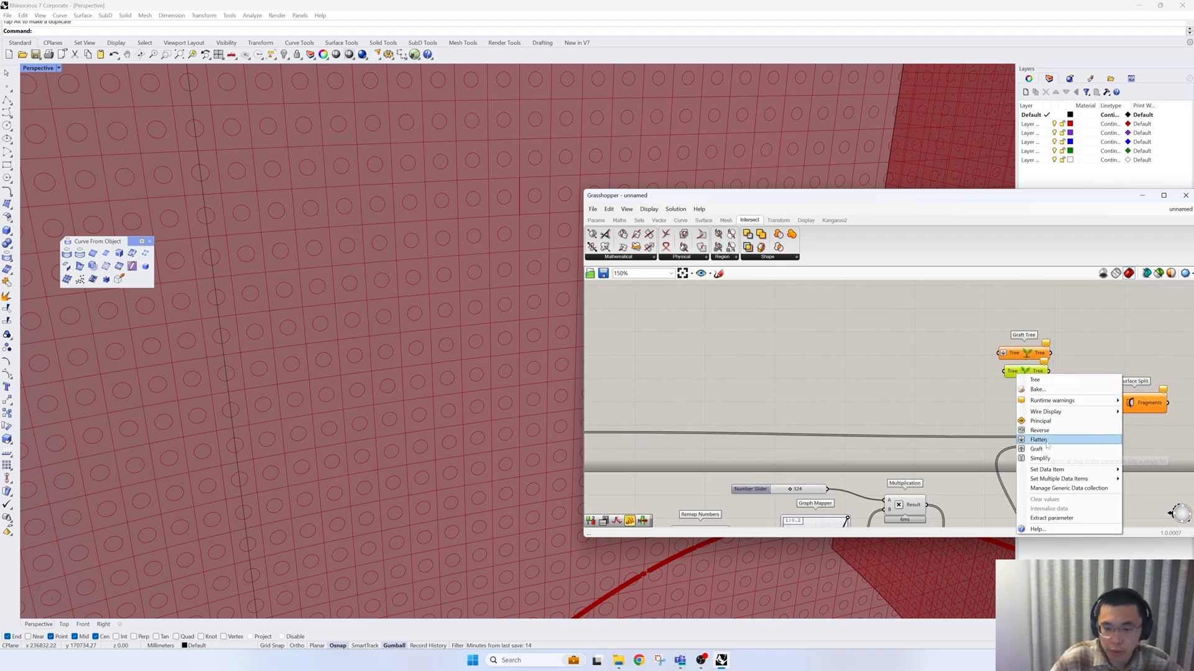
click(1039, 440)
- Connect the Isotrim surfaces to the upper Graft Tree and the Circle output to the lower one
scroll(1128, 387, down, 6)
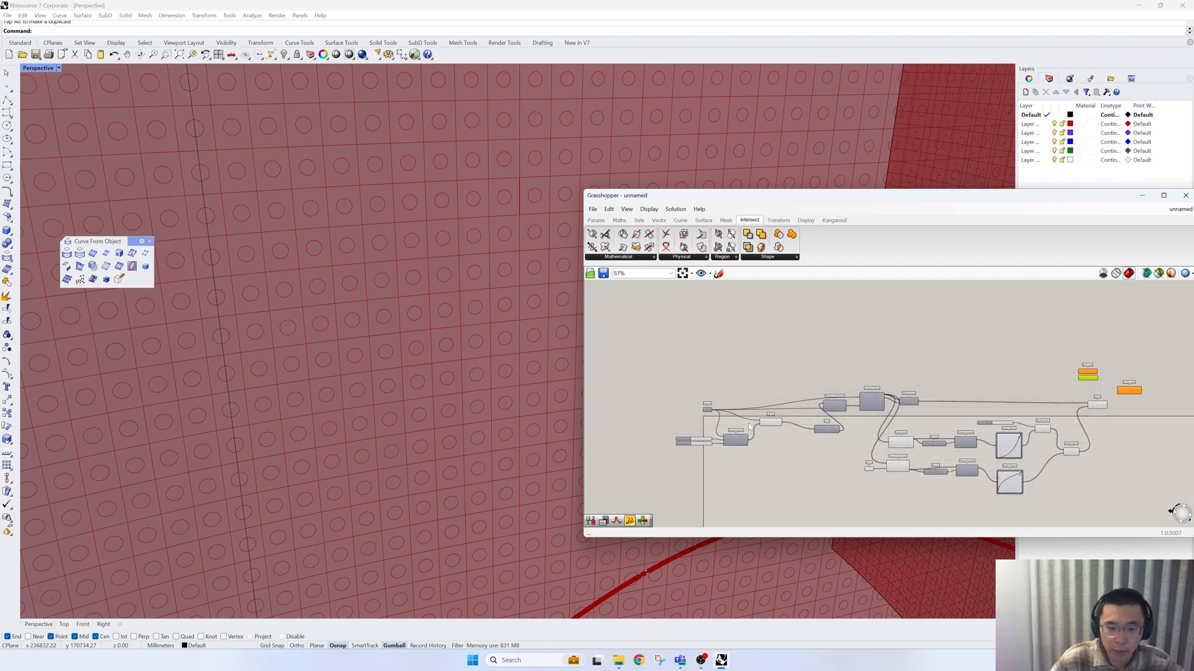
scroll(745, 424, up, 3)
drag(808, 421, 1046, 371)
scroll(784, 407, down, 4)
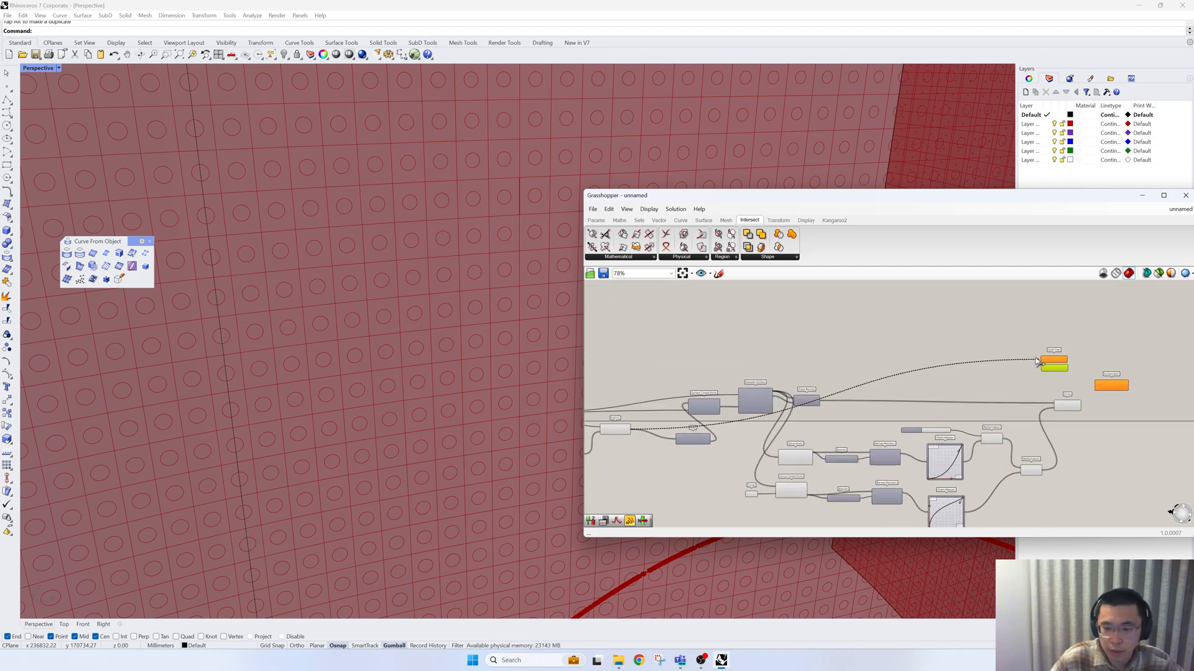
scroll(1065, 385, up, 8)
drag(1087, 437, 994, 352)
right_drag(1050, 338, 929, 348)
mouse_move(929, 348)
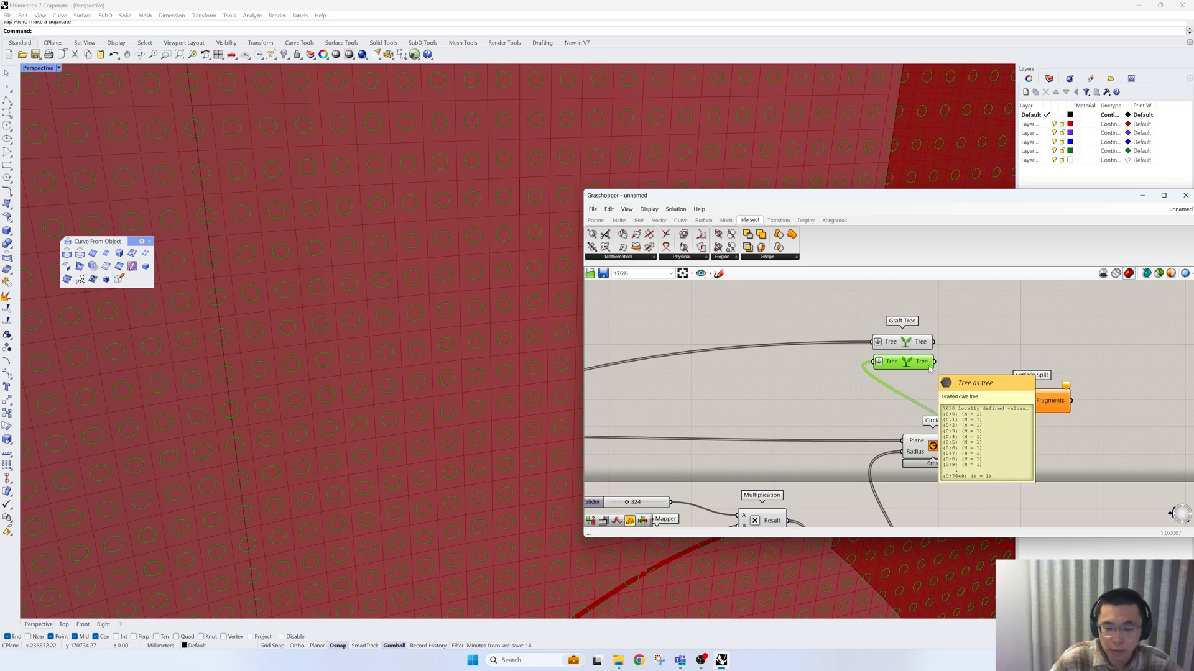
- Add a Merge component, feed both Graft Tree outputs into D1 and D2, and inspect the merged data tree
double_click(986, 368)
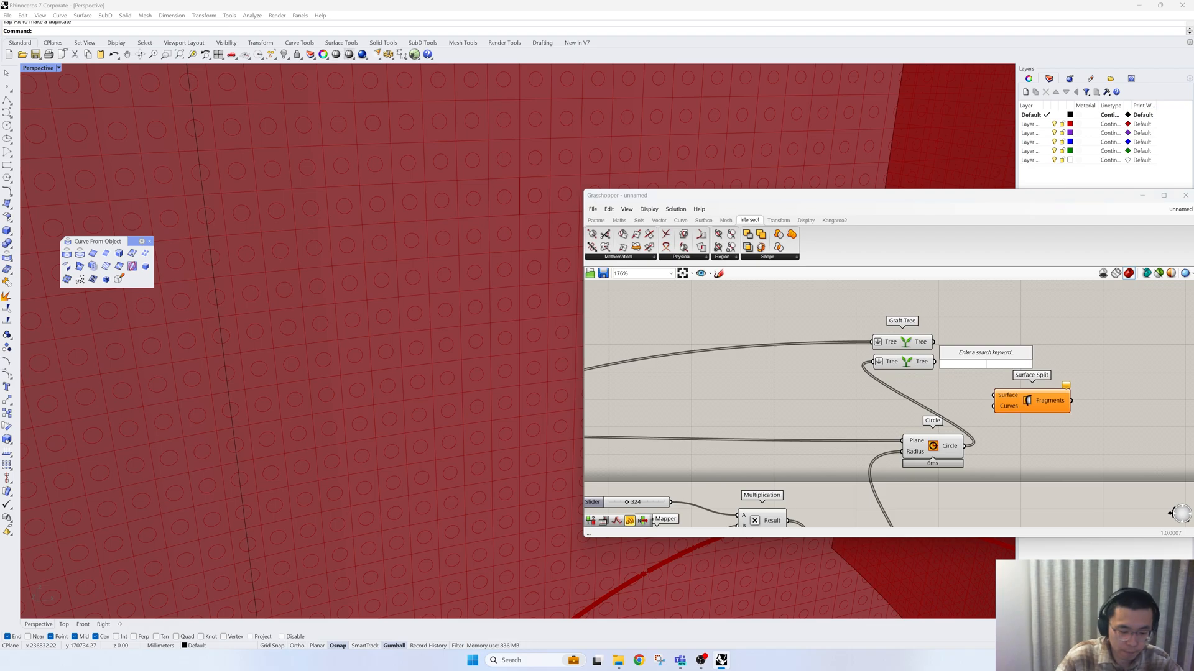
text(merge)
click(973, 357)
drag(934, 342, 963, 363)
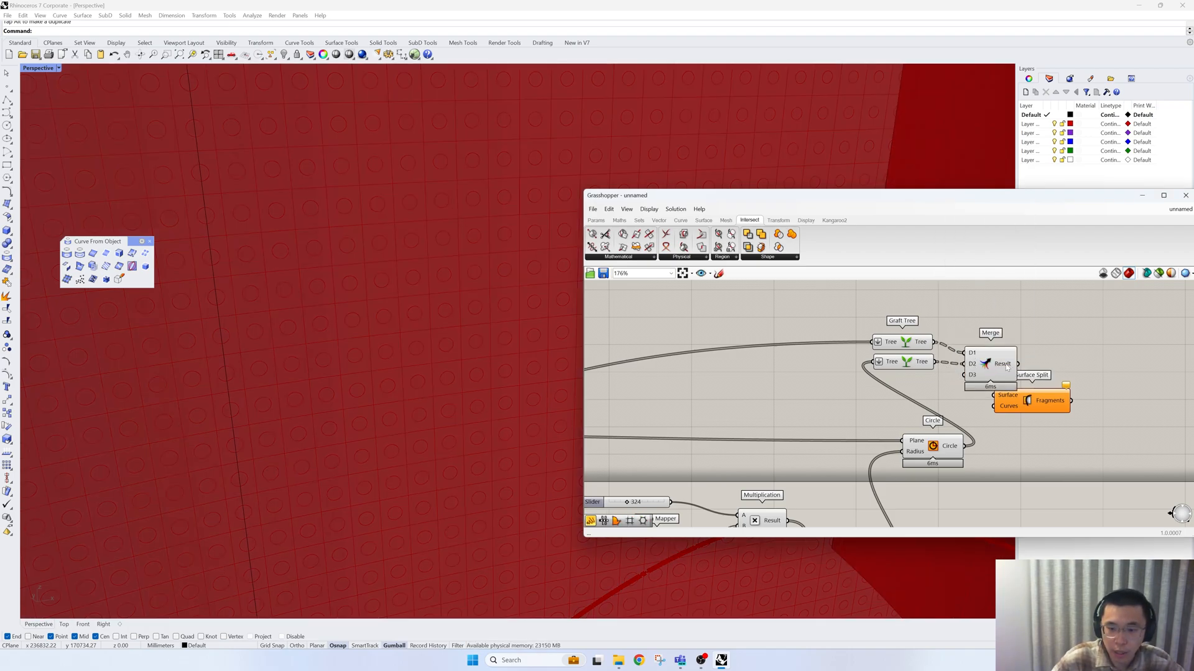
mouse_move(1006, 367)
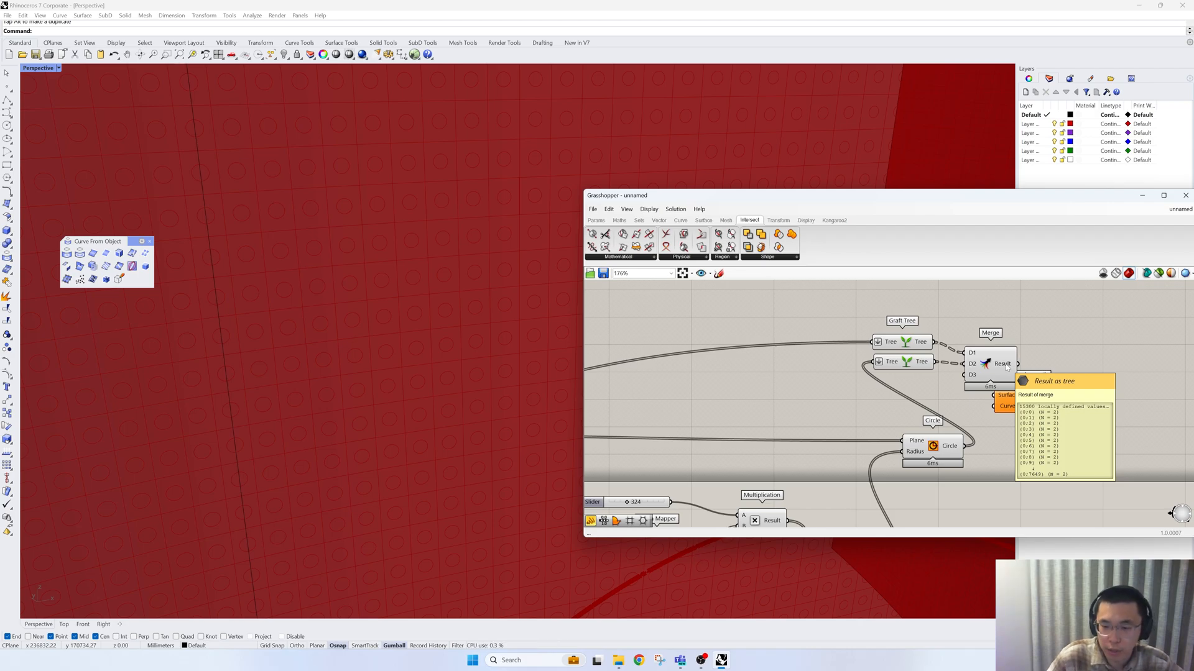
click(1006, 367)
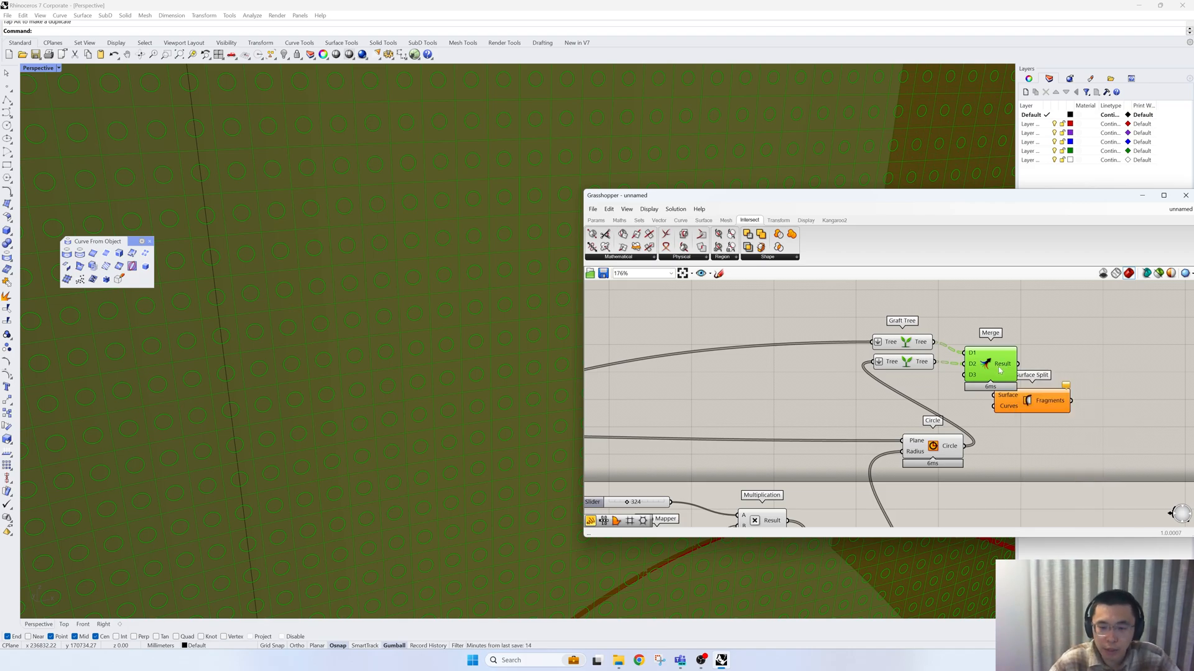
mouse_move(1000, 369)
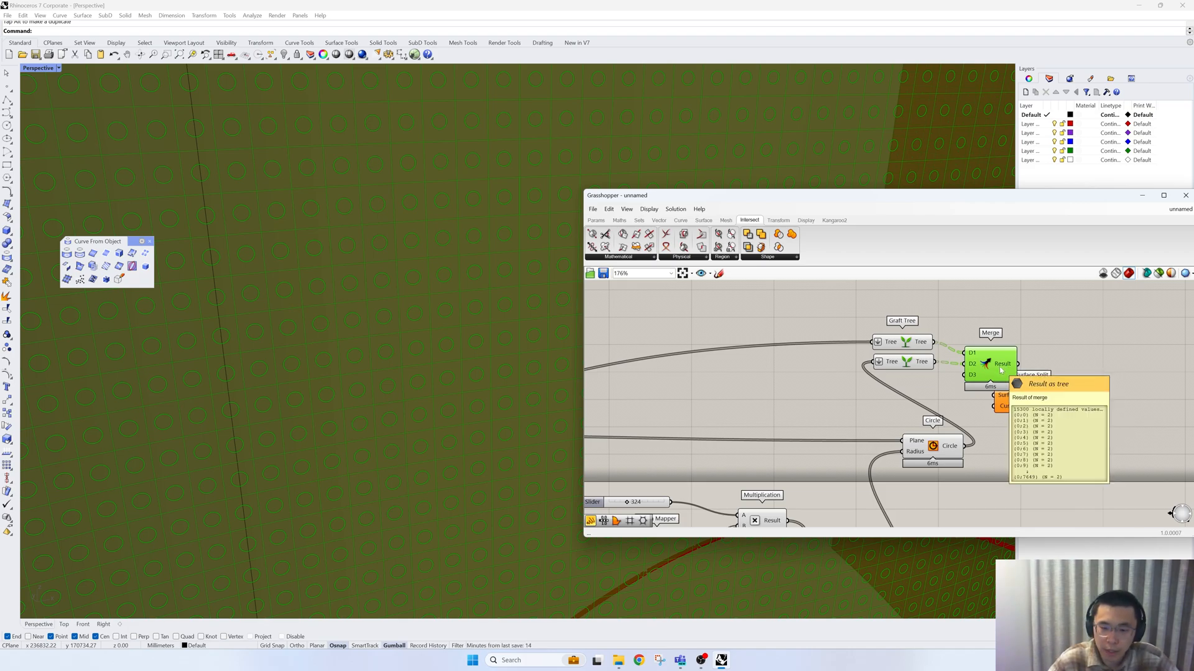
- Space out the Merge and Surface Split components beside the Graft Trees and save the definition as unnamed.gh
drag(1028, 401, 1081, 370)
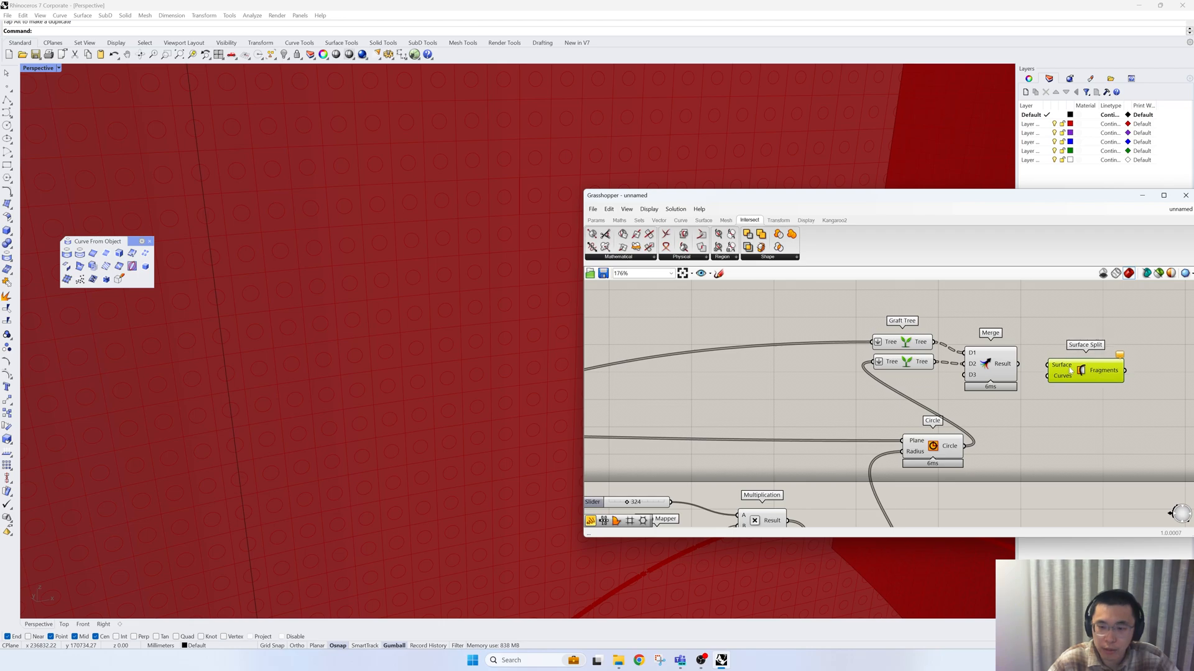
right_drag(1069, 371, 1018, 390)
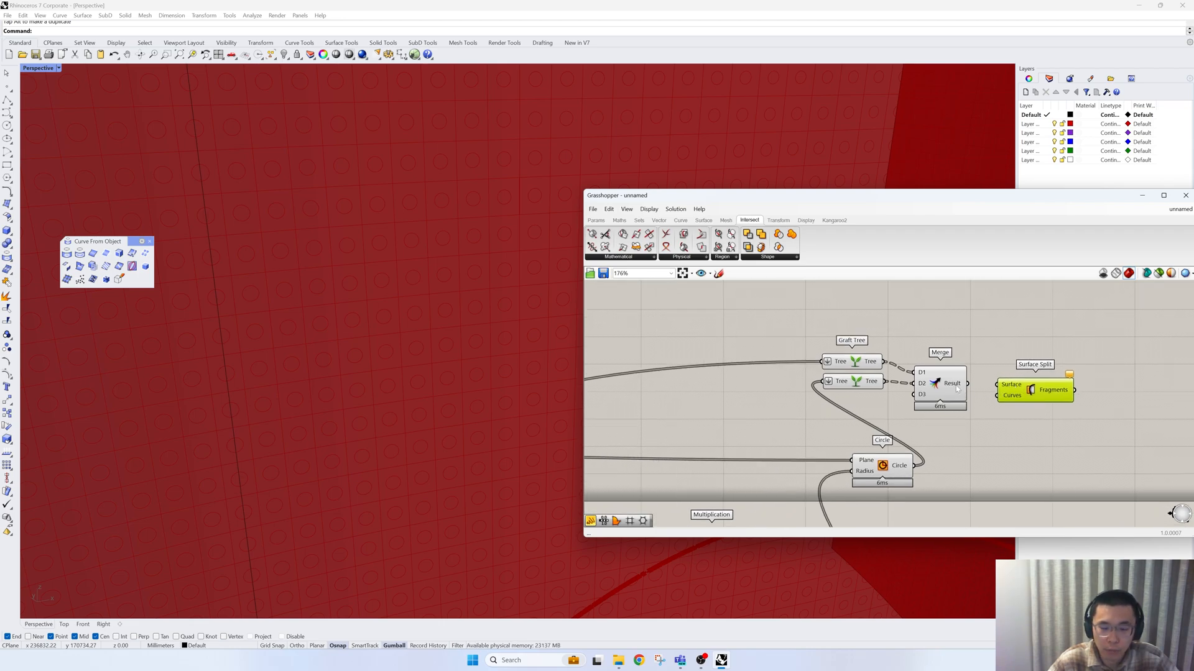
mouse_move(958, 389)
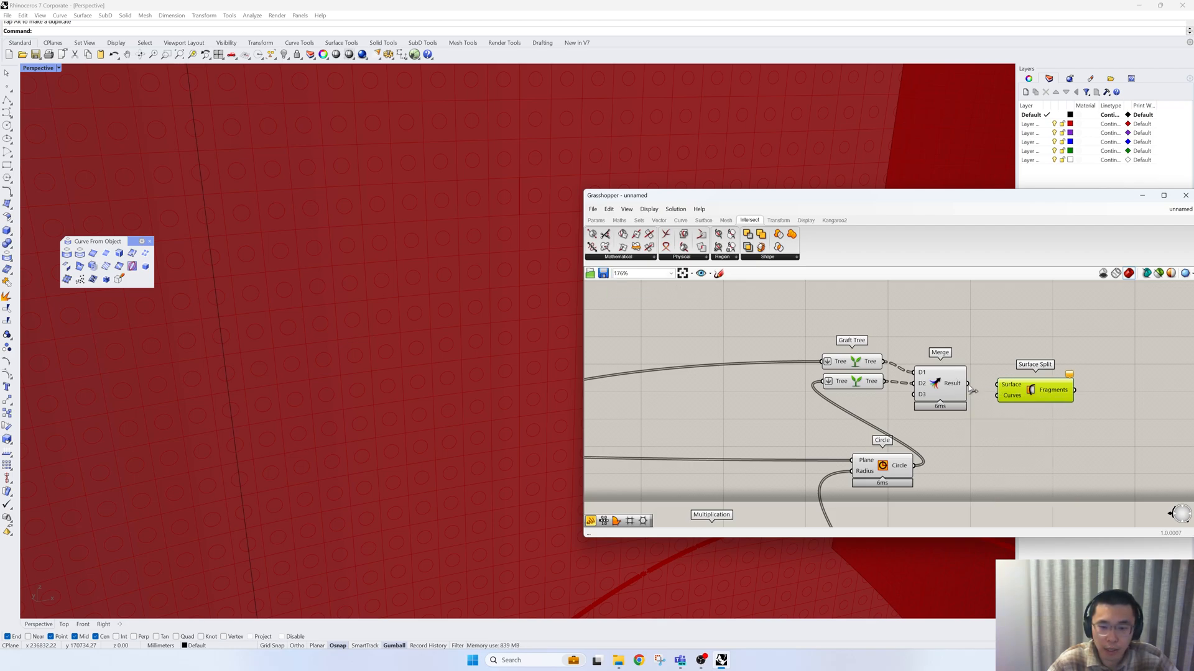
drag(960, 396, 972, 351)
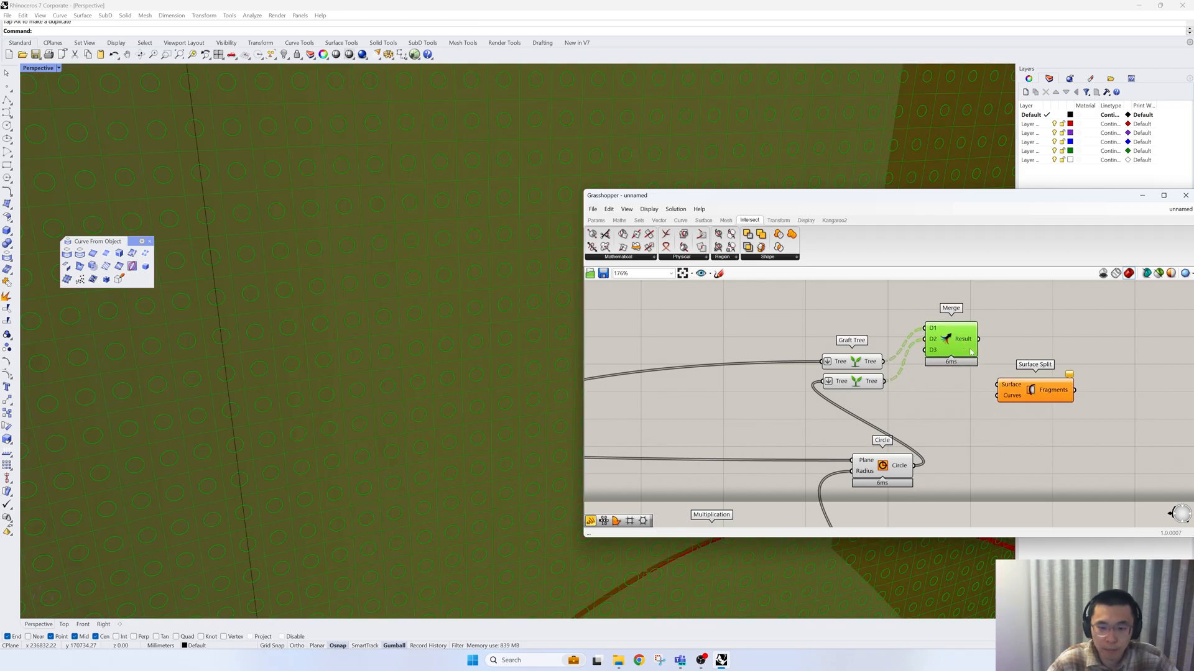
drag(1038, 392, 1054, 386)
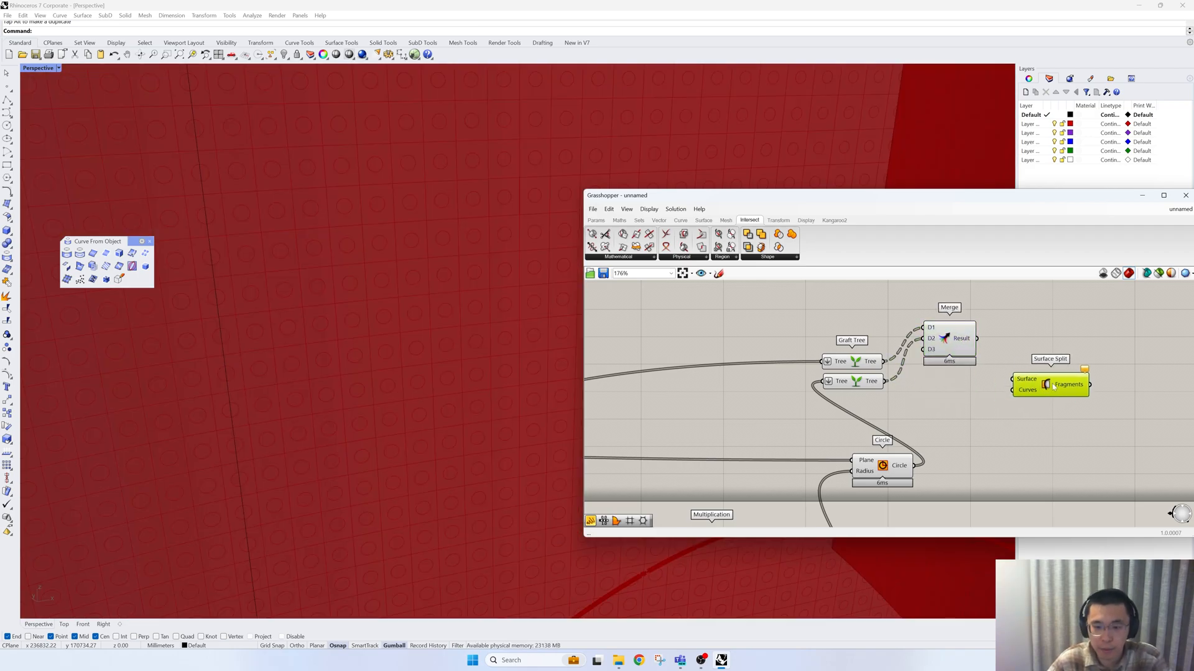
click(603, 274)
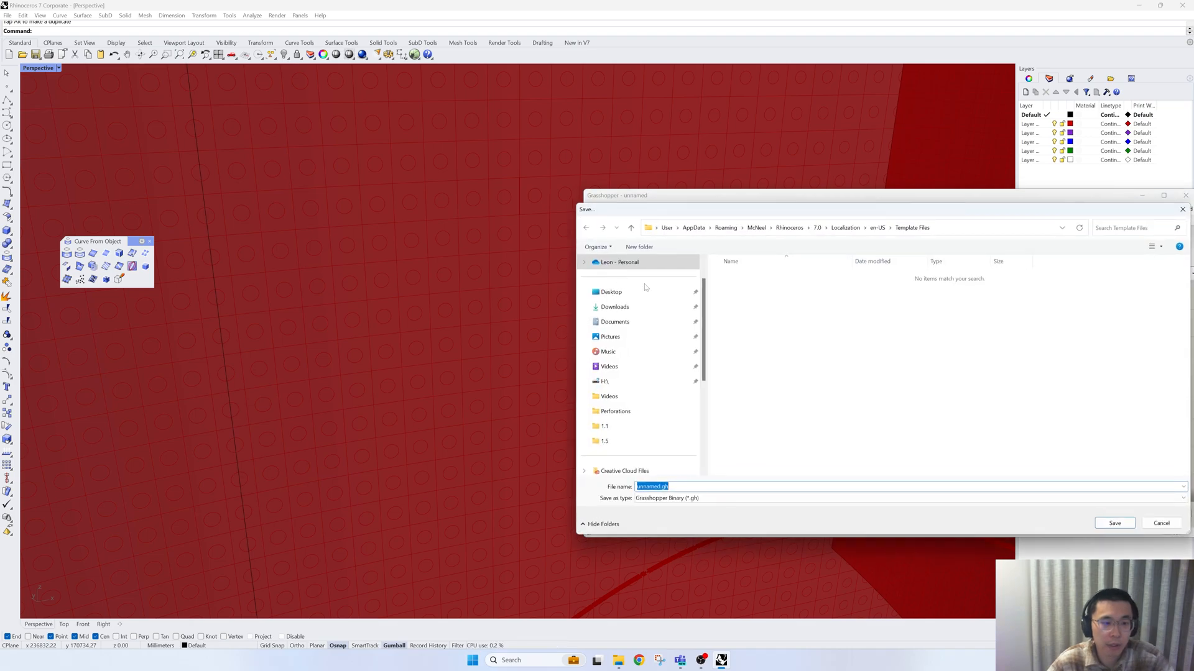
click(1101, 522)
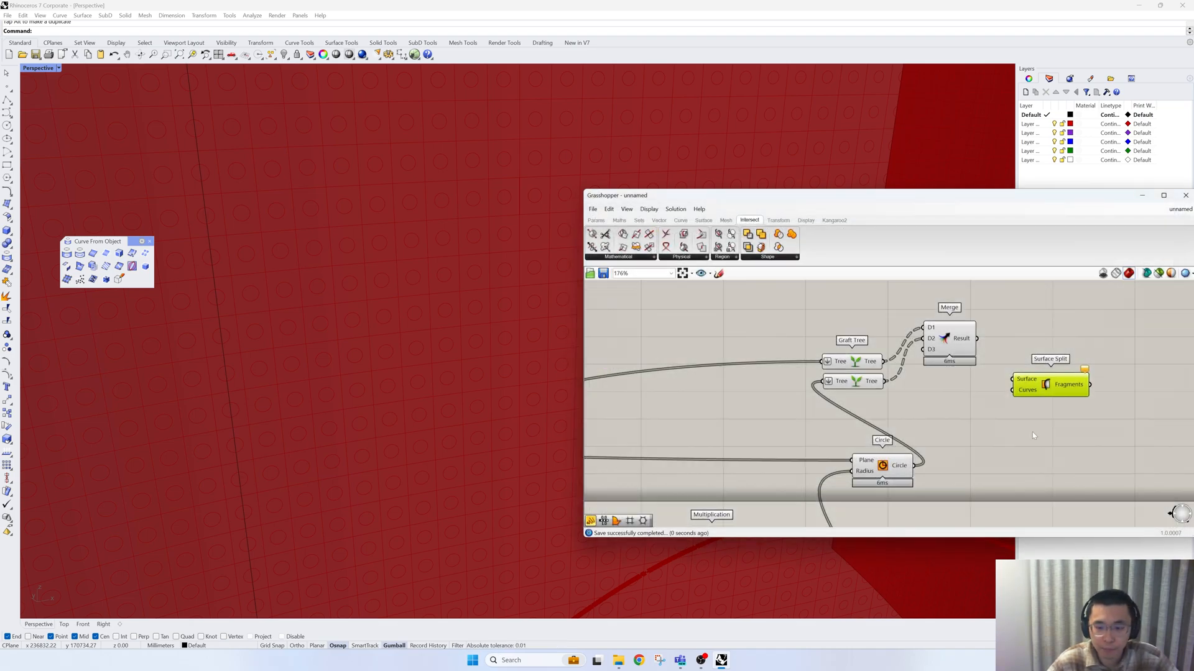
- Delete the Merge component and connect the upper Graft Tree to Surface Split's Surface input and the lower one to Curves
click(965, 386)
click(955, 346)
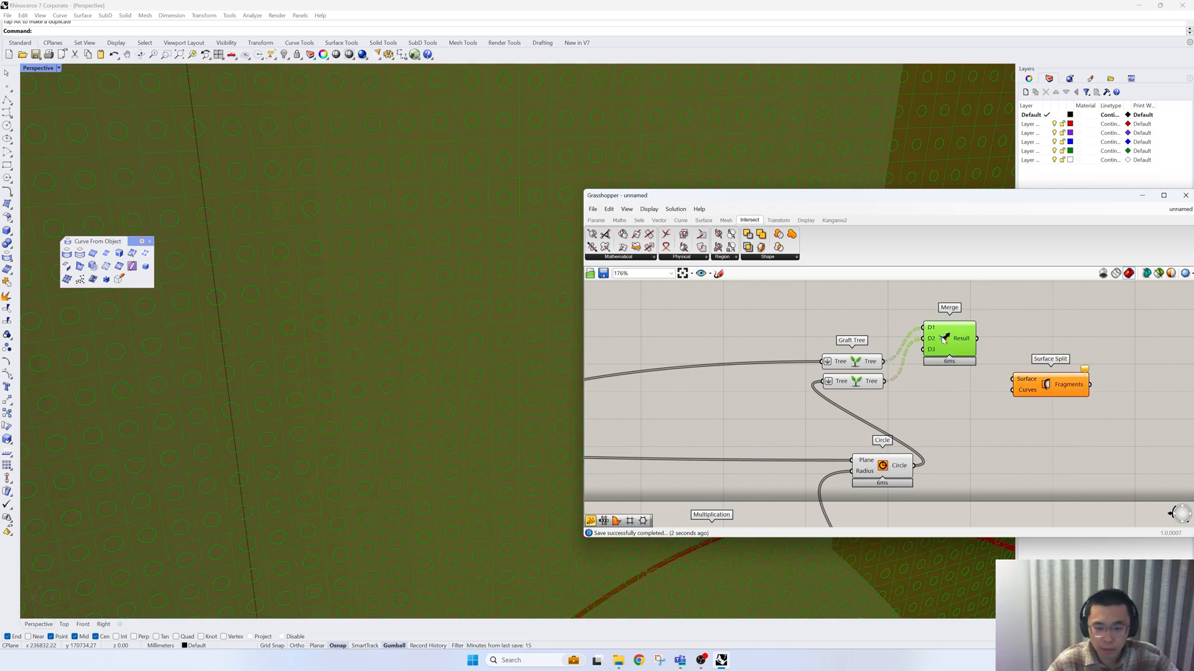
key(Delete)
drag(883, 361, 1013, 379)
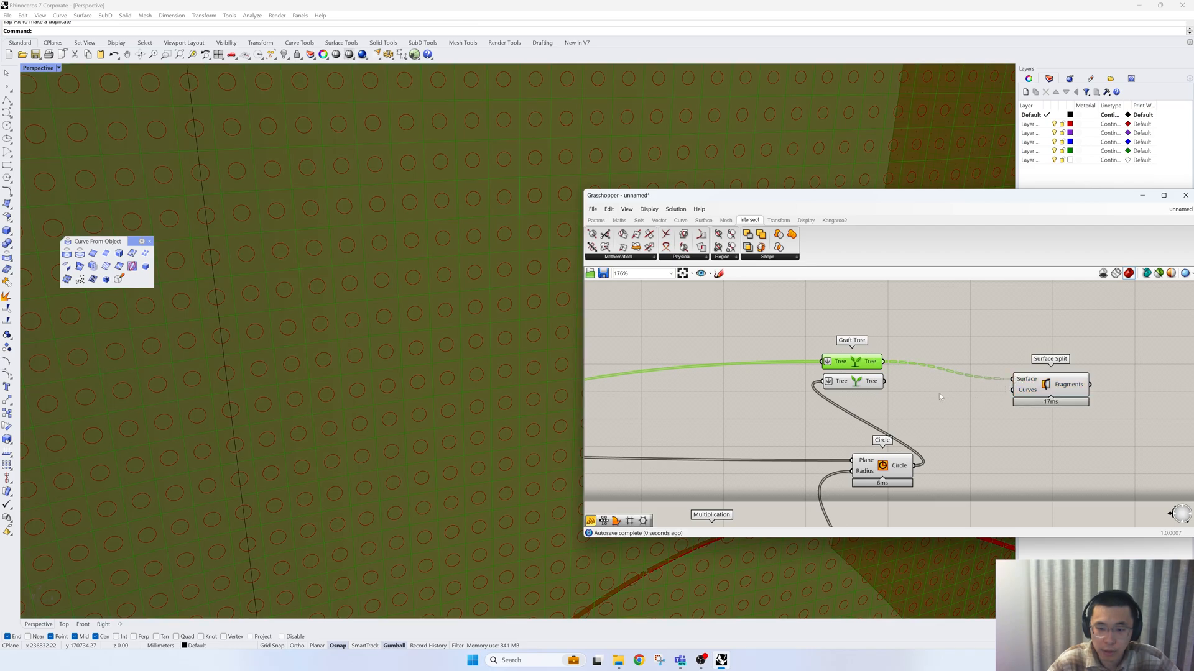
drag(884, 382, 1013, 391)
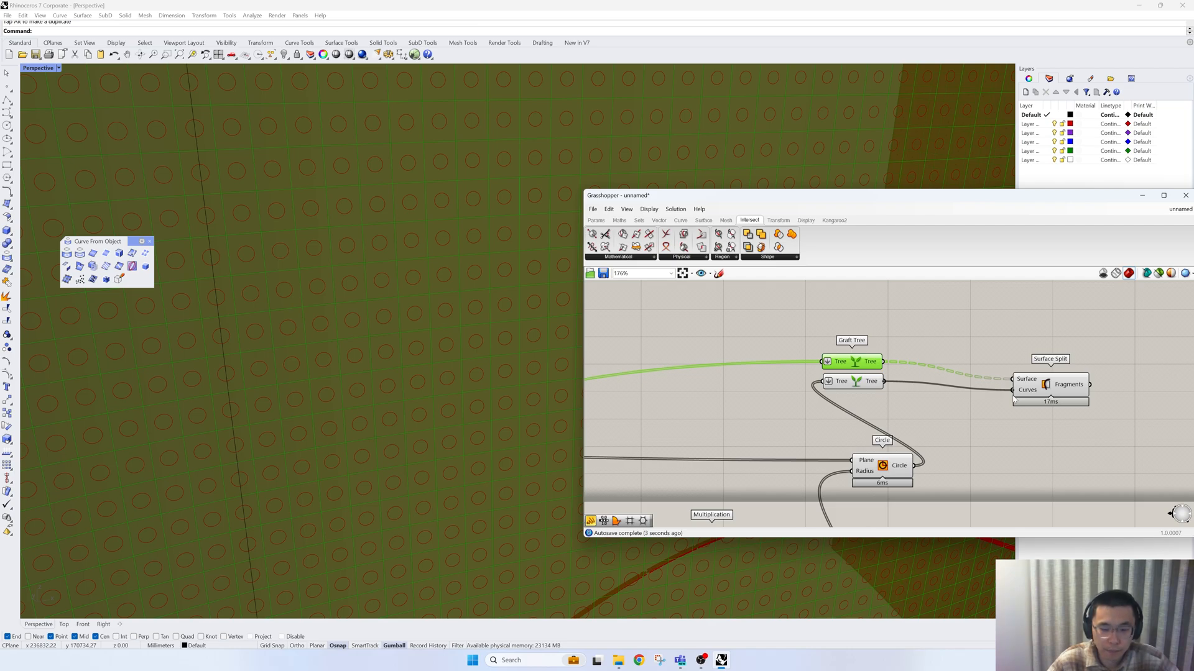
- Turn off the preview of every component except Surface Split
scroll(904, 393, down, 6)
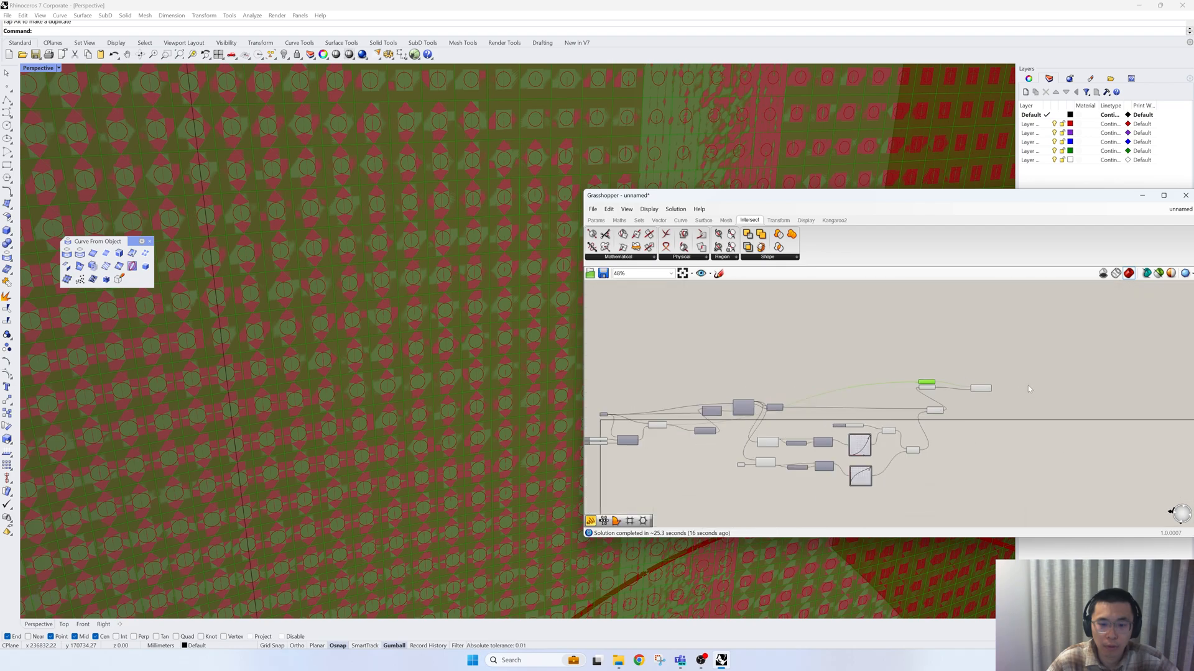
drag(951, 488, 595, 327)
right_click(734, 311)
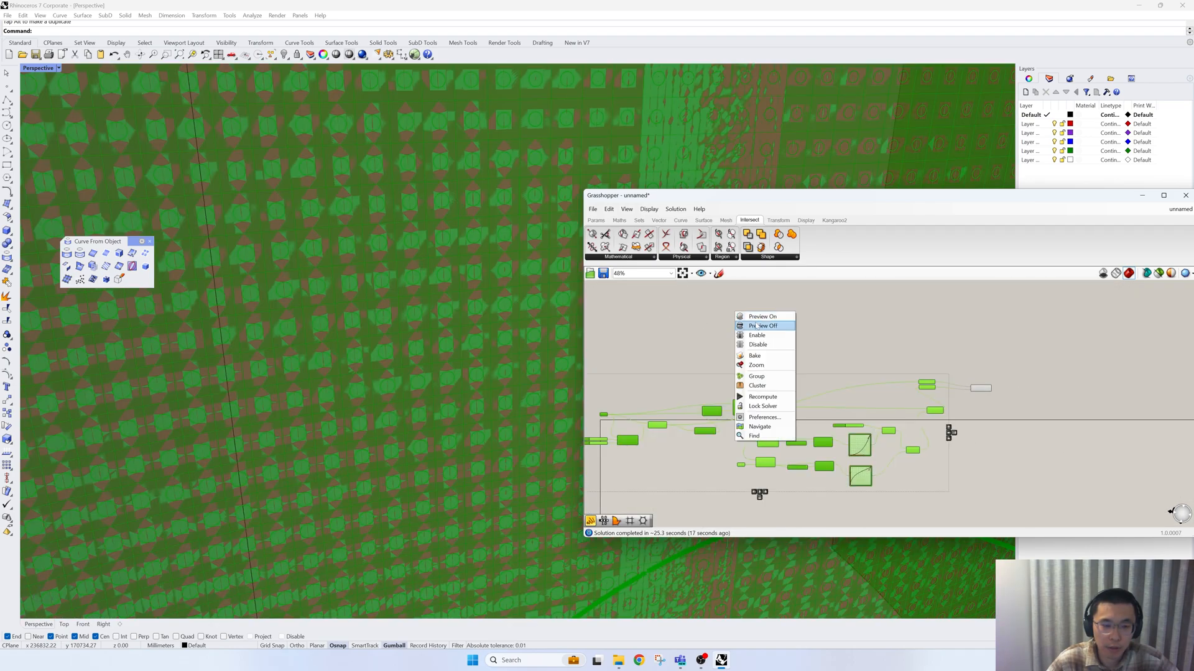
click(760, 325)
scroll(976, 377, up, 6)
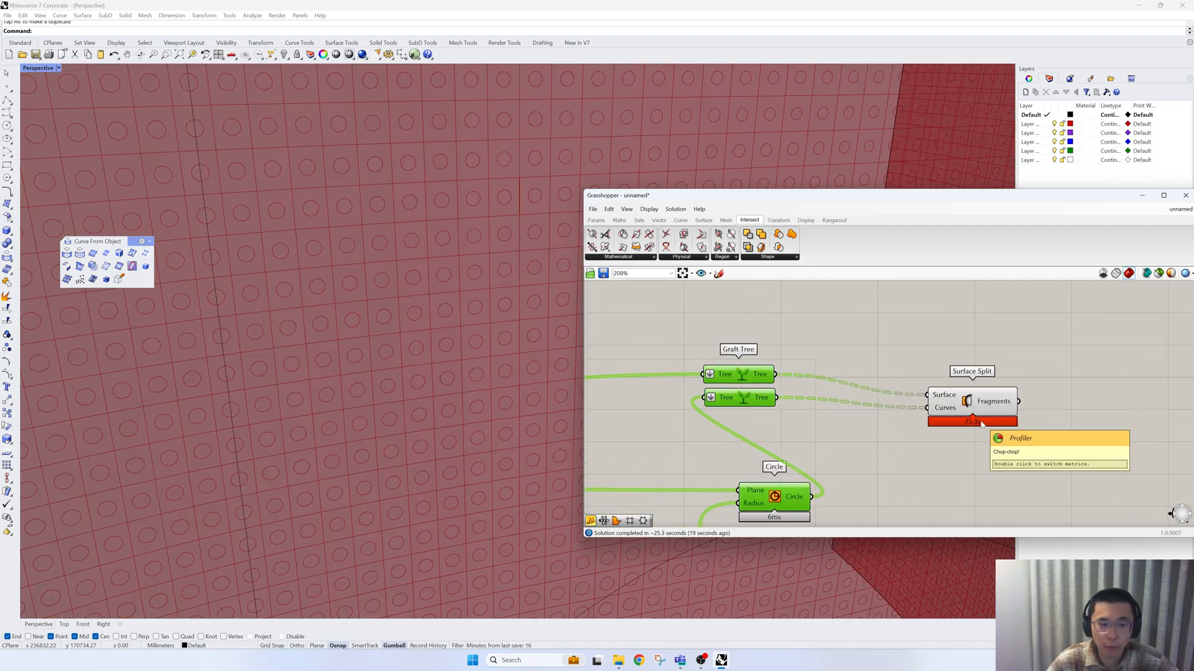
drag(984, 405, 985, 394)
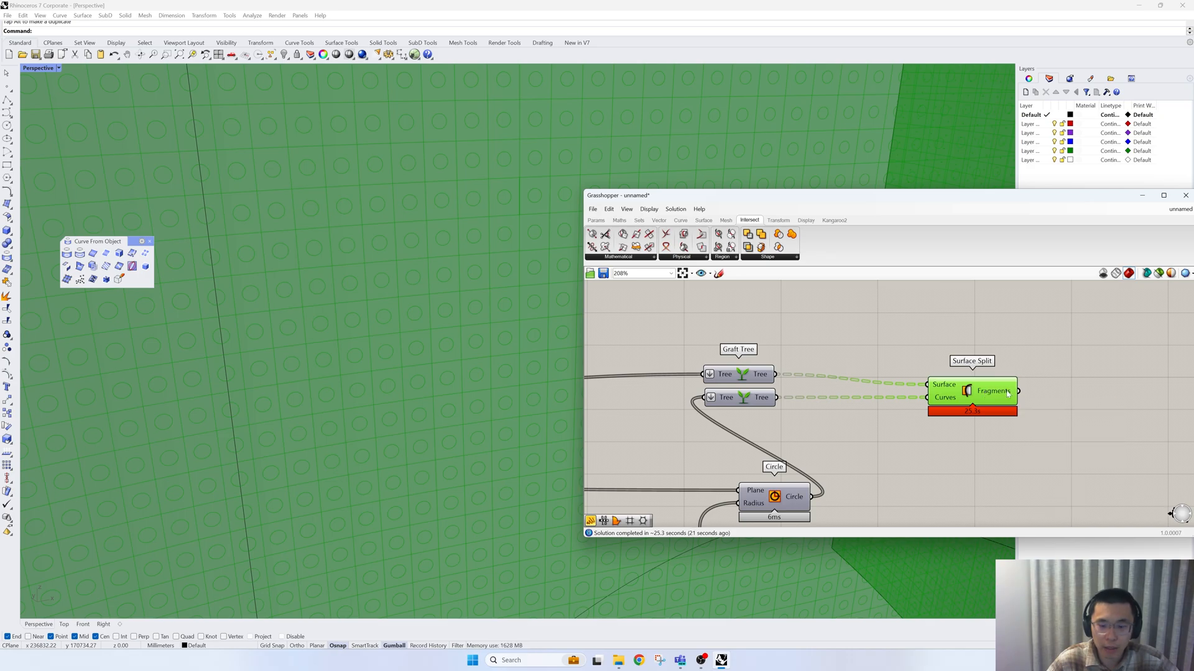
- Add a List Item component after Surface Split and connect the Fragments output to its List input
right_drag(1082, 401, 987, 402)
double_click(987, 403)
text(list)
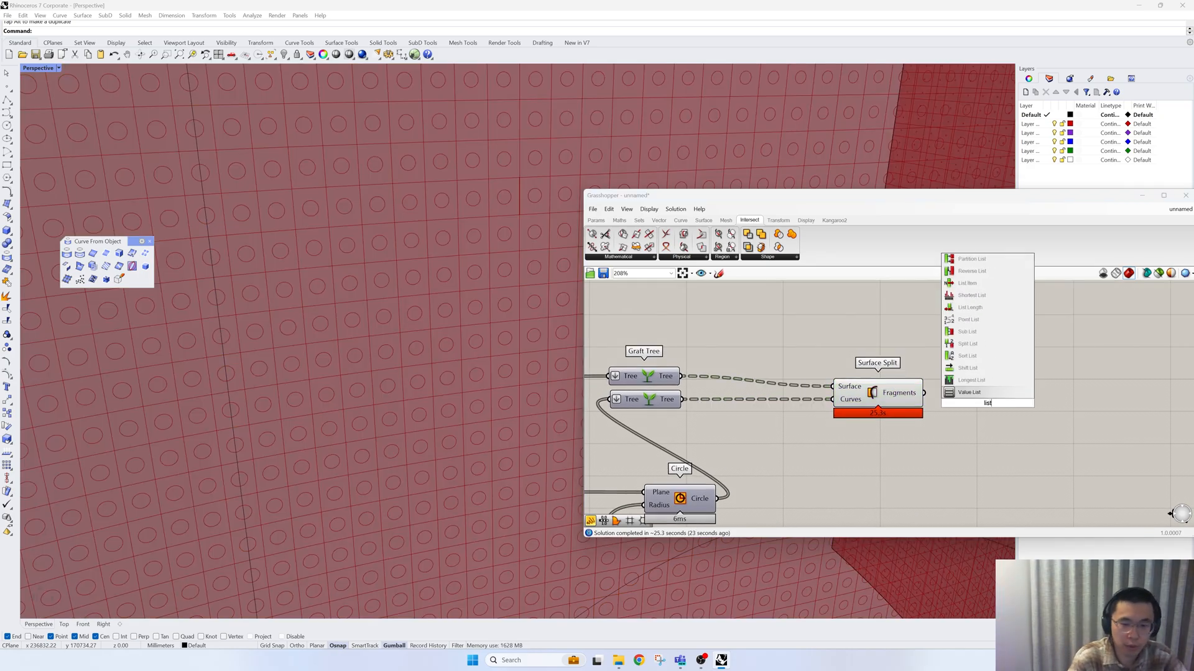
text( item)
key(Return)
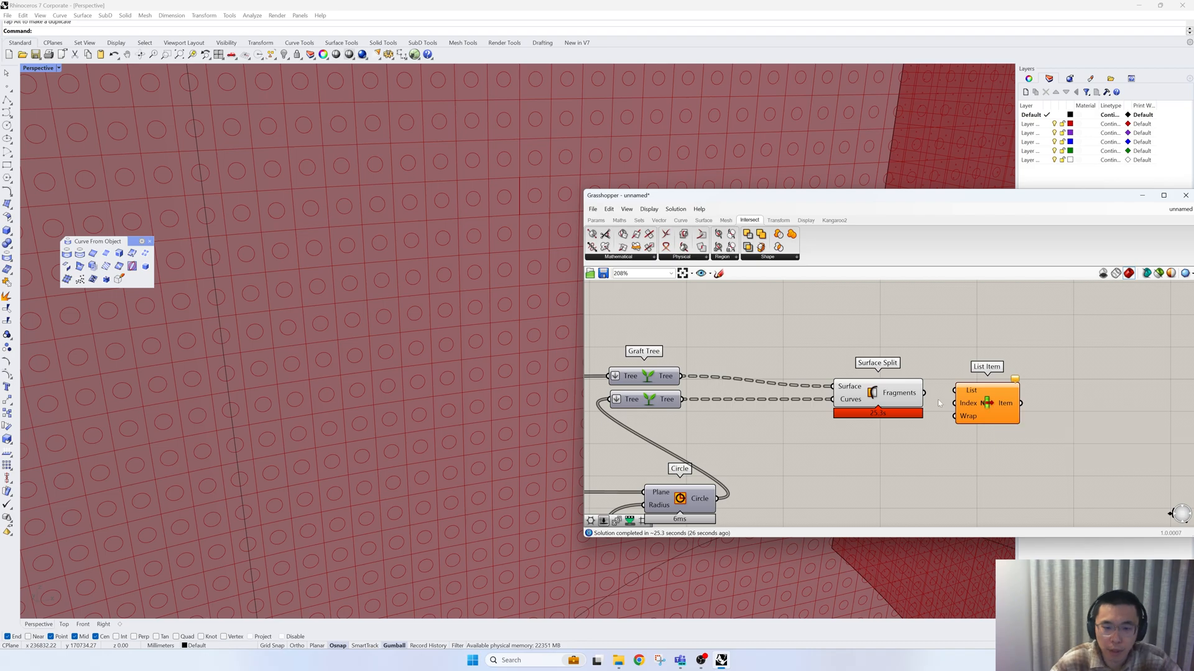
mouse_move(912, 397)
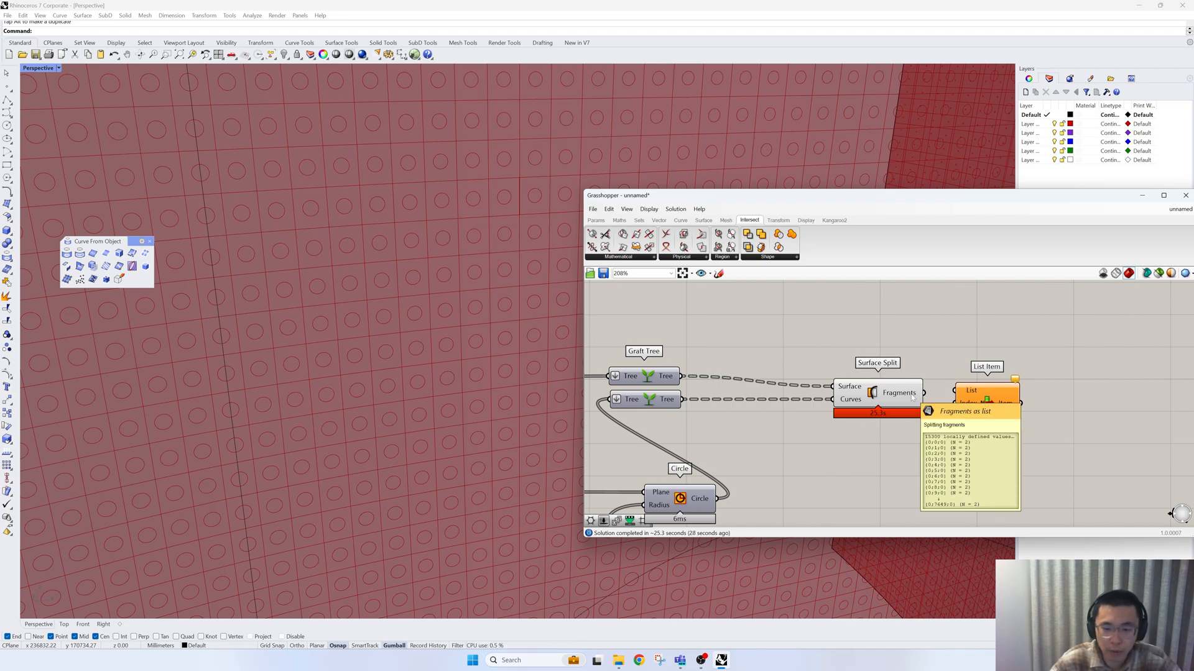
scroll(461, 352, up, 10)
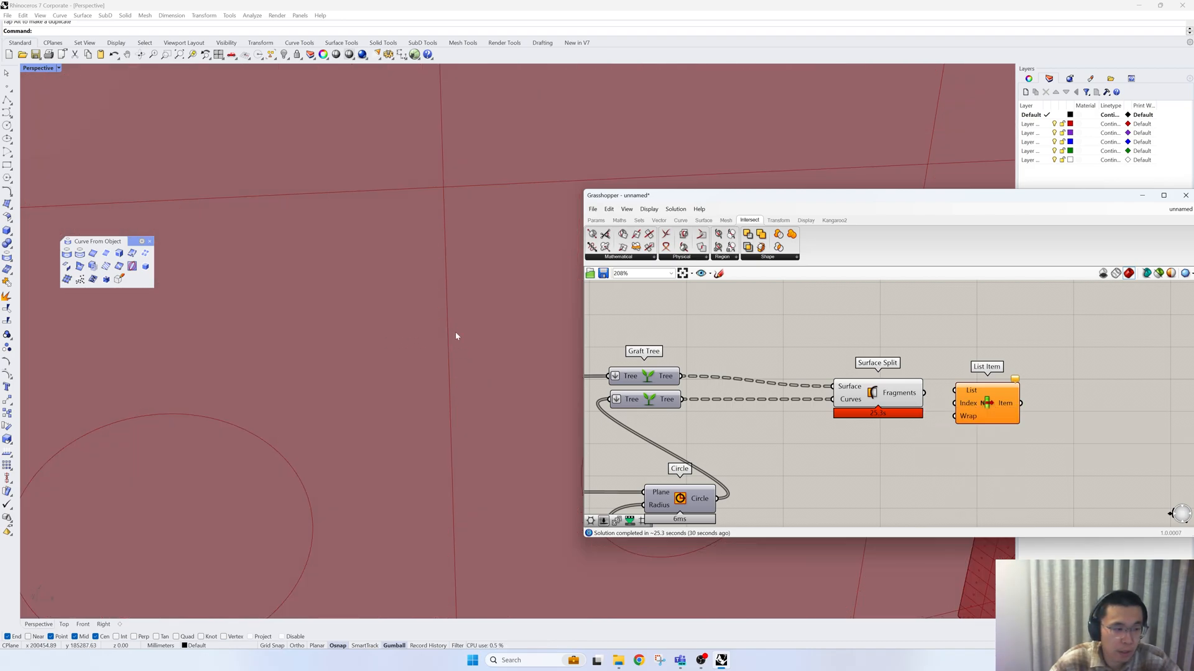
scroll(456, 336, down, 10)
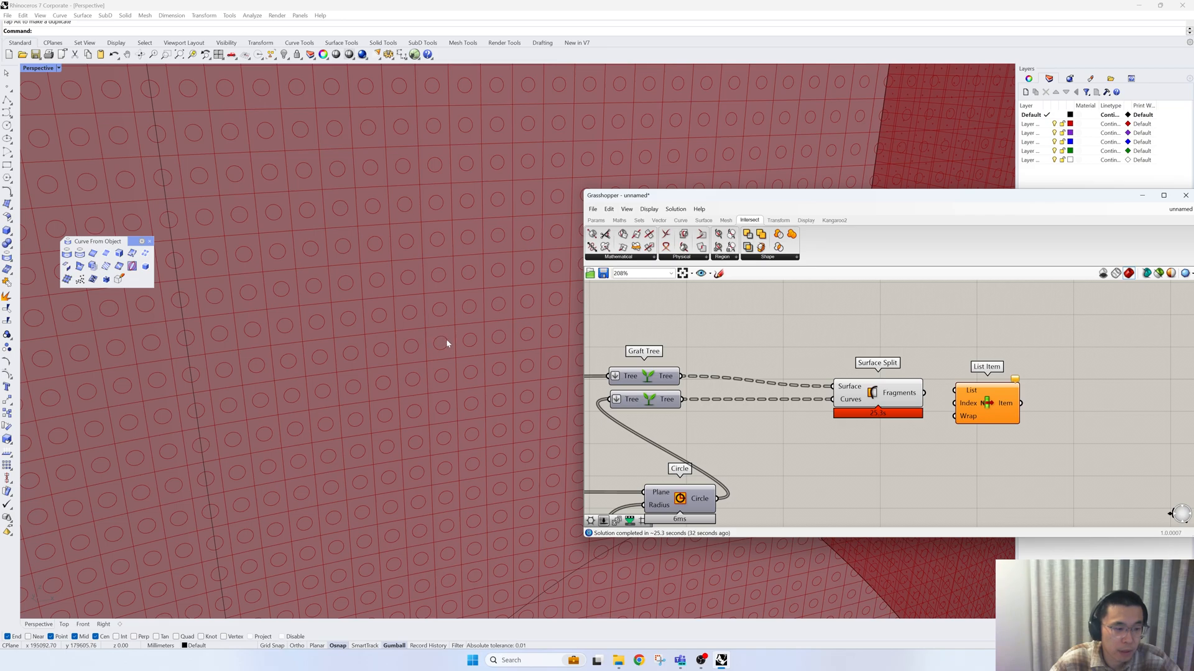
scroll(445, 345, up, 8)
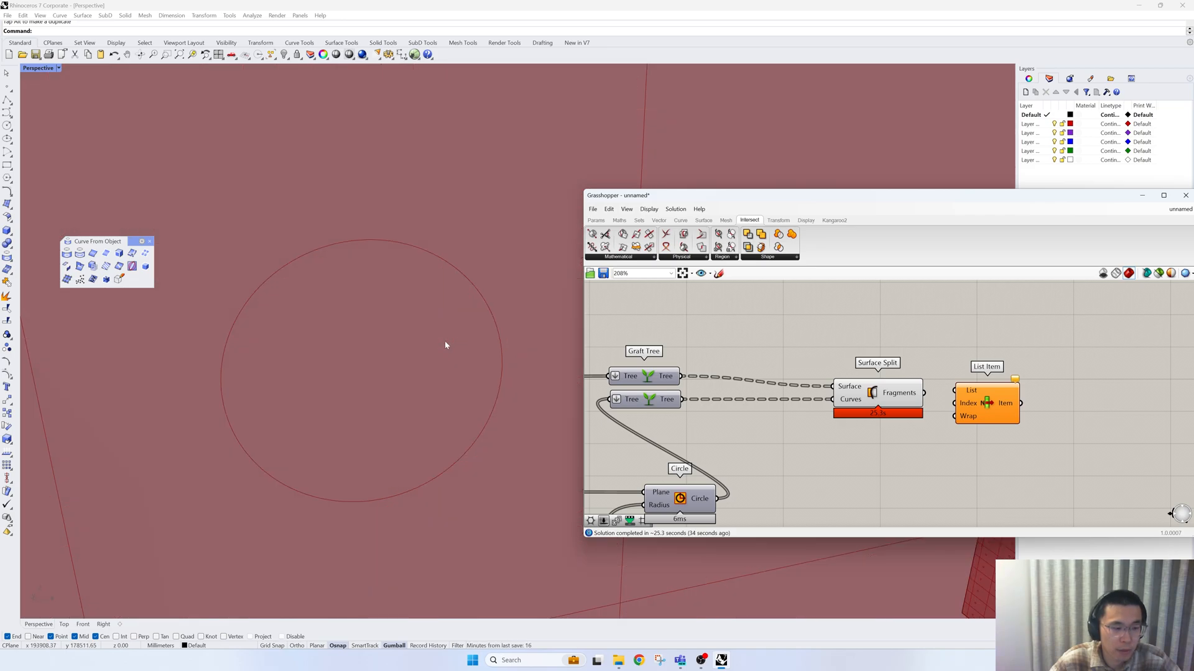
scroll(416, 334, down, 8)
drag(923, 393, 1007, 407)
- Turn off the preview of Surface Split and examine the List Item panels across the whole curved surface
drag(934, 443, 836, 324)
right_click(836, 324)
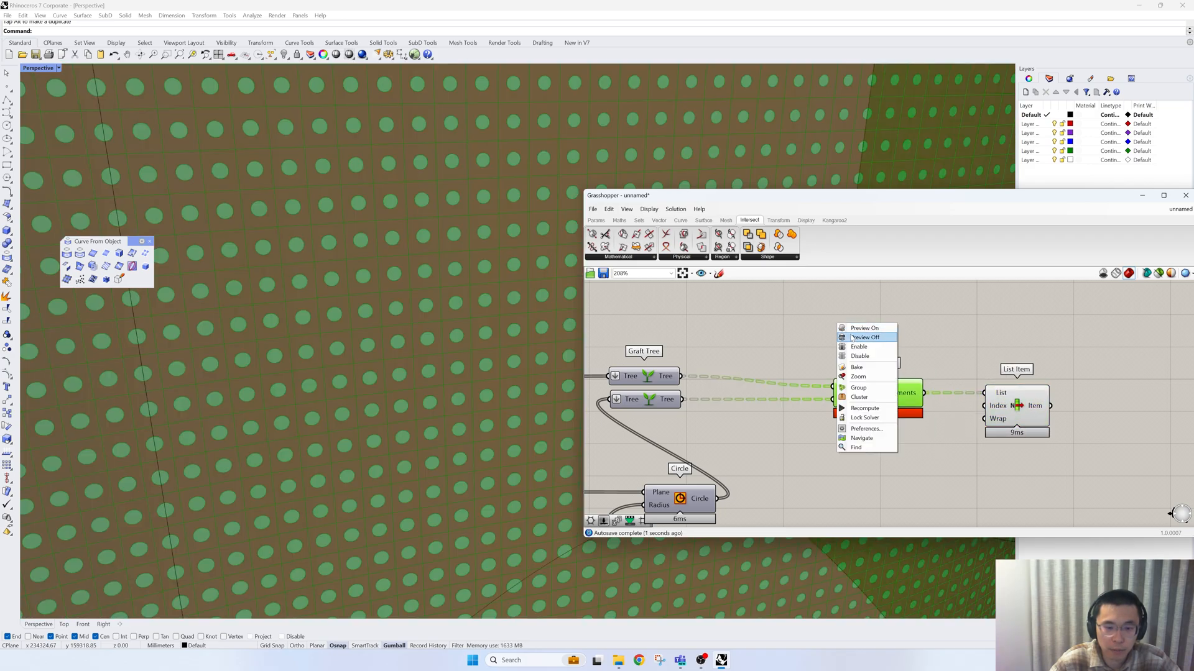
click(857, 337)
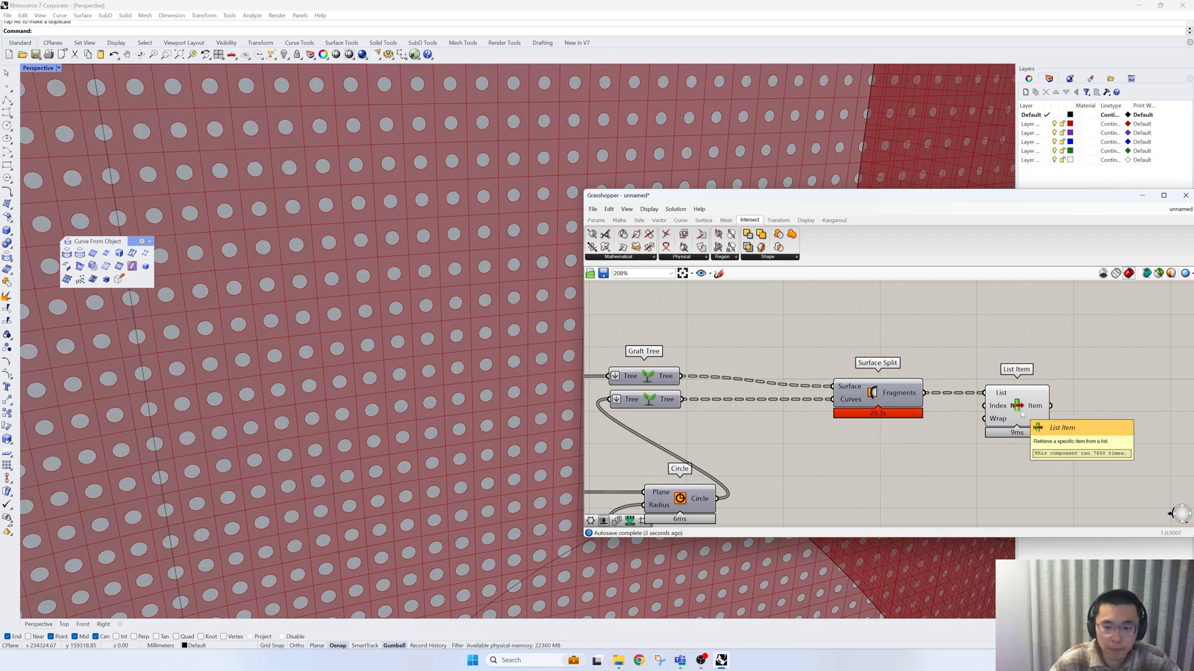
drag(1022, 415, 1028, 415)
scroll(472, 369, down, 5)
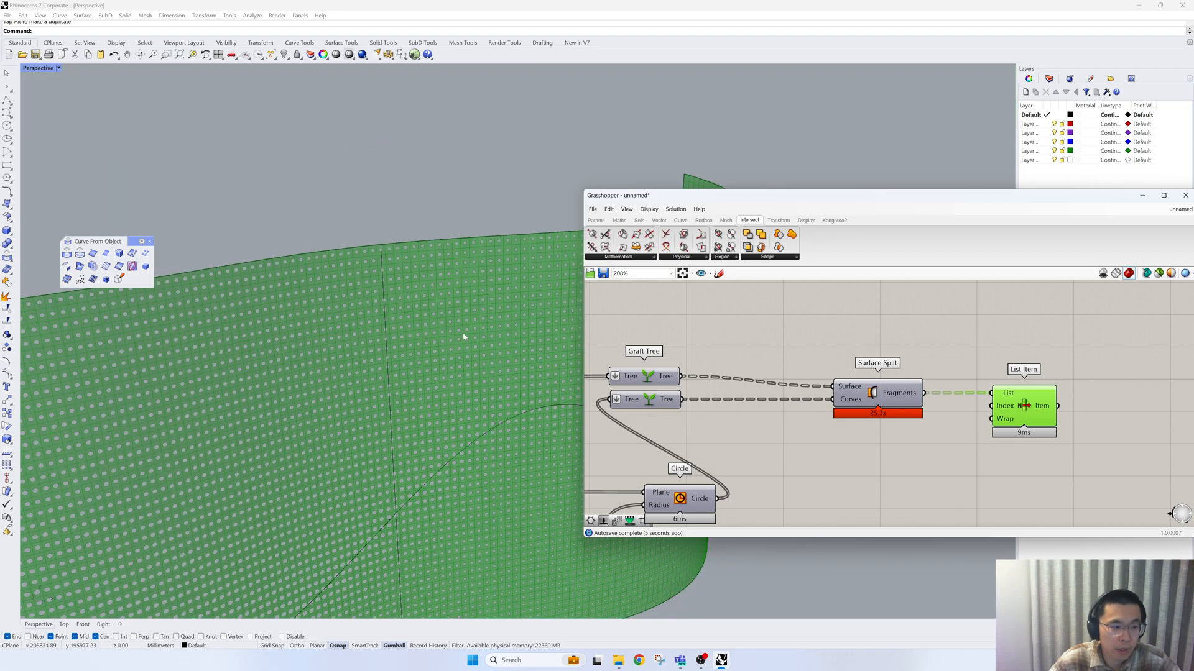
scroll(463, 337, down, 4)
shift+right_drag(373, 357, 503, 333)
scroll(314, 366, up, 10)
scroll(313, 366, down, 8)
- Bake the List Item panels onto Layer 01 and save the Grasshopper definition
right_drag(1048, 410, 1000, 410)
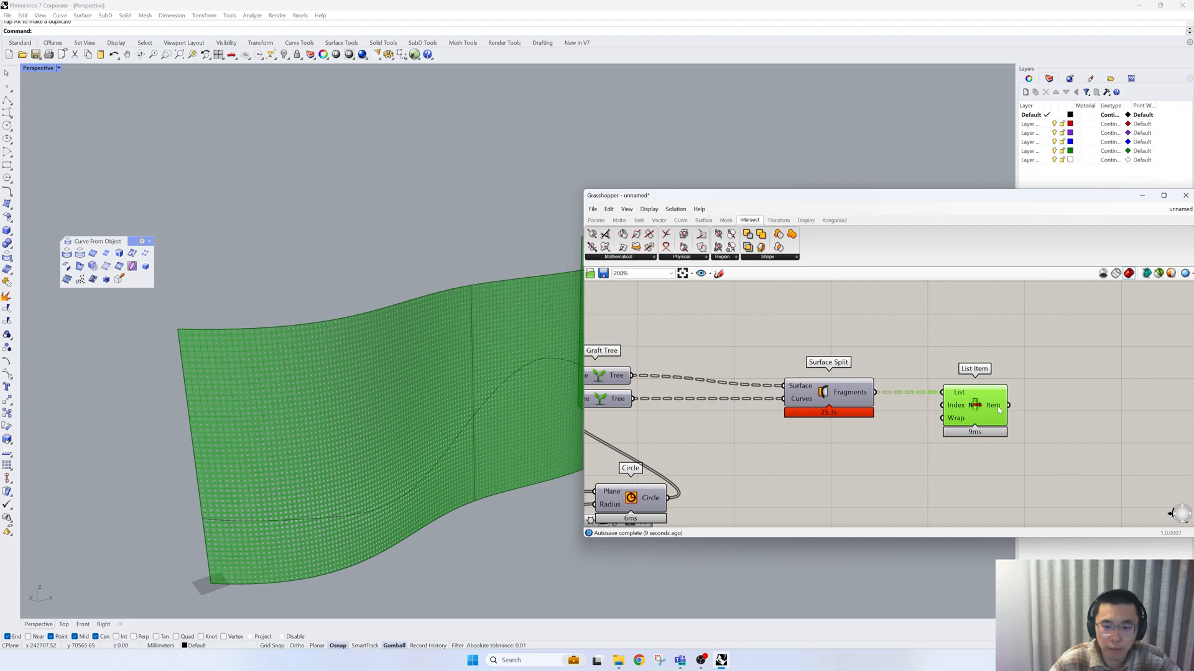
right_click(999, 410)
click(1027, 427)
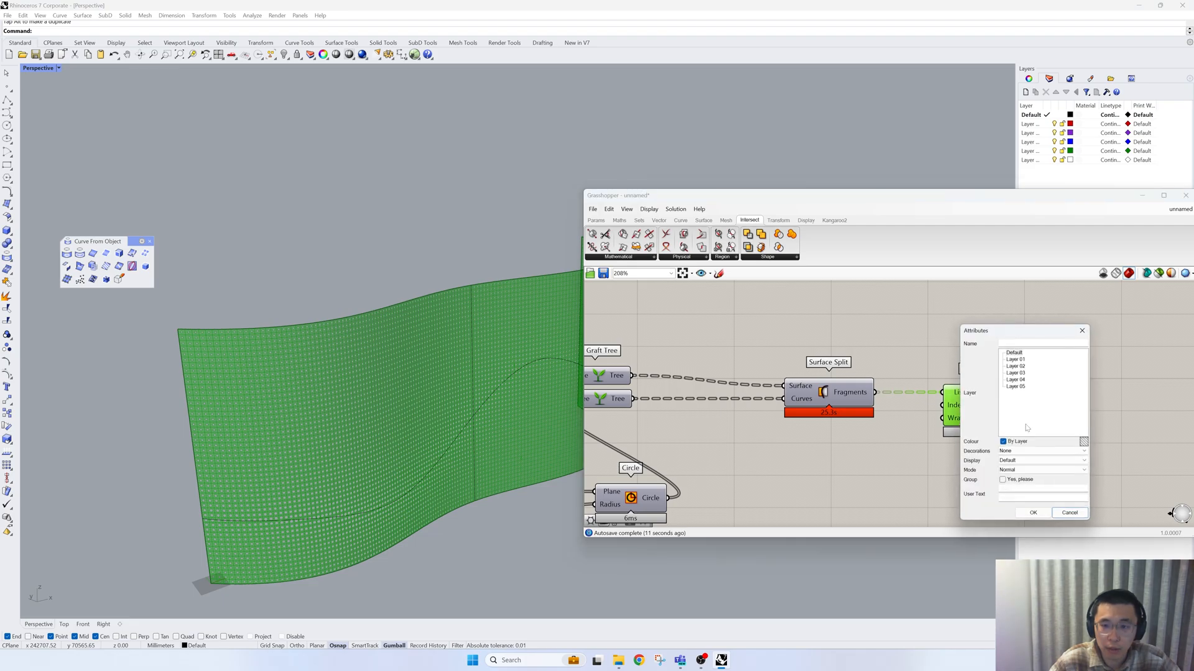
click(1015, 359)
click(1032, 512)
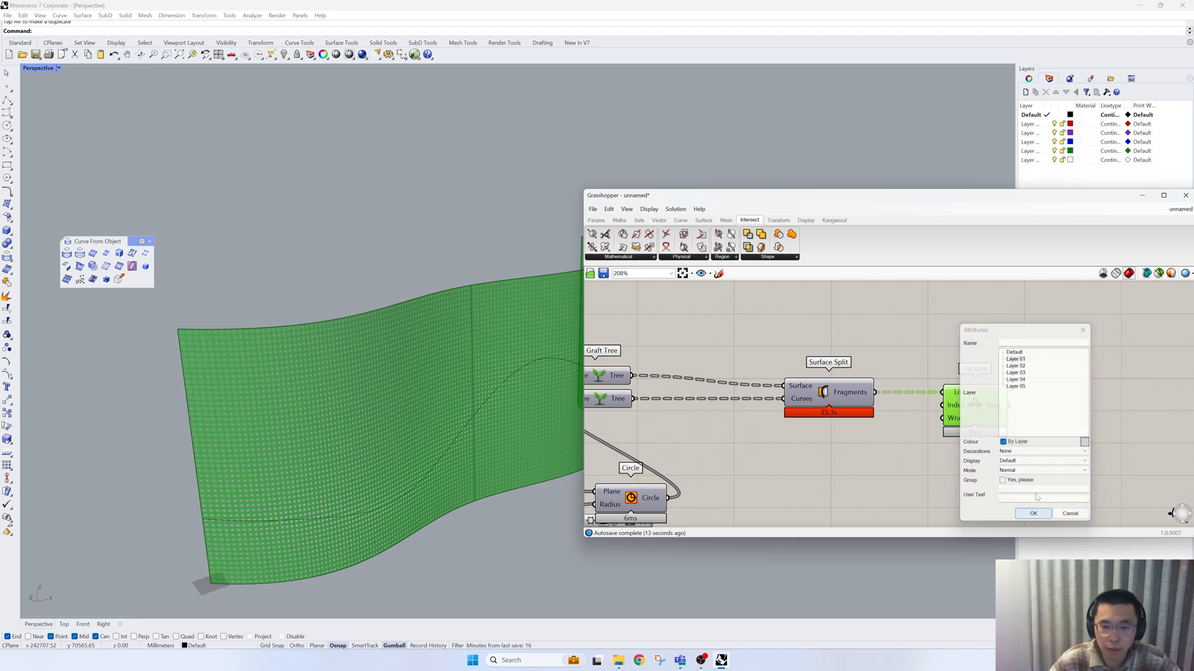
click(603, 274)
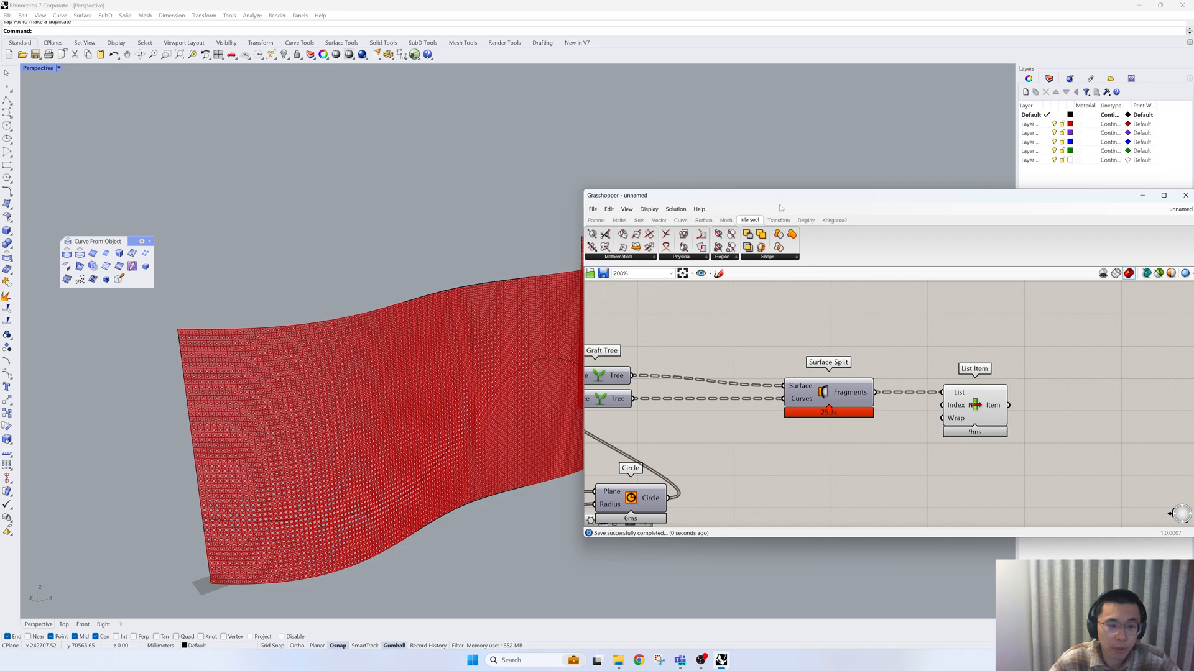
- Close the Grasshopper window and view the baked panels in the Perspective viewport
drag(799, 190, 634, 227)
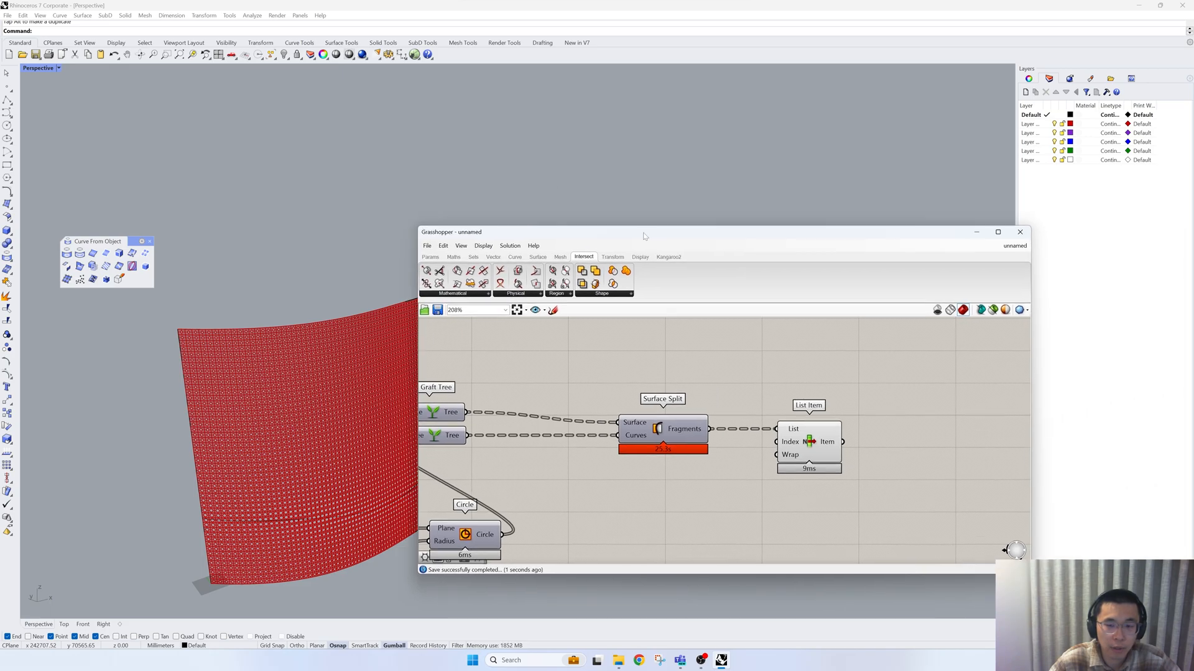
click(1020, 233)
right_drag(861, 234, 634, 272)
scroll(634, 271, up, 3)
- Assign a Plaster material in a light reddish-grey colour to the red layer that holds the baked panels
click(1078, 124)
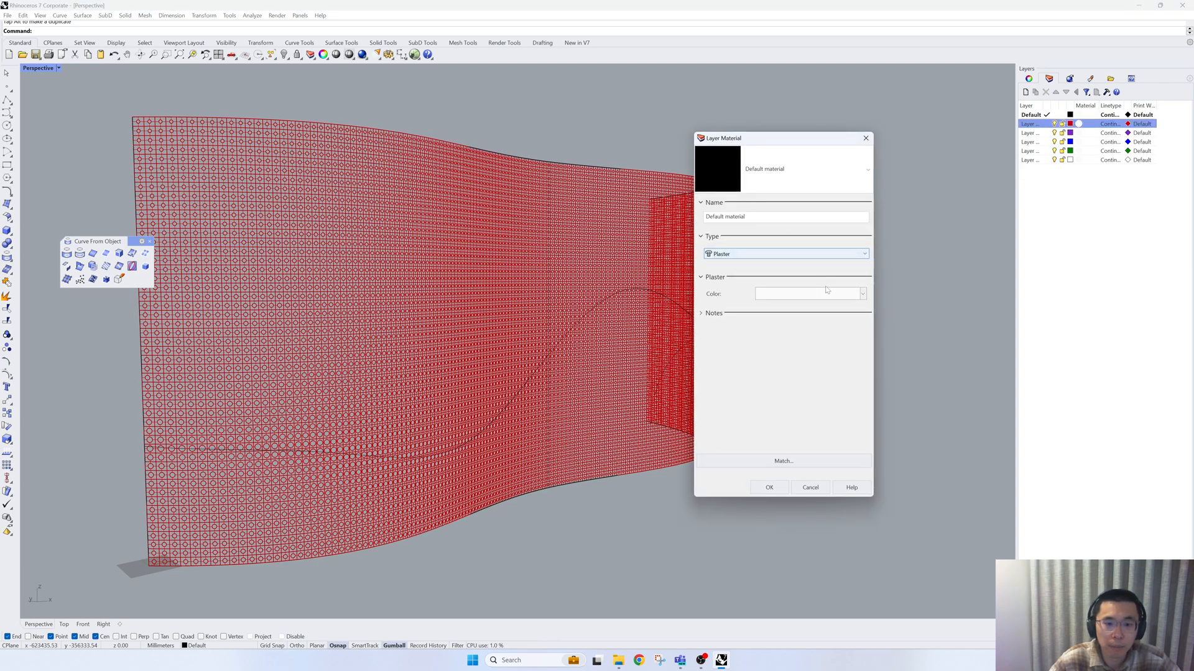
click(815, 293)
click(925, 304)
click(950, 310)
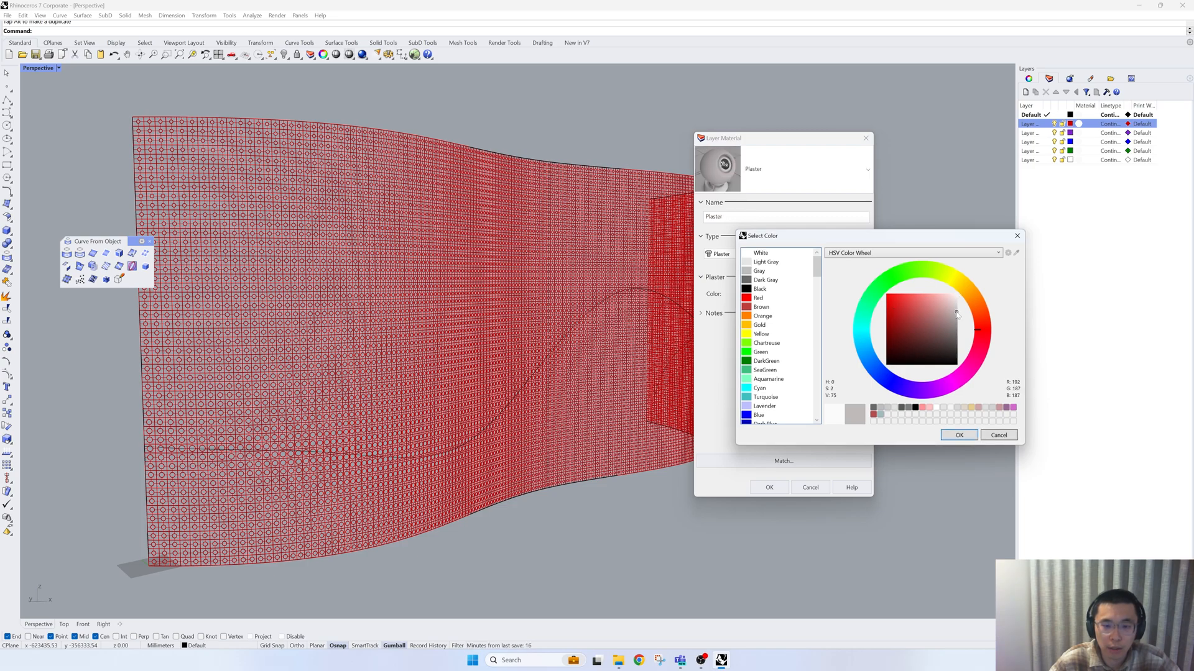
click(958, 435)
click(769, 487)
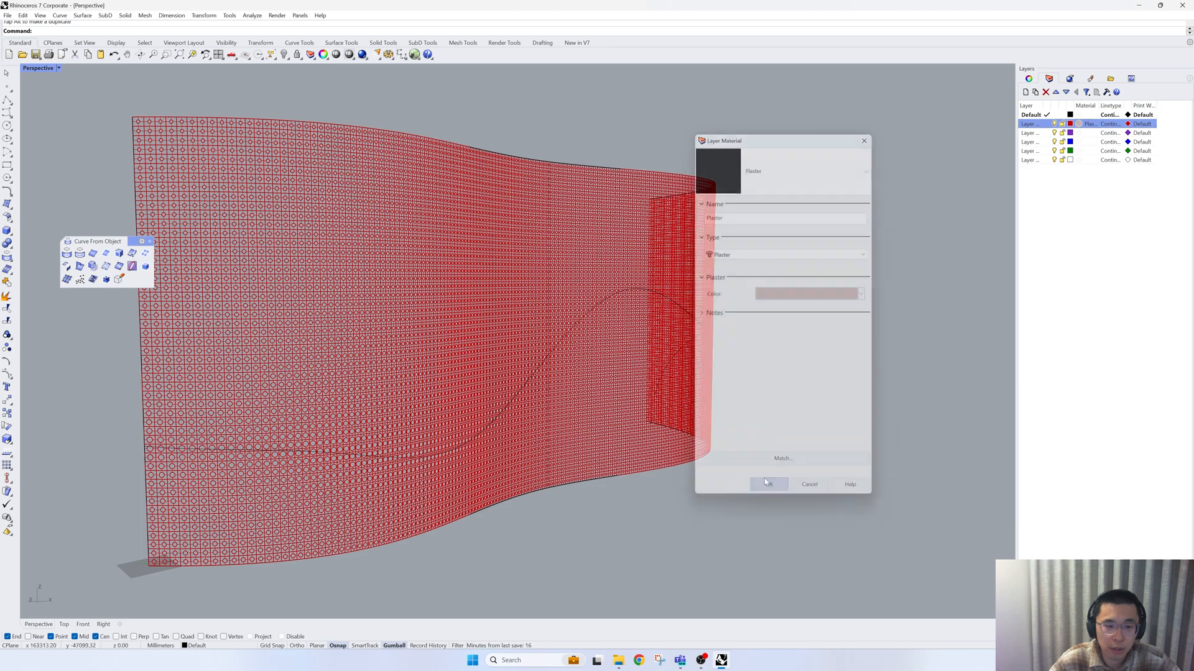
- Select the original extrusion surface behind the baked panels and hide it
click(544, 358)
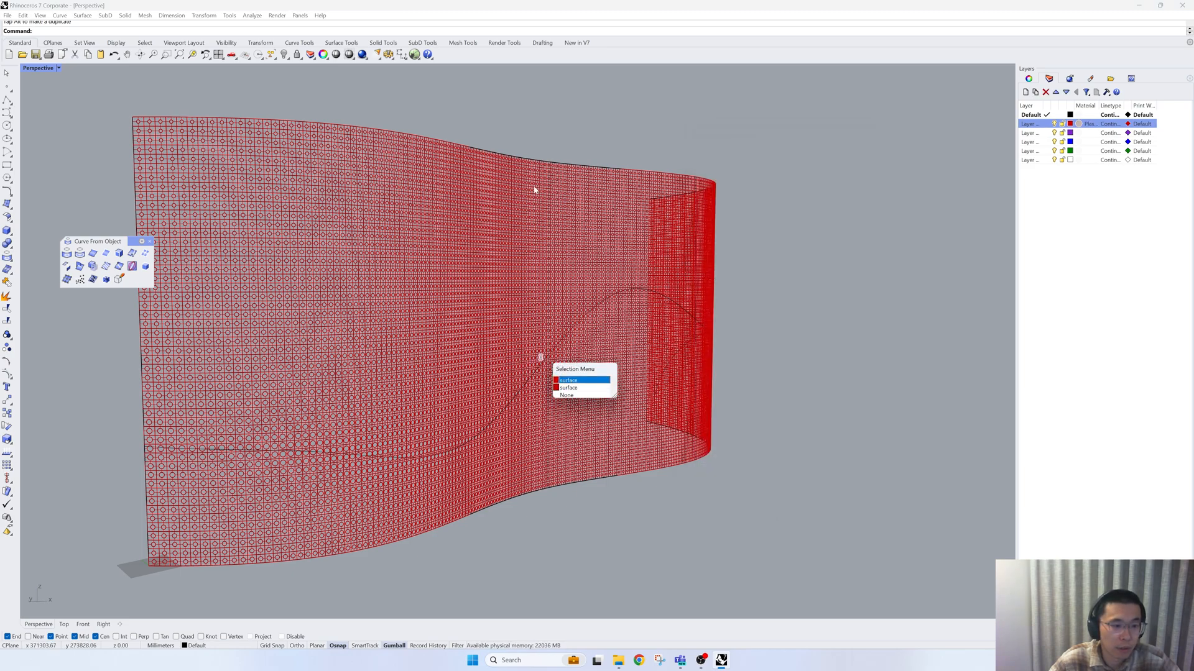
click(572, 388)
click(521, 159)
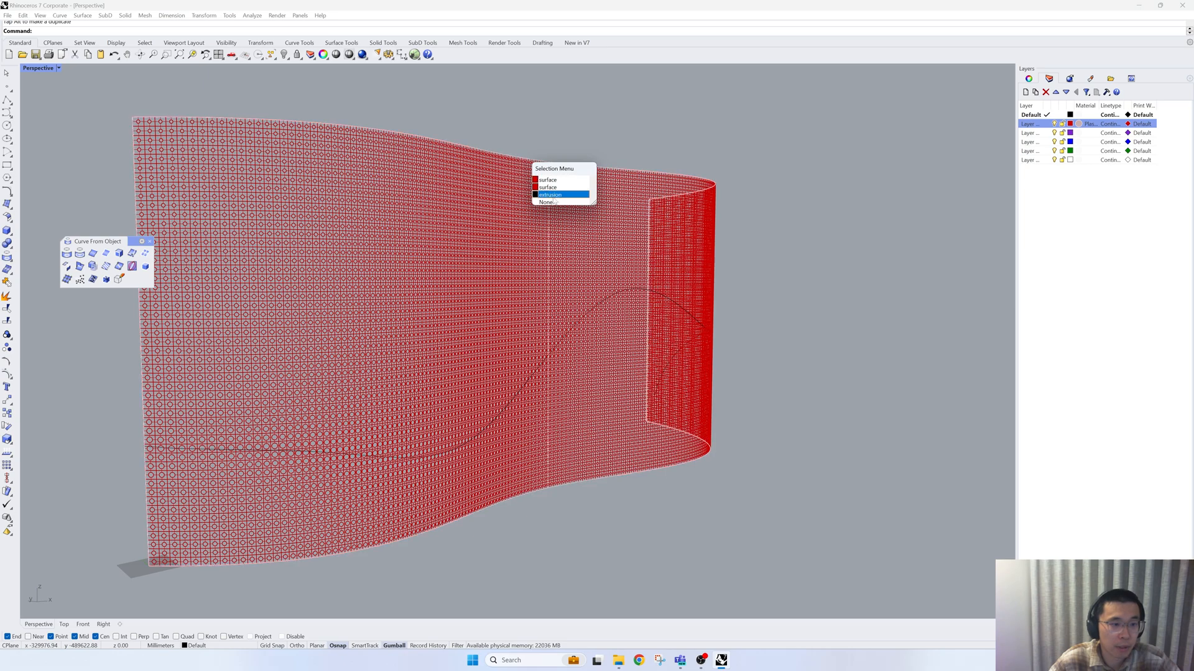
click(551, 194)
key(Return)
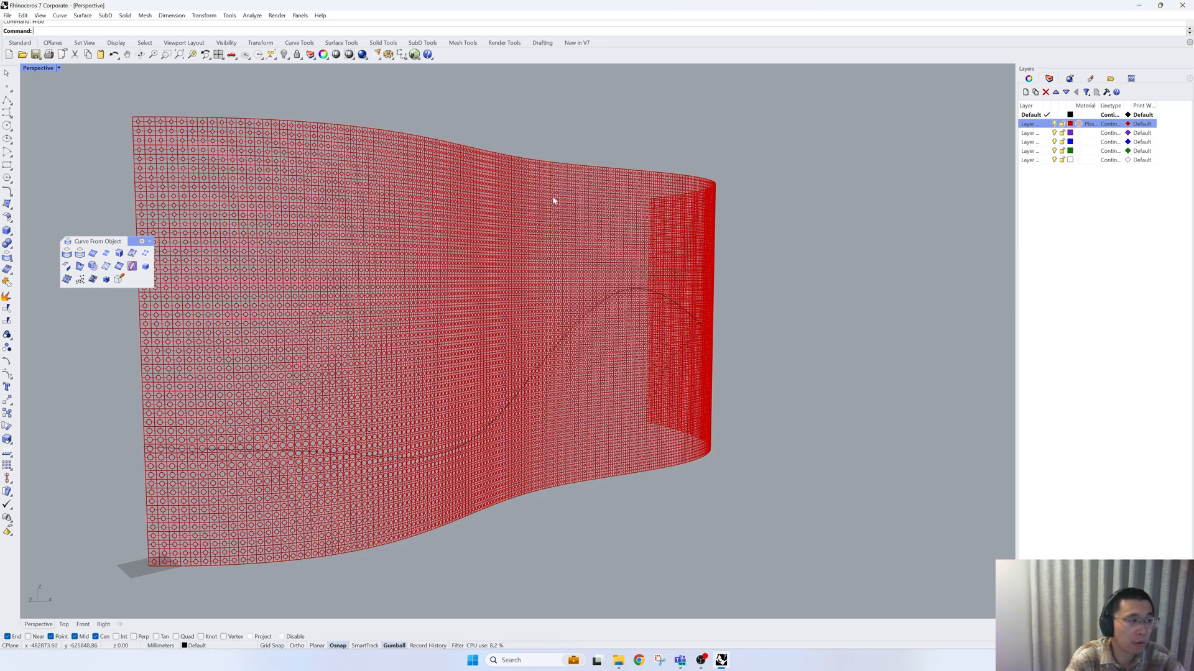
- Switch the Perspective viewport to a rendered display and hide the curve running across the perforated panels
click(39, 67)
click(69, 125)
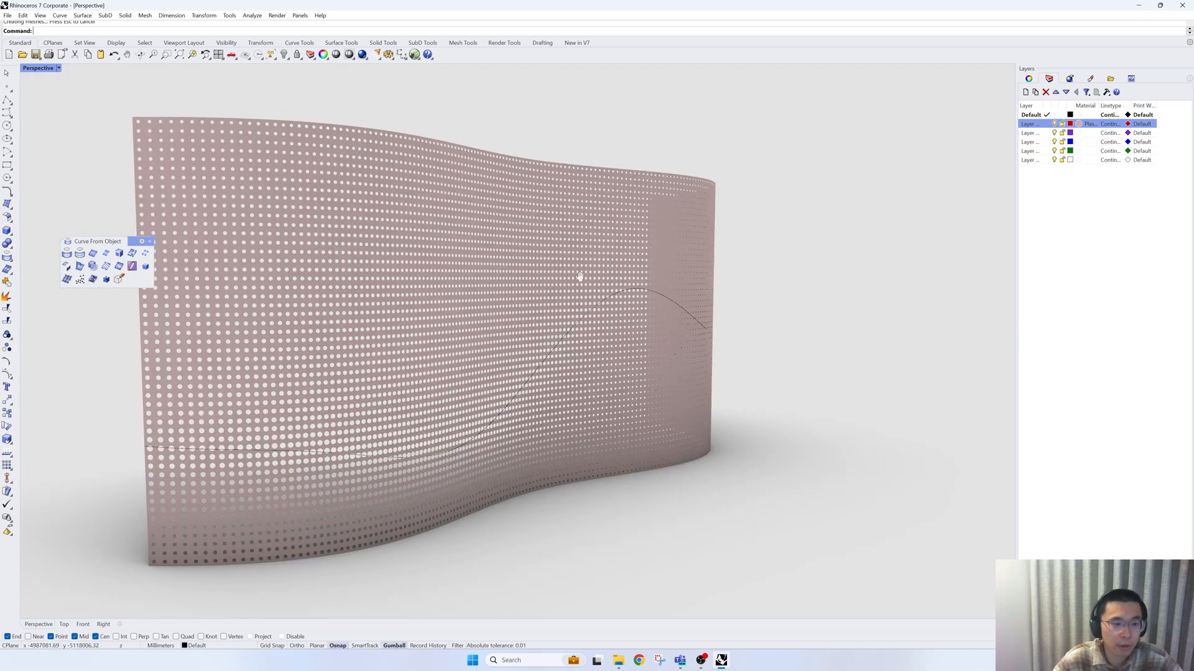
right_drag(578, 274, 564, 301)
scroll(492, 431, up, 5)
click(493, 431)
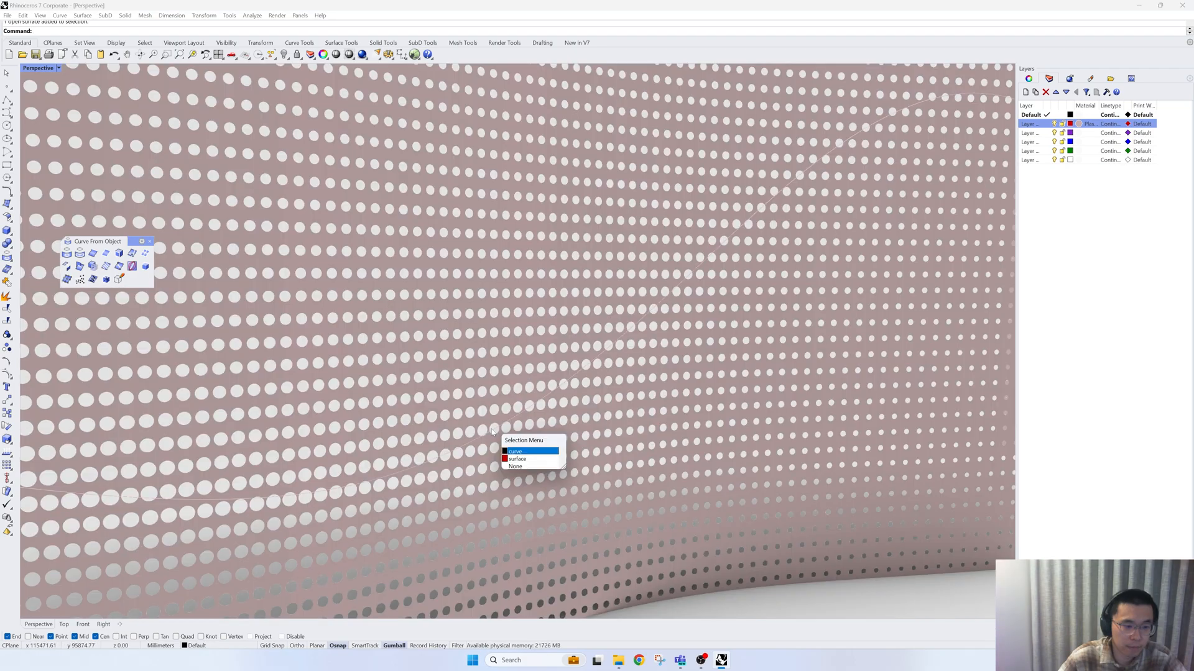
click(528, 453)
scroll(528, 452, down, 5)
key(ctrl+h)
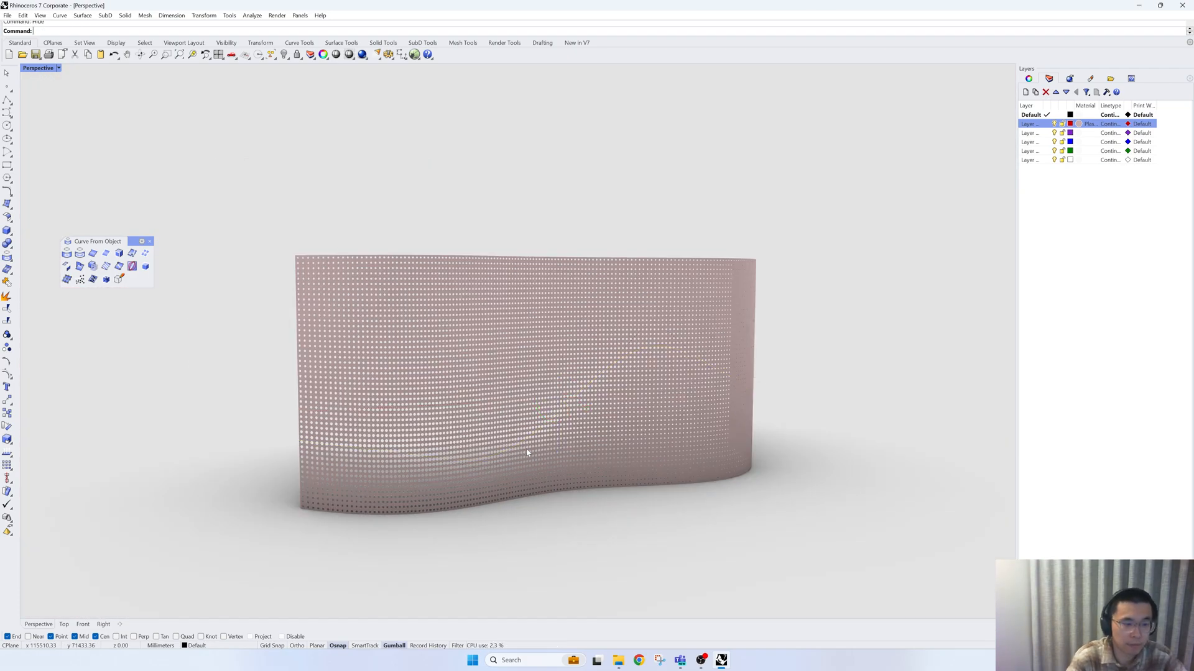